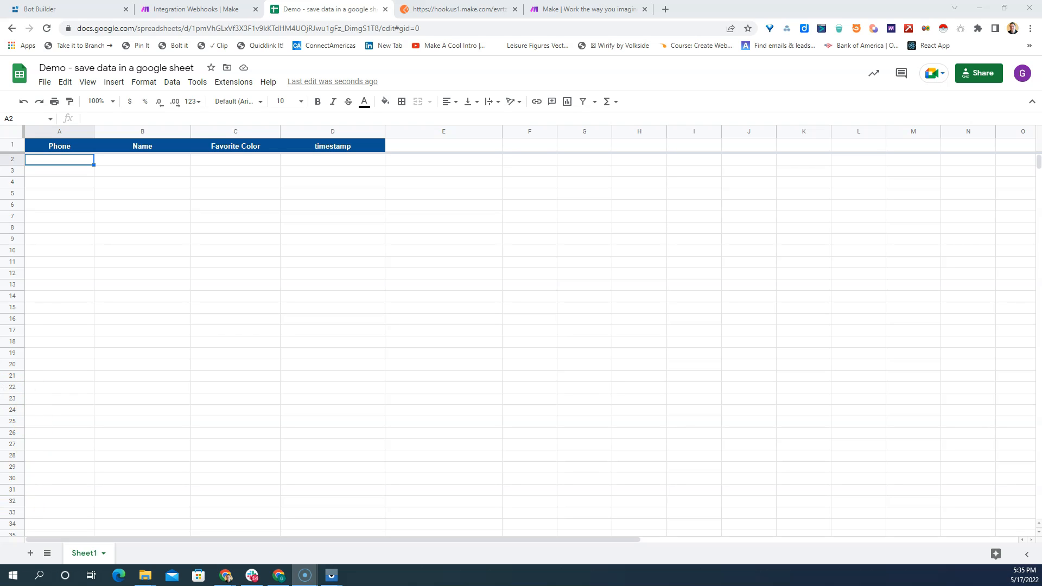
- Switch to Bot Builder and start a new flow in the Tutorials folder, naming it "My favorite color"
click(55, 10)
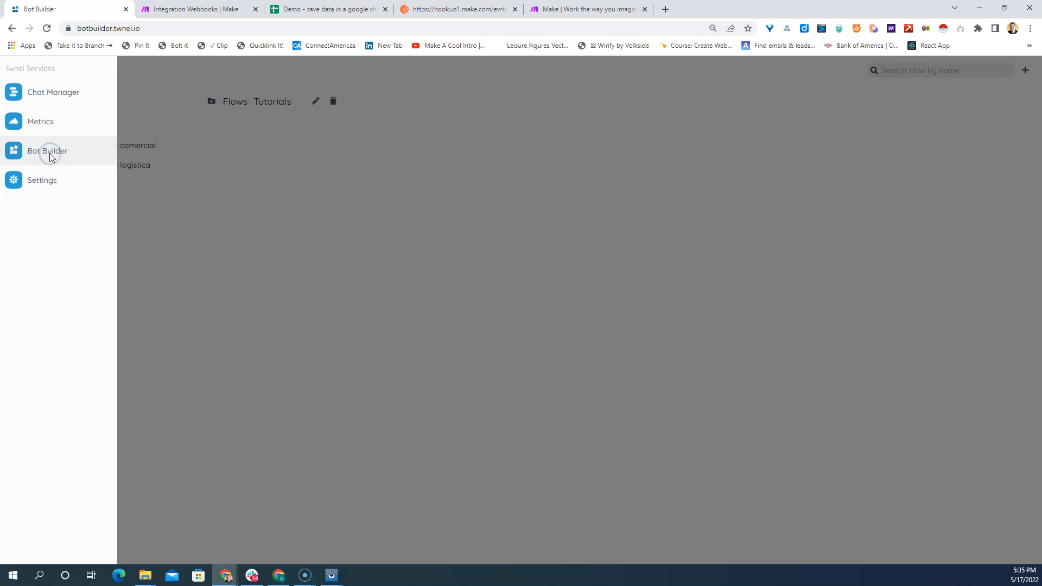
click(262, 211)
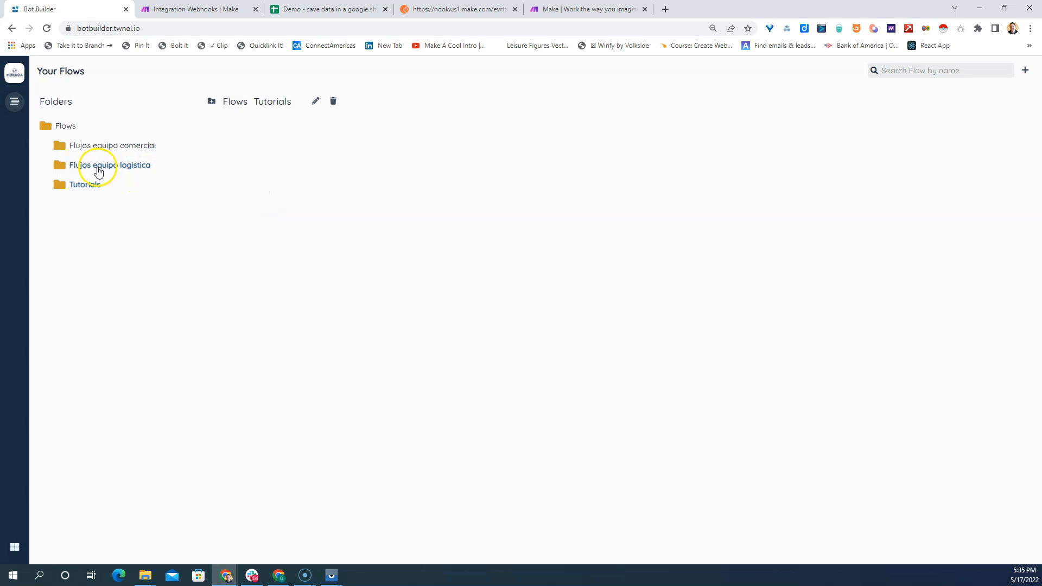
click(1025, 72)
click(420, 136)
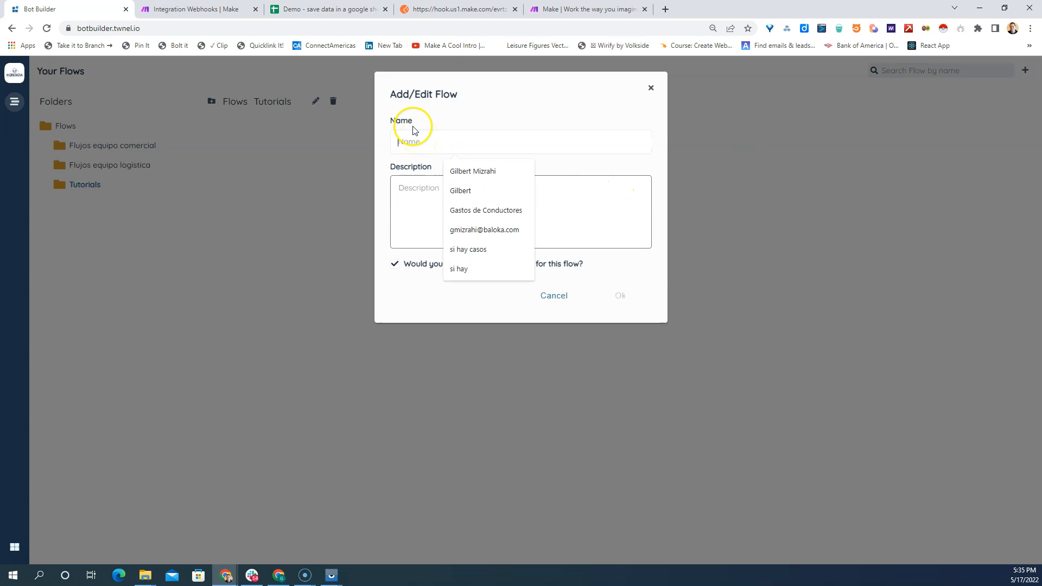
text(My favorite color)
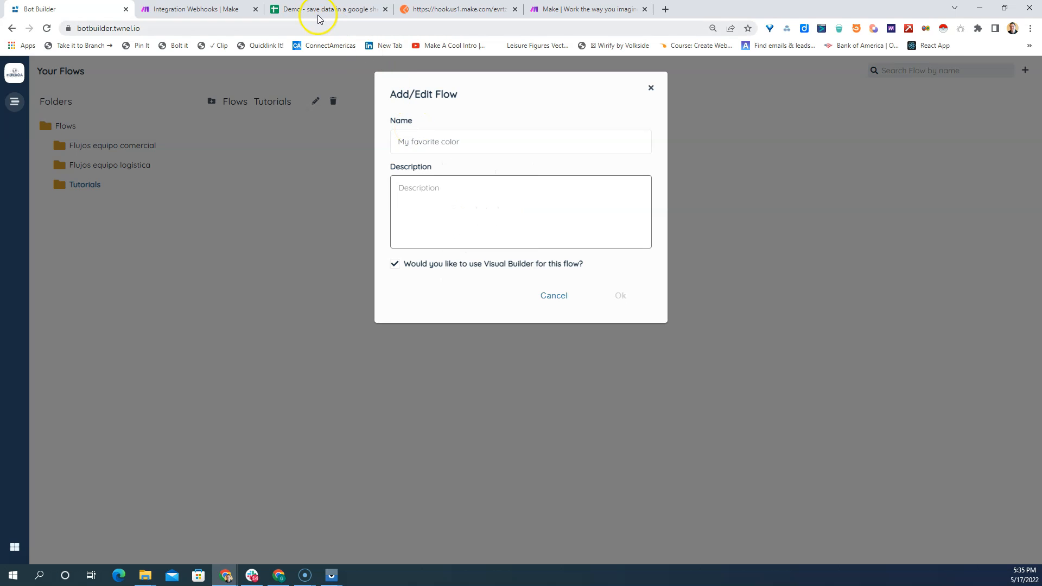
- Check the column headers in the Google Sheets demo spreadsheet and return to Bot Builder
click(319, 9)
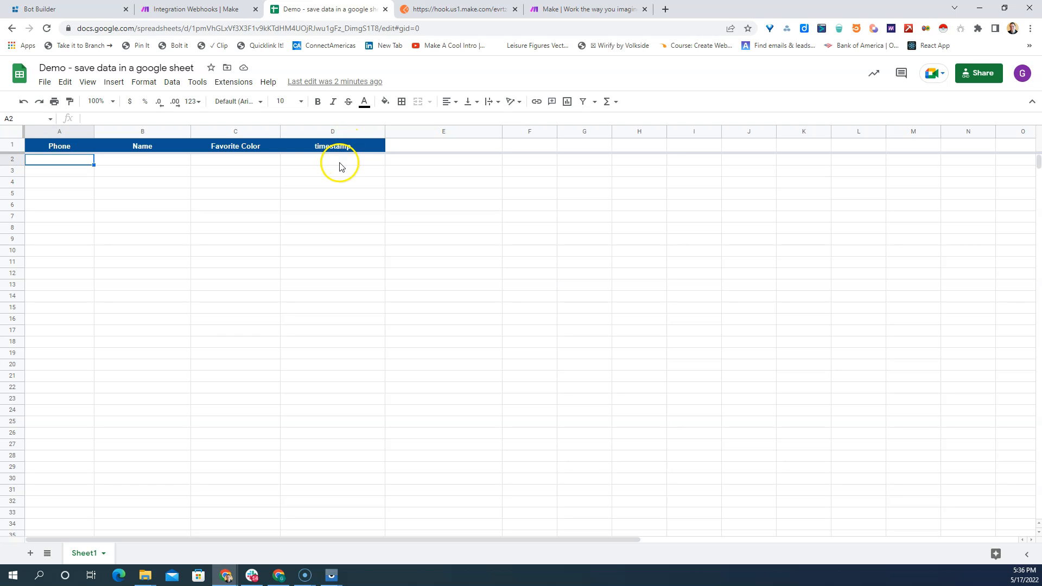
click(46, 9)
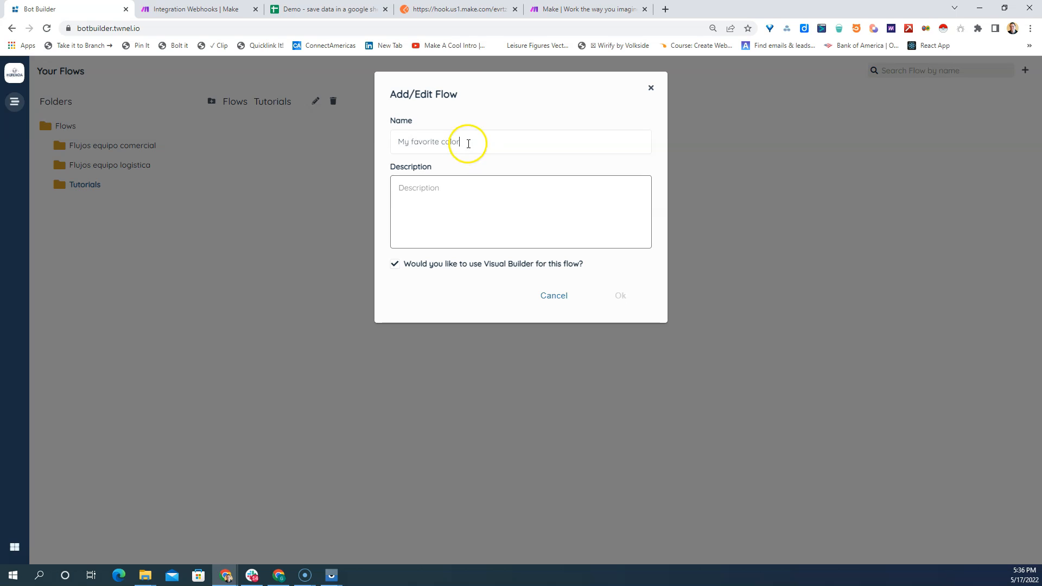
- Copy the flow's name "My favorite color" into its description and create the flow
drag(463, 143, 388, 140)
right_click(418, 145)
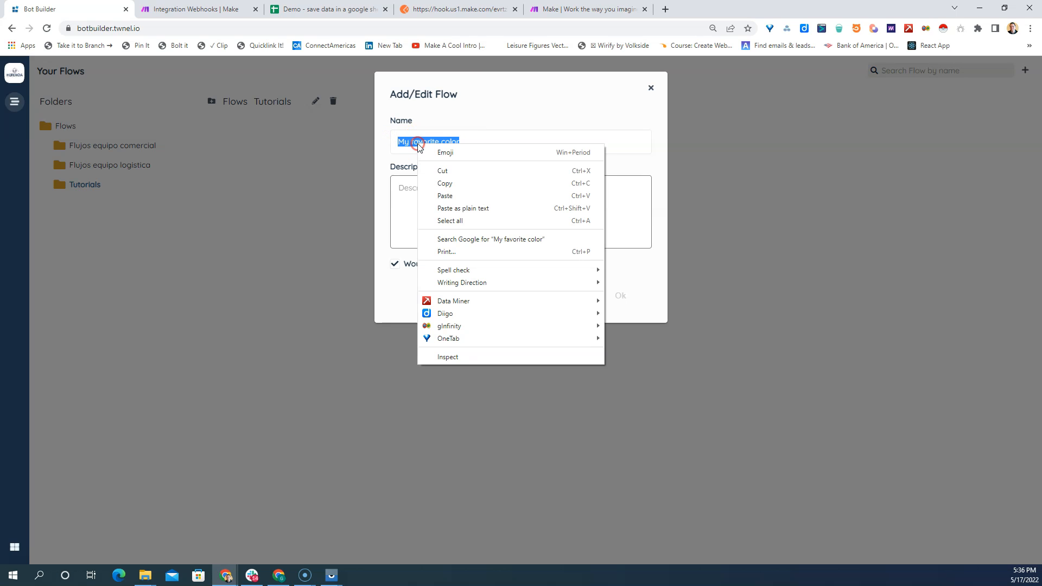
click(437, 185)
click(421, 190)
key(ctrl+v)
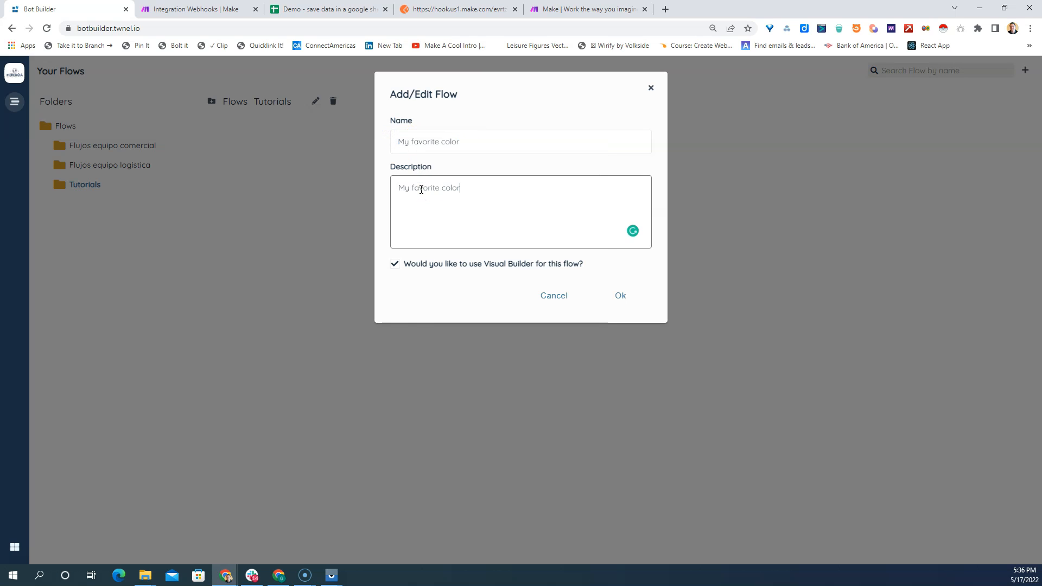
click(619, 296)
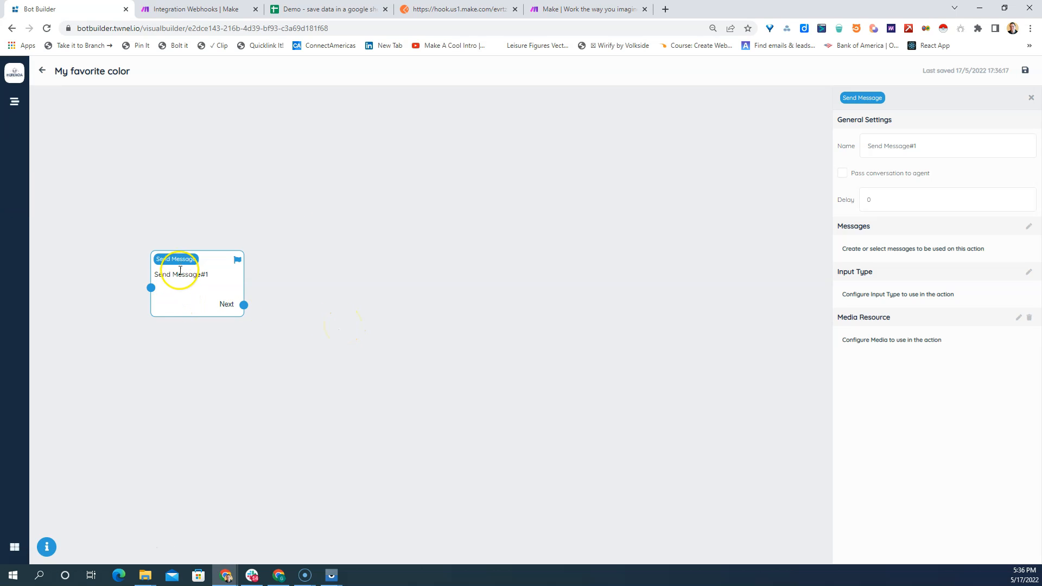
- Move the Send Message block slightly up on the canvas and rename it "welcome"
drag(182, 262, 183, 233)
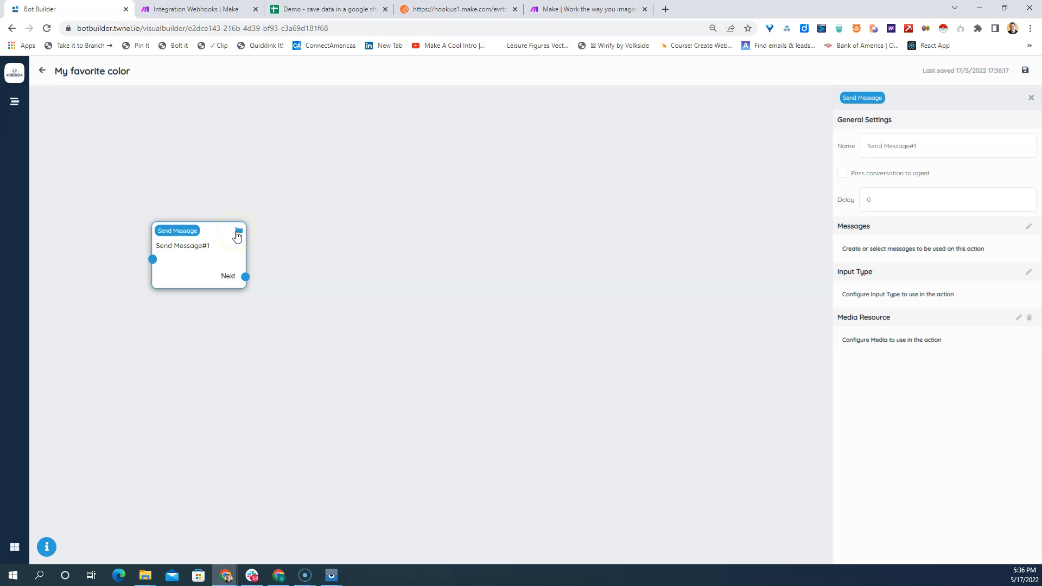
click(890, 147)
drag(926, 147, 864, 144)
text(welcome)
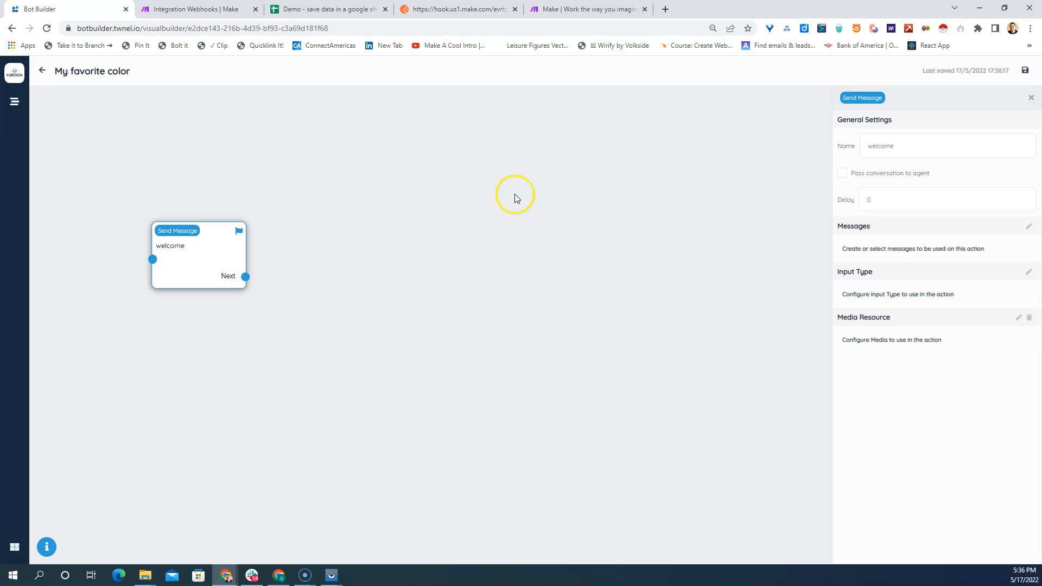
- Begin a new message for the welcome block with "Hi" followed by the user's name variable and a comma
click(1027, 227)
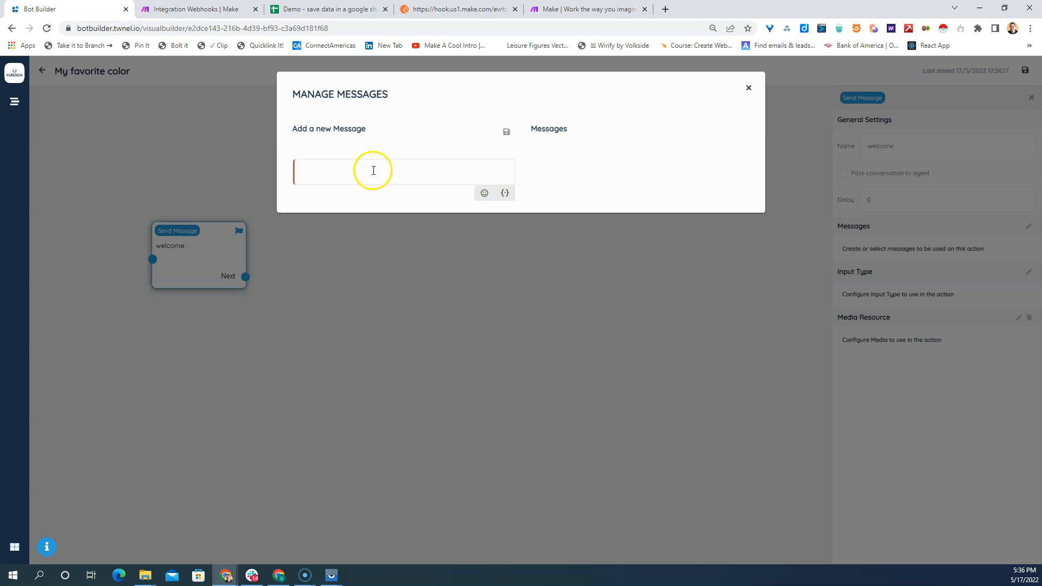
text(Hi)
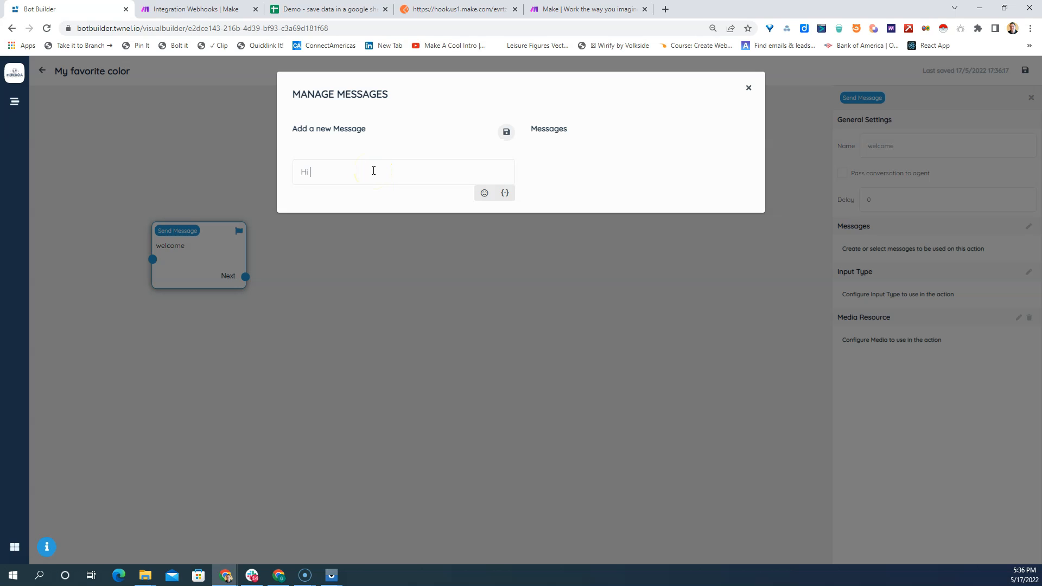
click(504, 196)
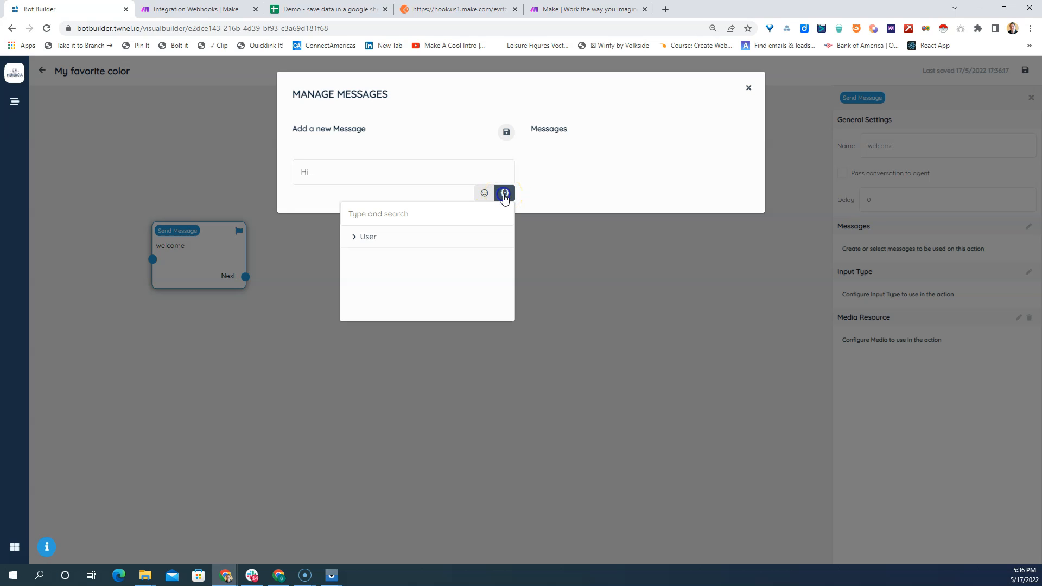
click(361, 239)
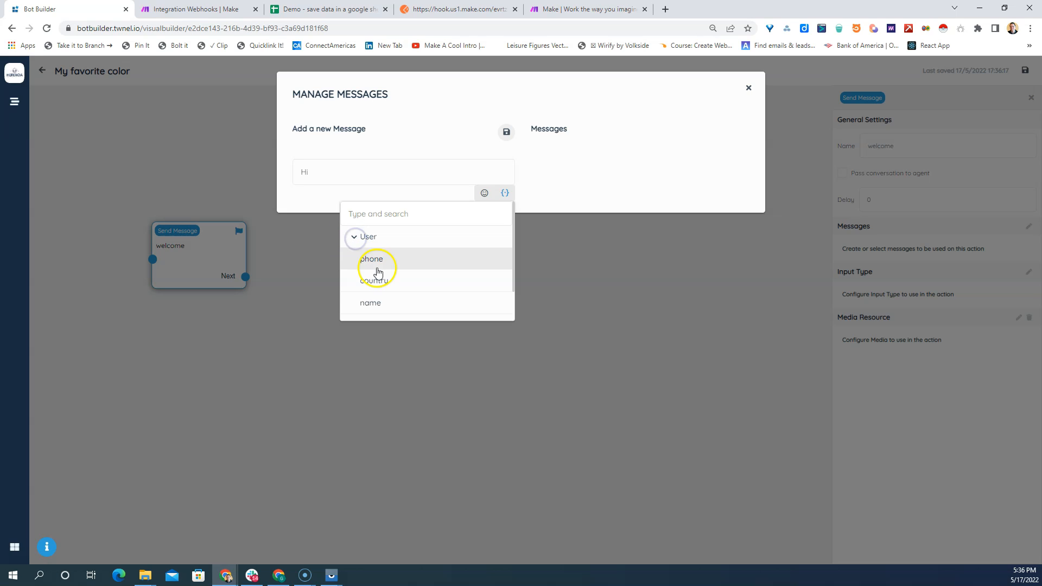
click(402, 302)
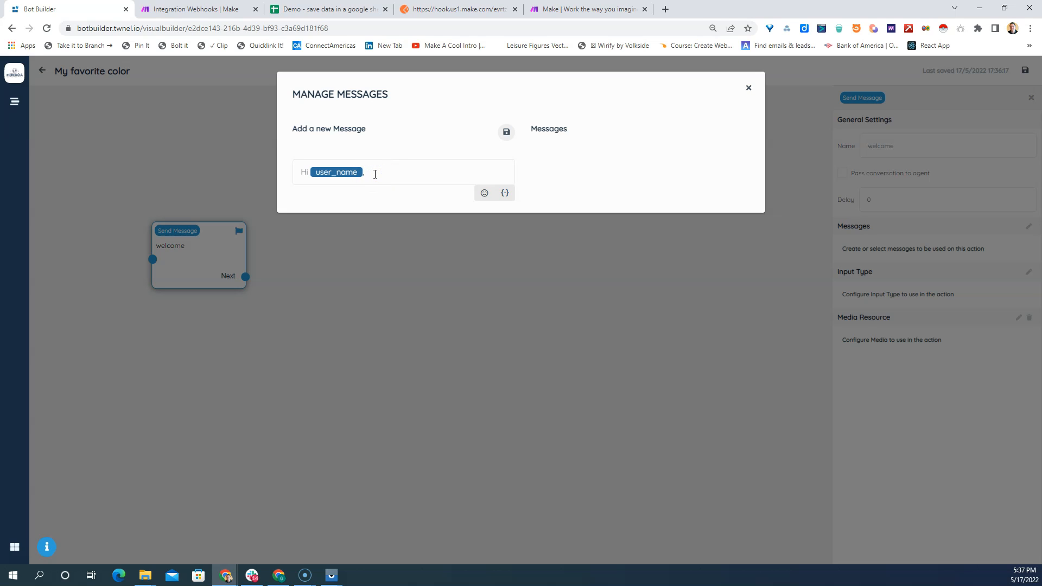
- Add a second line, "I'm curious, what's your favorite color?", save the message, and nudge the welcome block upward
key(Return)
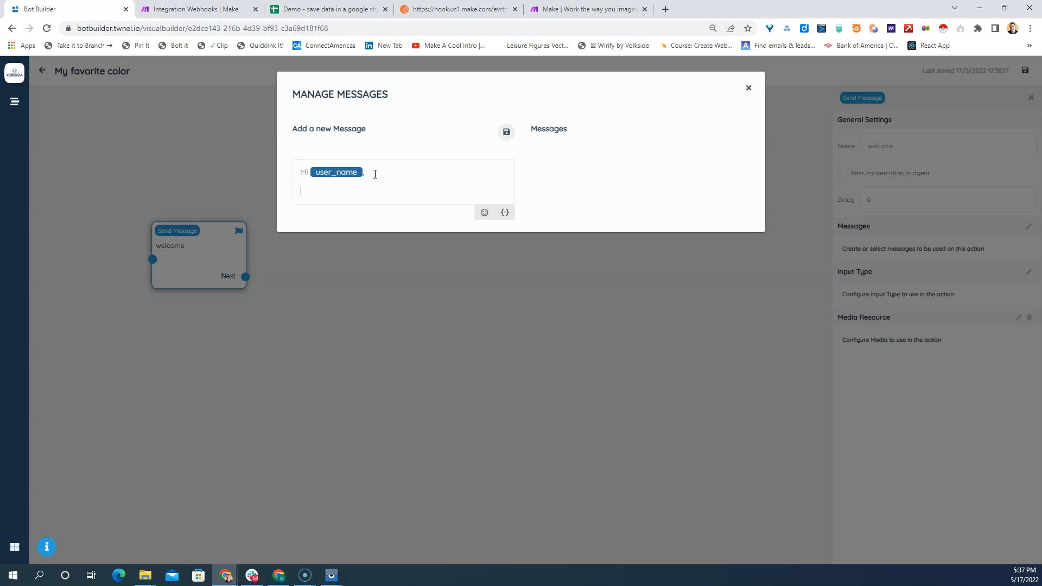
click(384, 170)
text(I'm curious, what's your favorite color?)
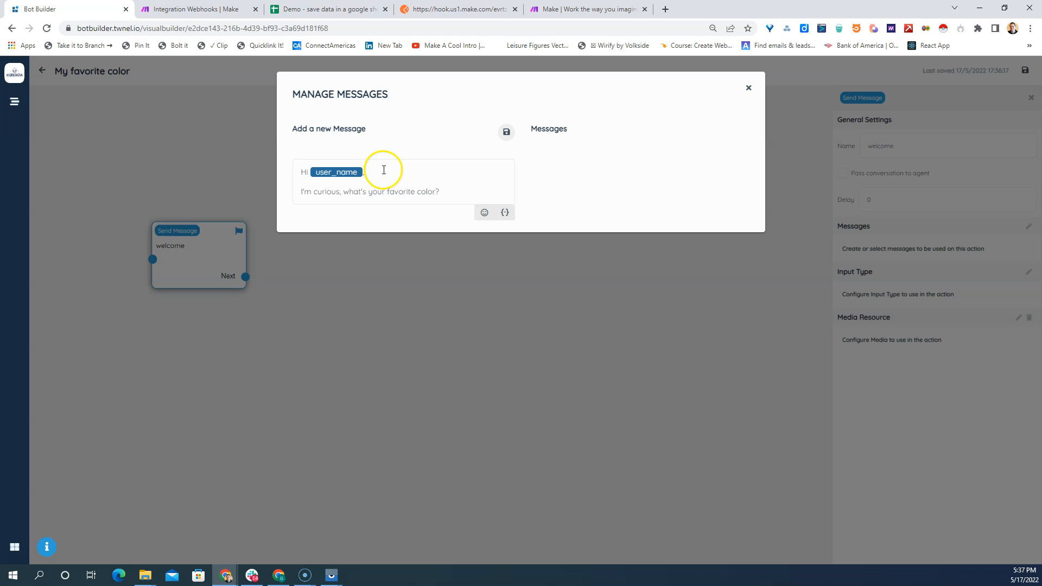
click(506, 131)
click(748, 87)
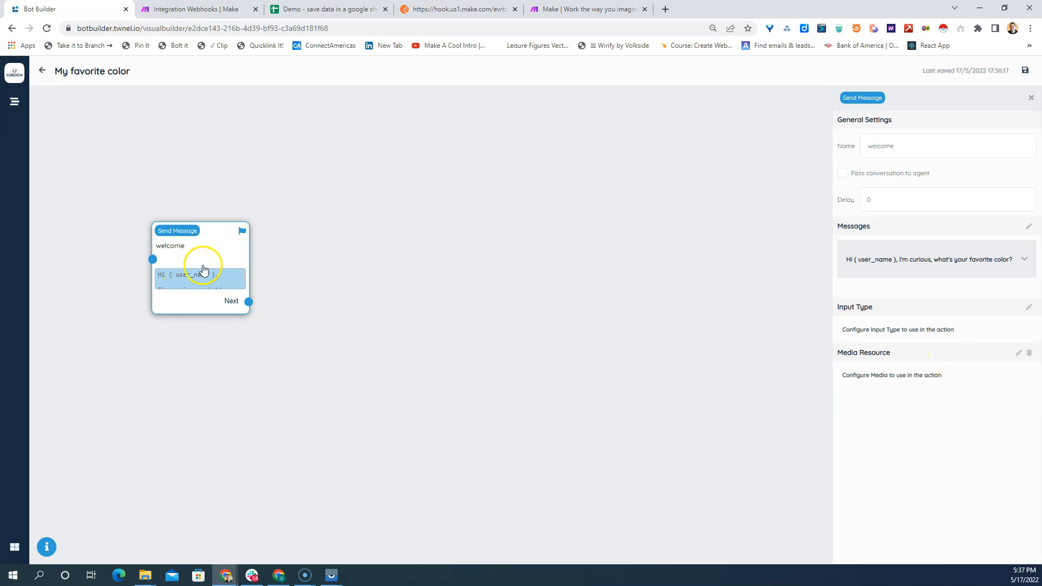
drag(206, 257, 207, 241)
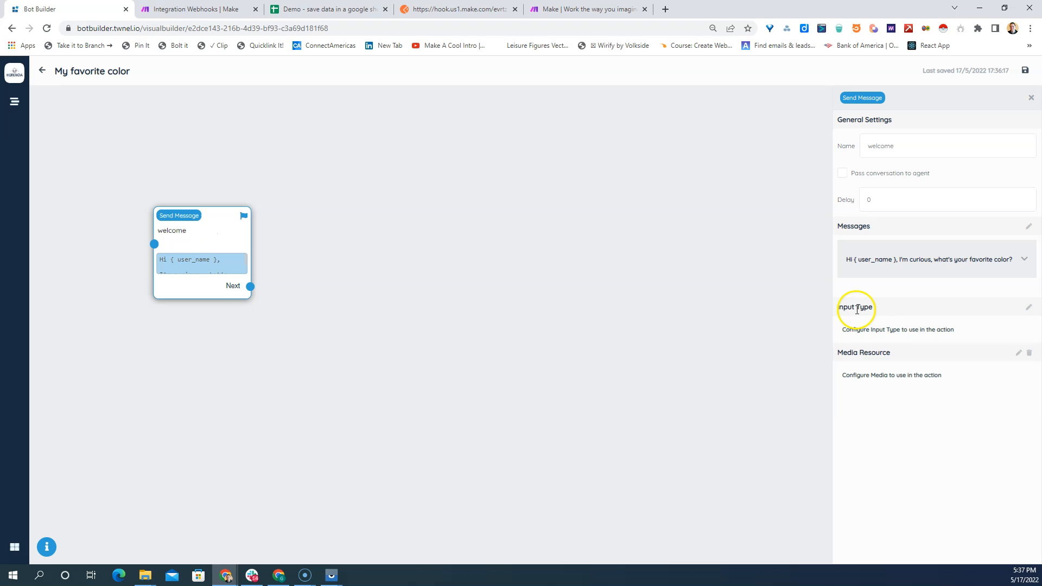
- Open the input type choices for the welcome block and examine the available types, from Text and Media to Barcode and Signature
click(1027, 308)
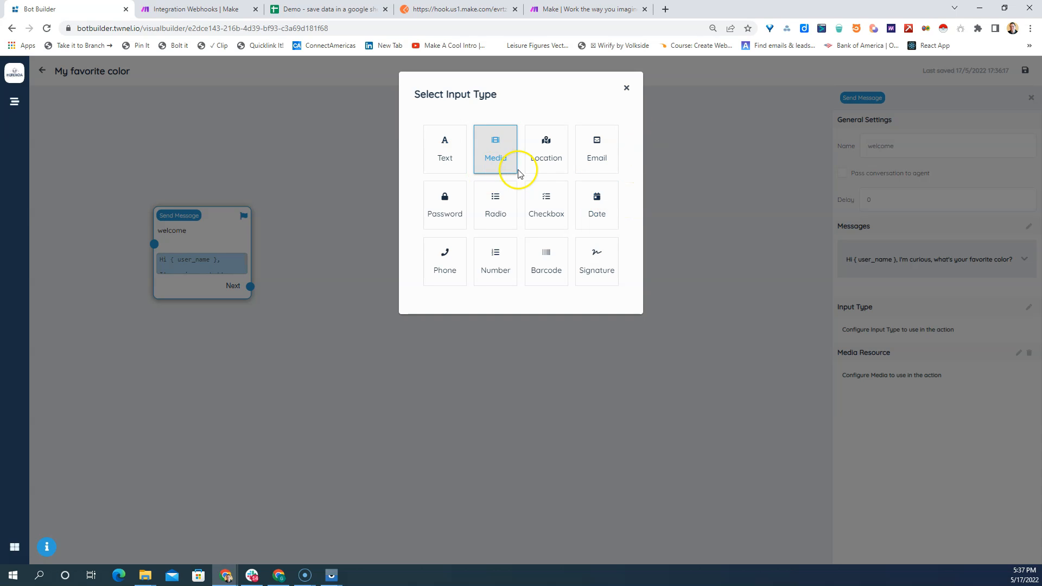
click(456, 159)
click(504, 208)
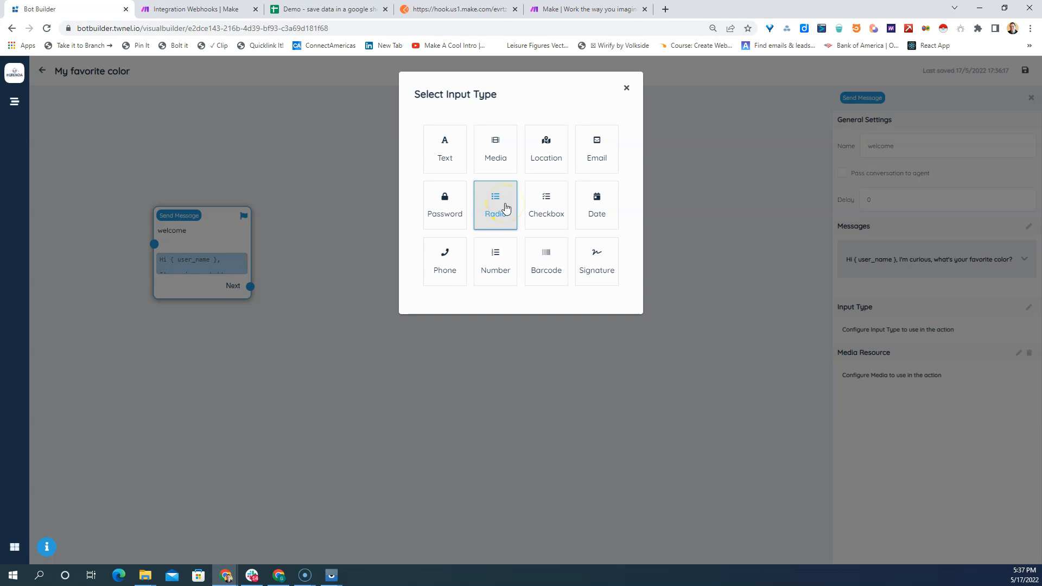
click(503, 208)
click(451, 152)
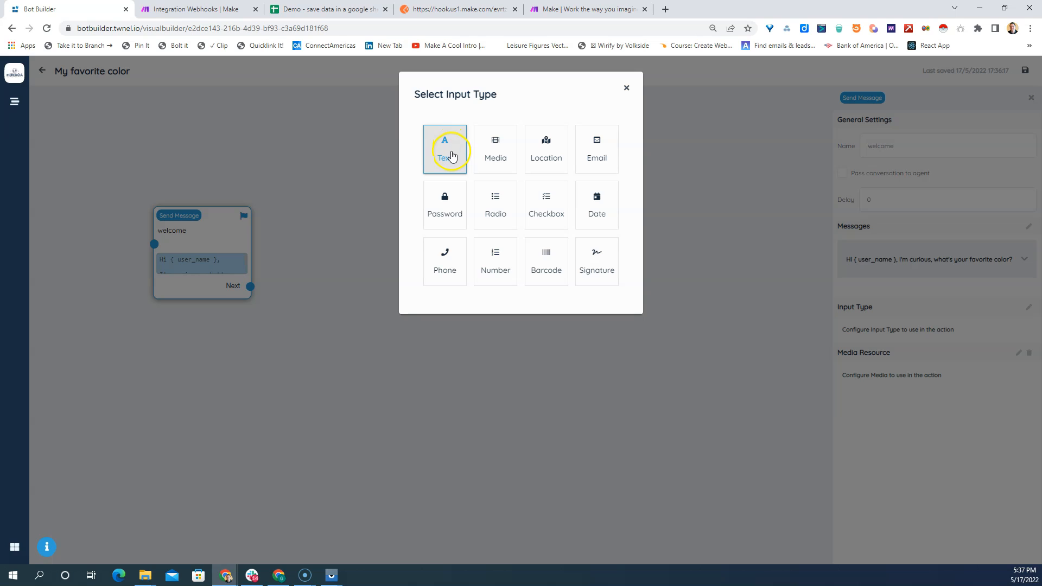
click(555, 192)
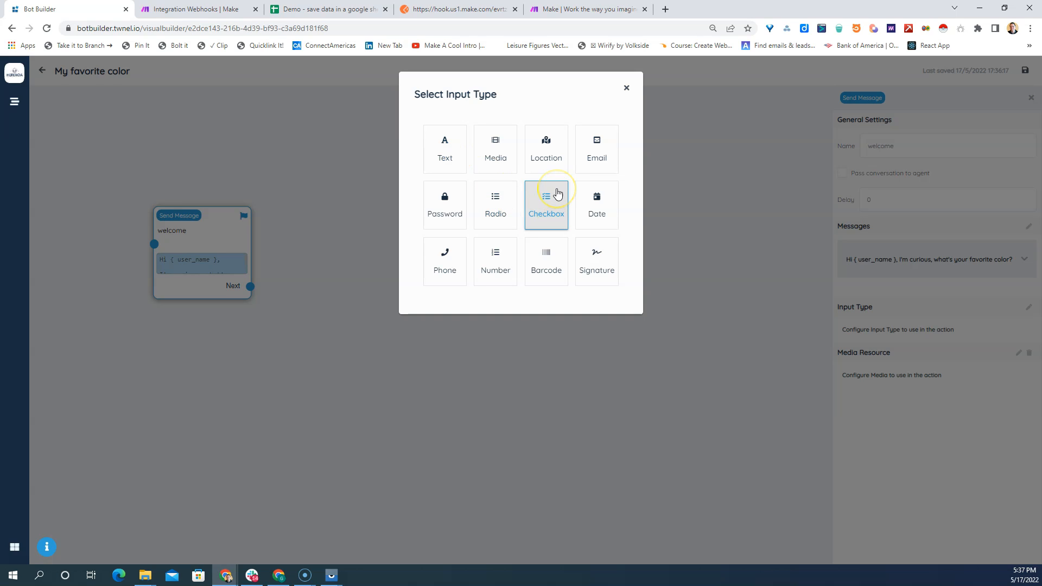
click(436, 153)
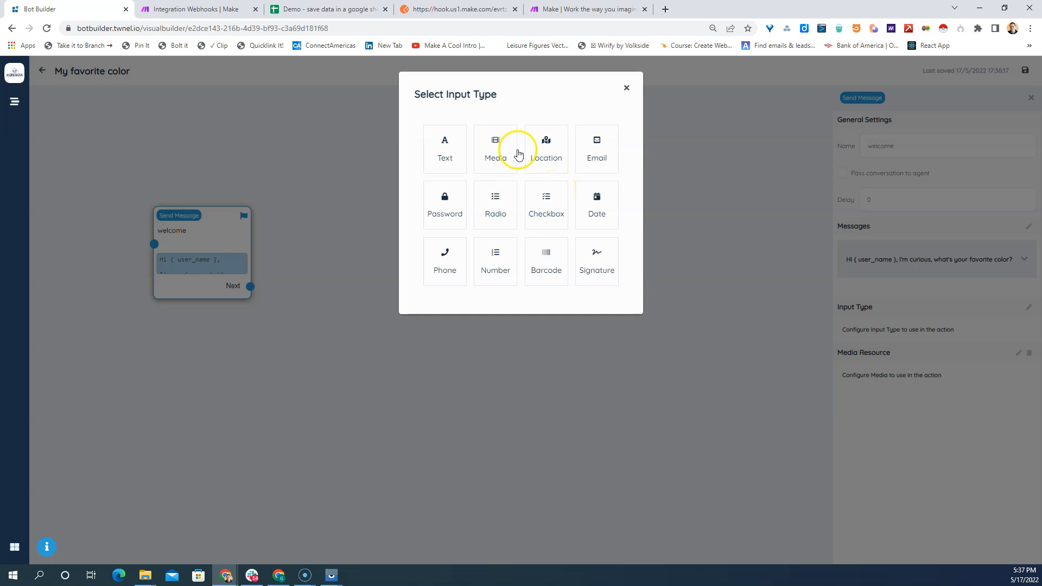
click(501, 152)
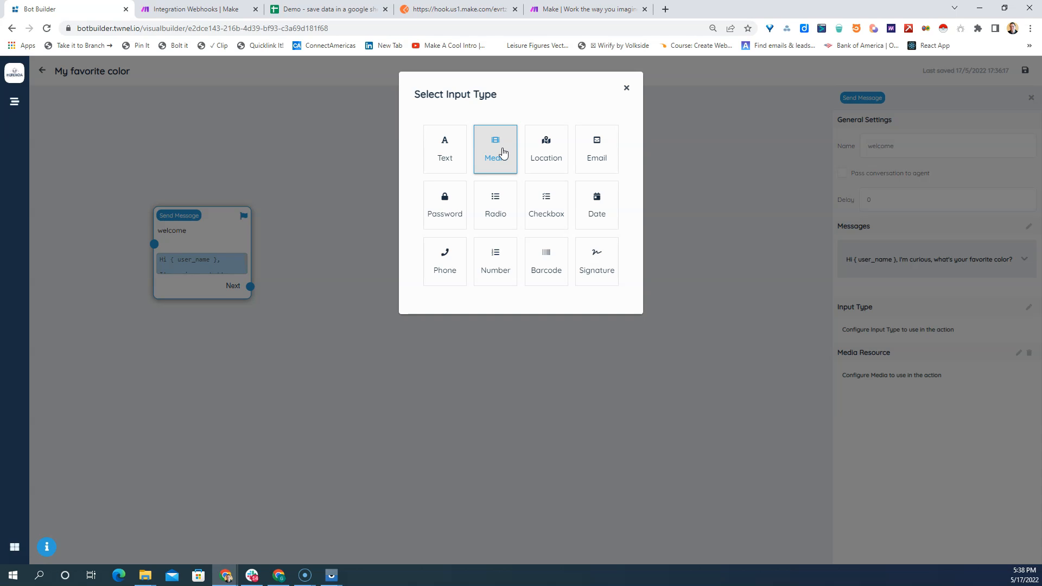
click(542, 147)
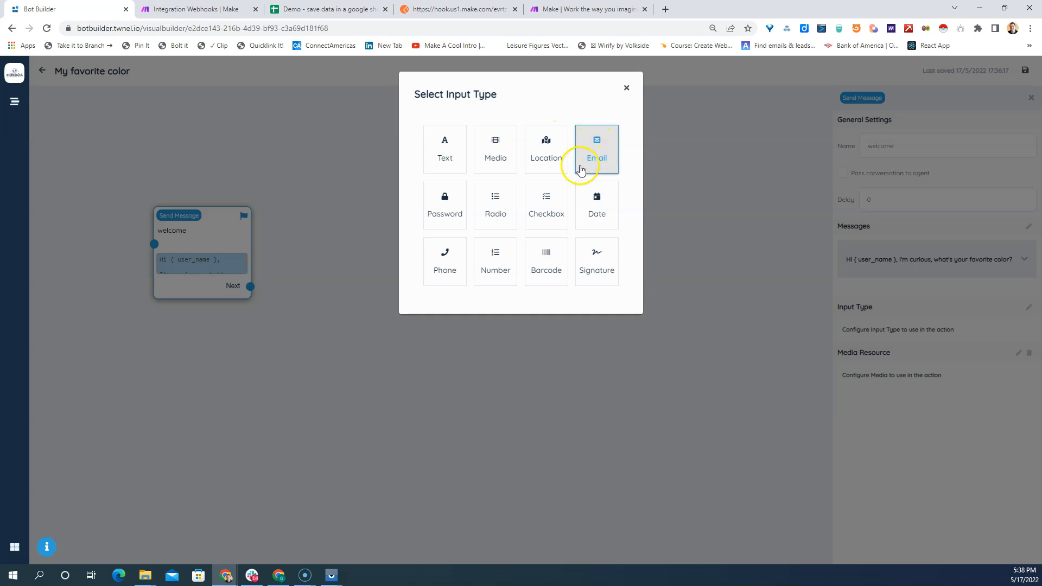
click(489, 205)
click(533, 201)
click(508, 202)
click(550, 199)
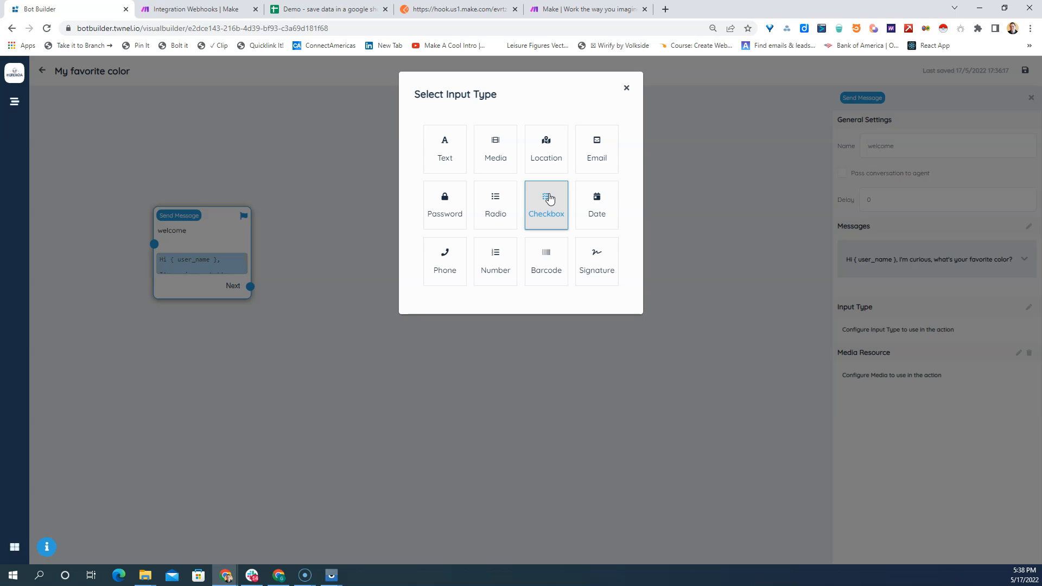
click(599, 202)
click(542, 216)
click(498, 256)
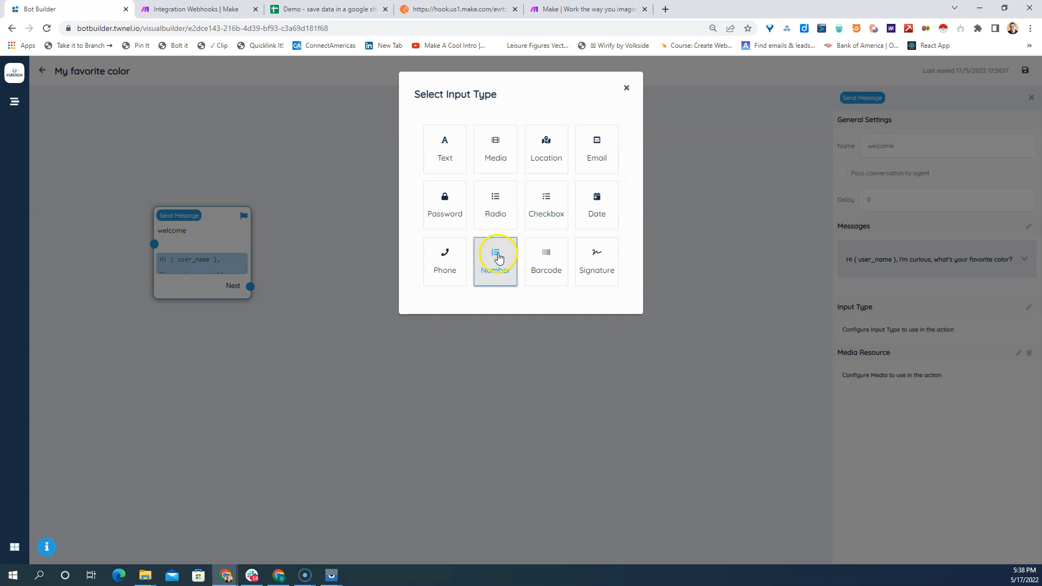
click(534, 254)
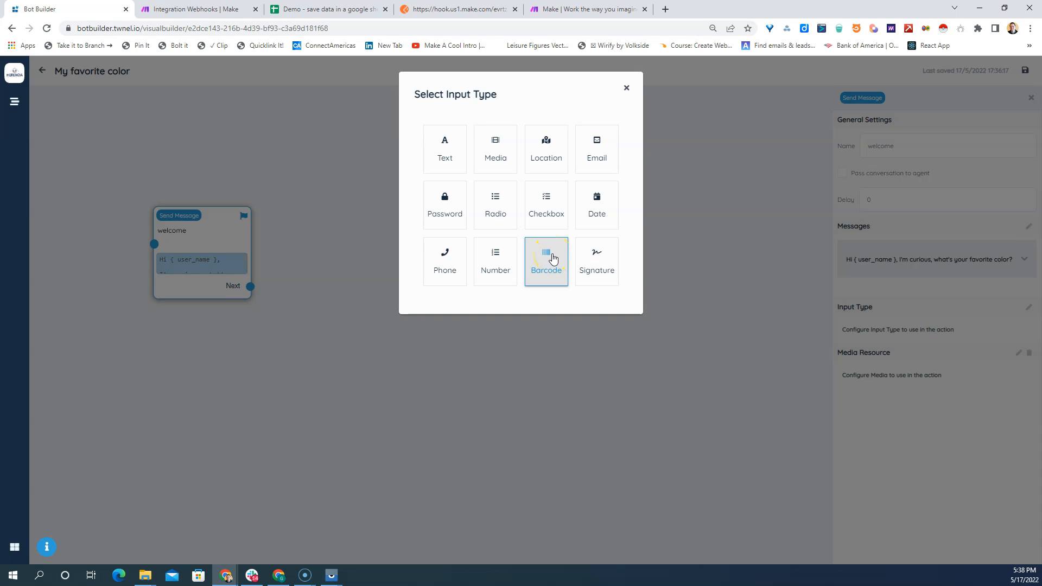
click(596, 253)
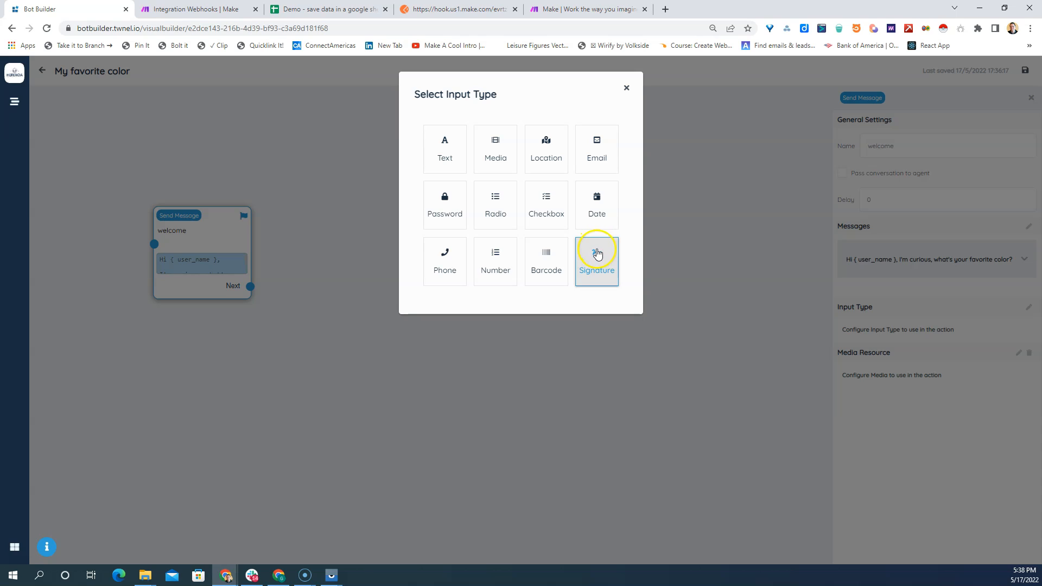
click(596, 256)
click(565, 116)
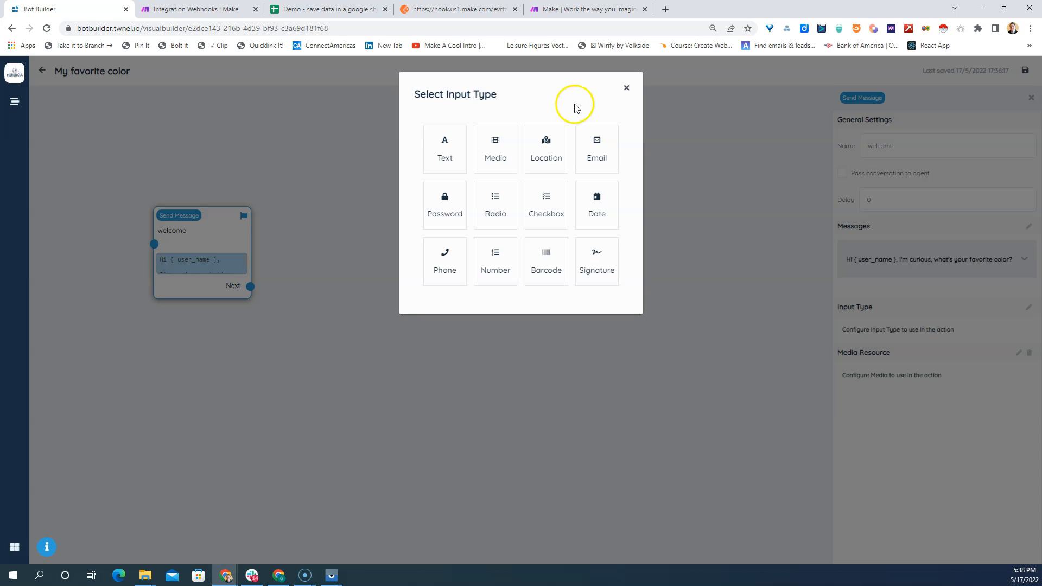
- Set the welcome block's input type to Text with the placeholder "Enter color"
click(442, 144)
click(436, 133)
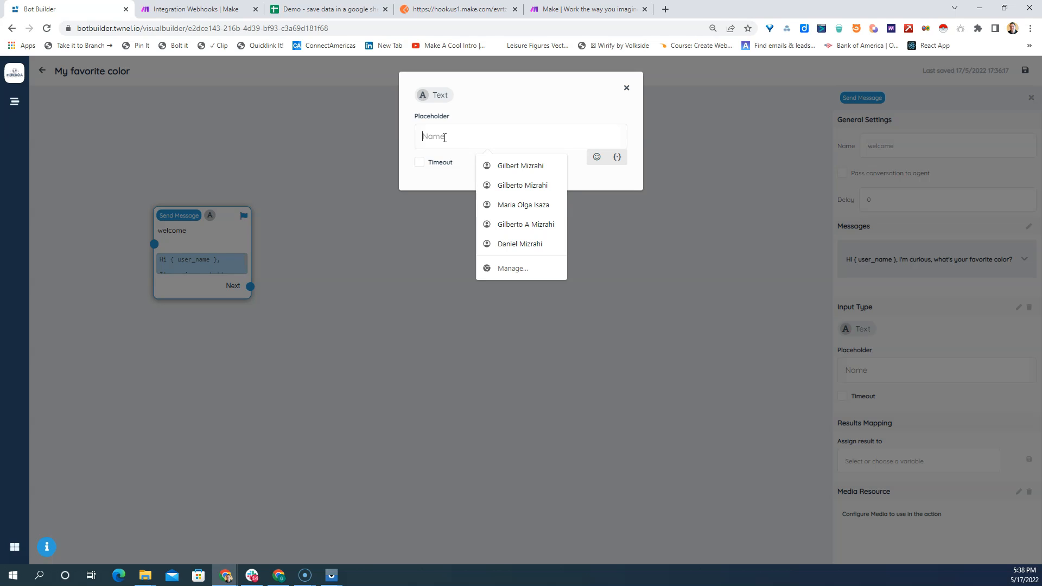
text(Enter)
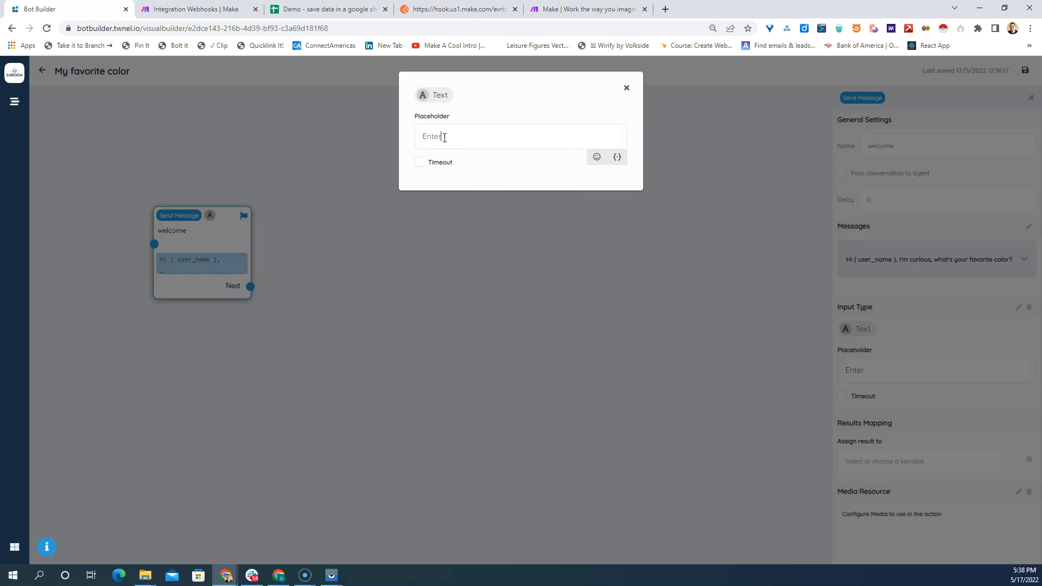
text( color)
click(626, 87)
click(188, 245)
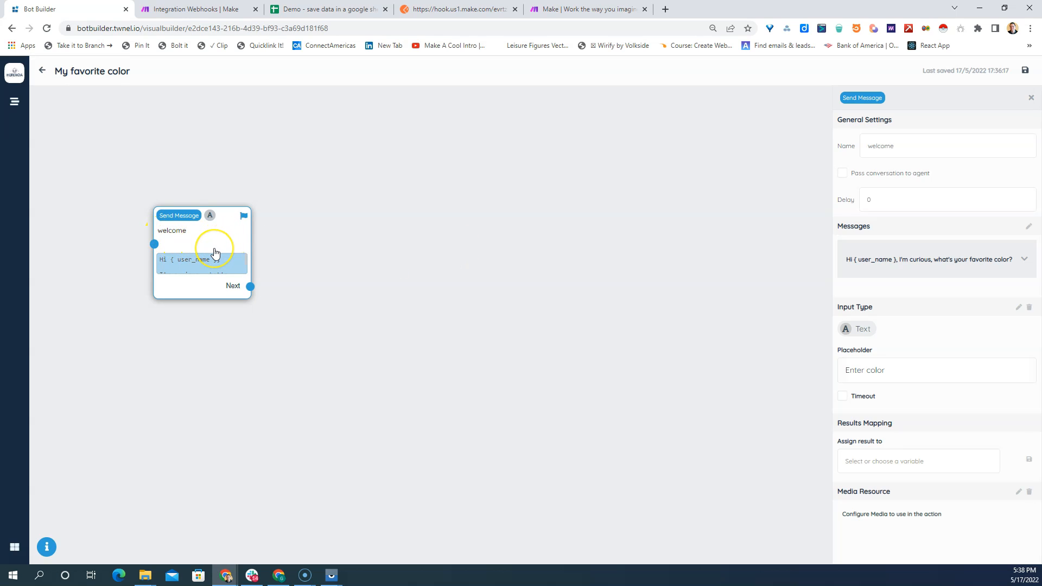
- Assign the welcome block's result to a new variable named "color" and save the bot
click(211, 250)
click(859, 462)
text(c)
click(1028, 459)
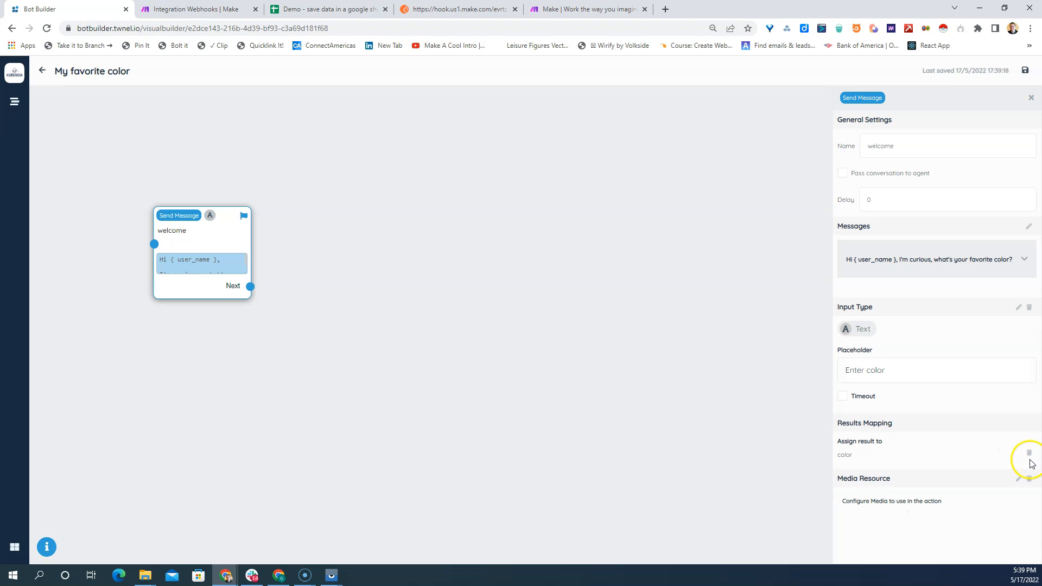
click(1025, 70)
- Examine the bot's Session variables from its overview, and return to the visual builder
click(42, 70)
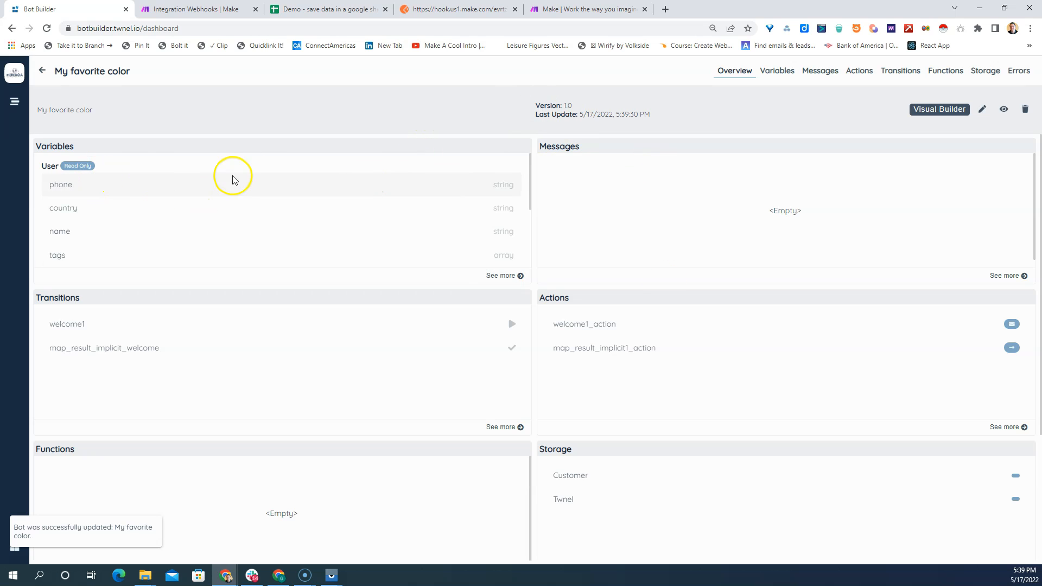
click(778, 71)
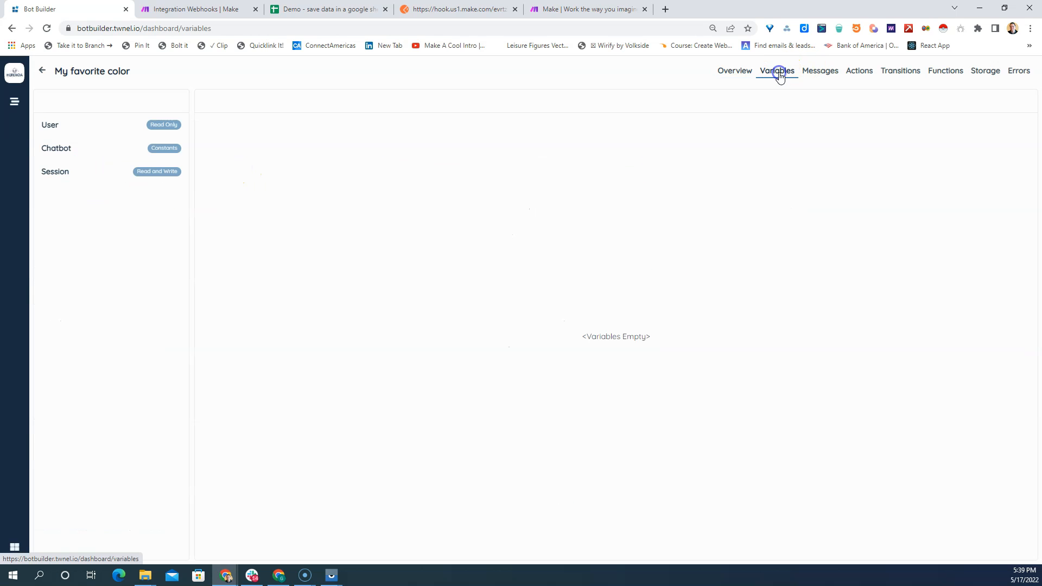
click(60, 176)
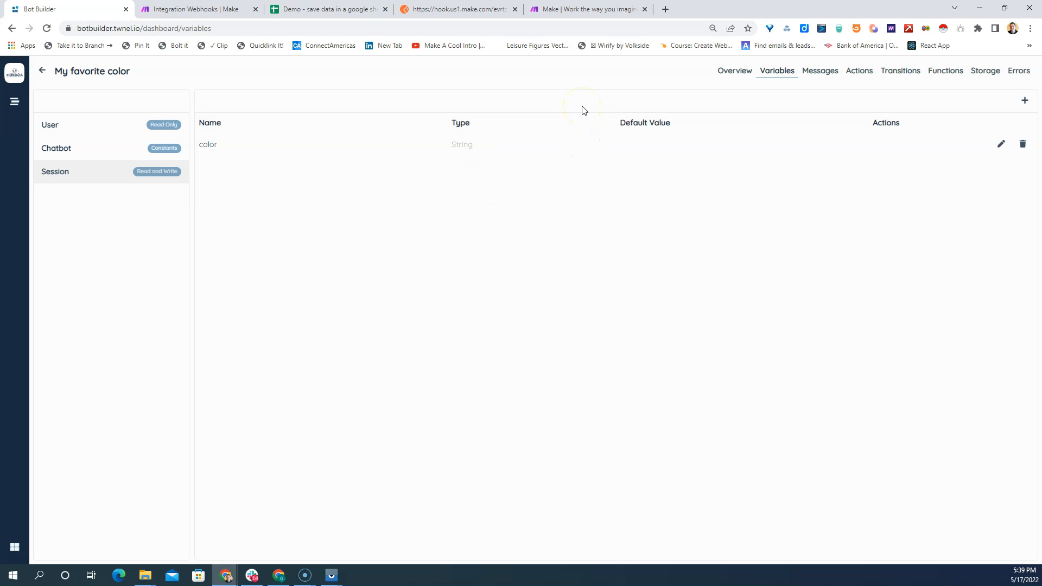
click(725, 72)
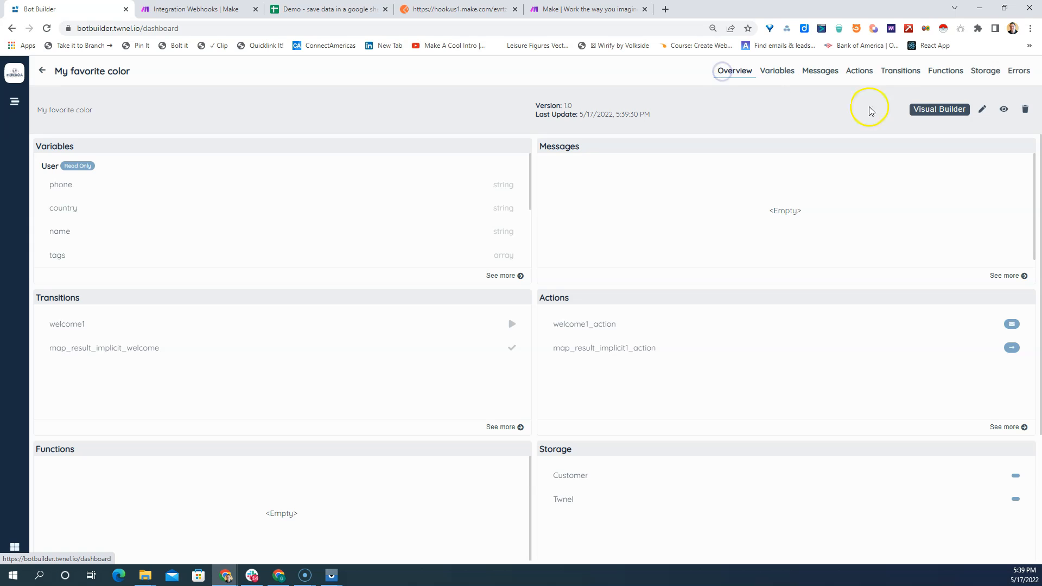
click(934, 111)
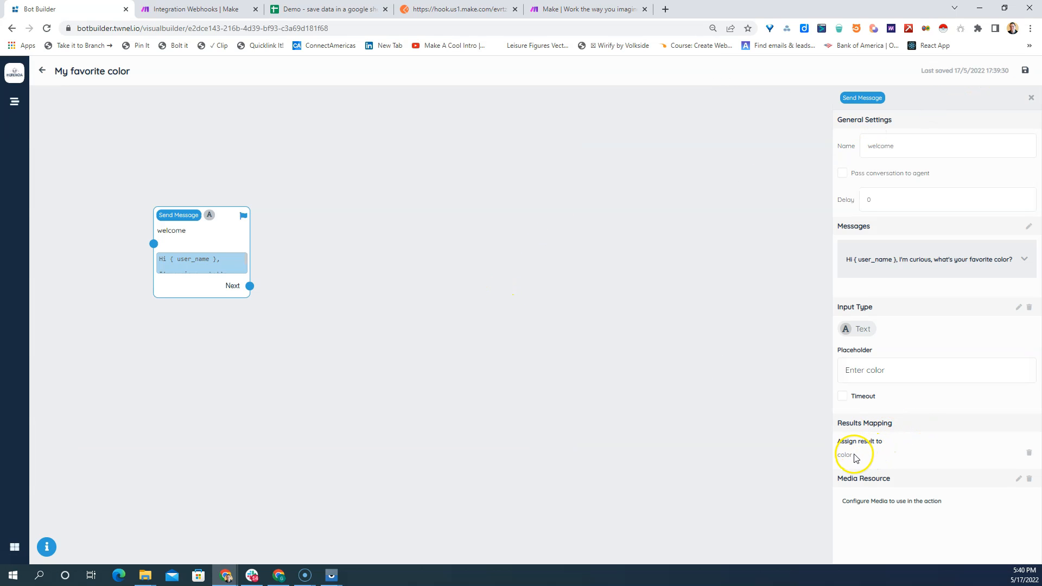
- Remove the welcome block's result assignment and select the existing variable "color" for it instead
click(1029, 453)
click(874, 462)
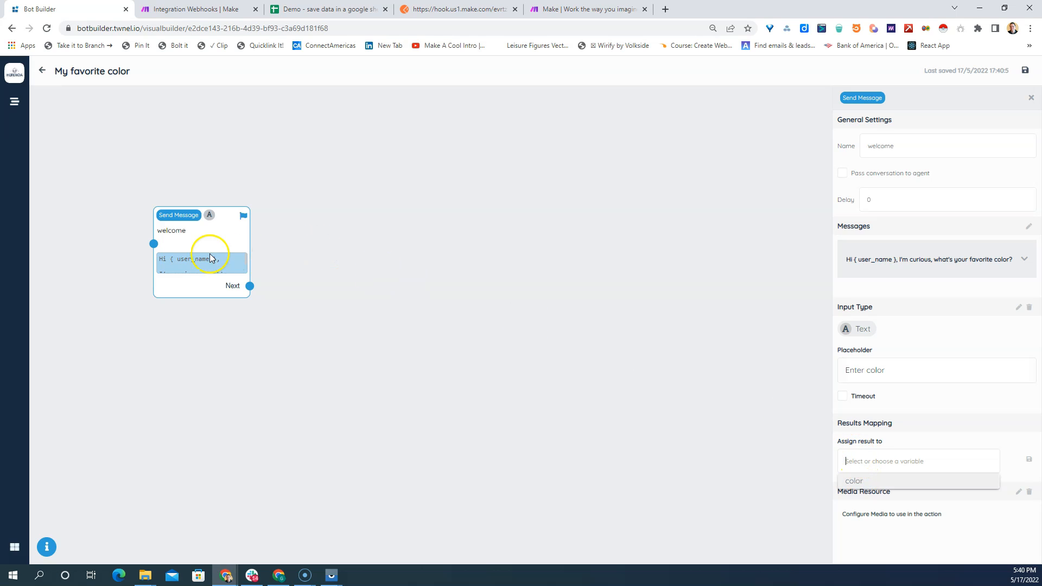
click(857, 482)
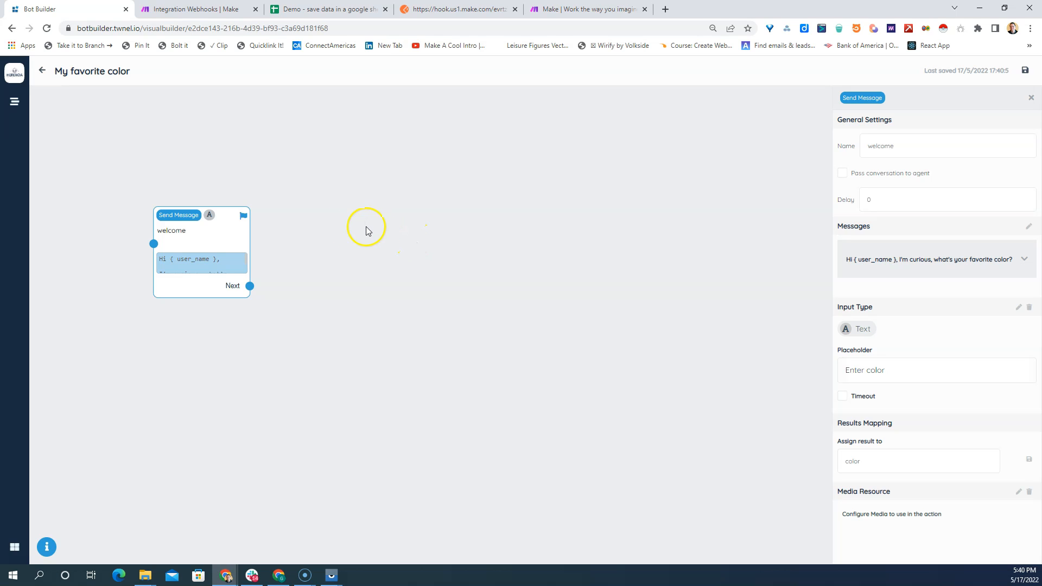
- Look through the available block types, add a Comment block, and place it directly above the welcome block
right_click(398, 216)
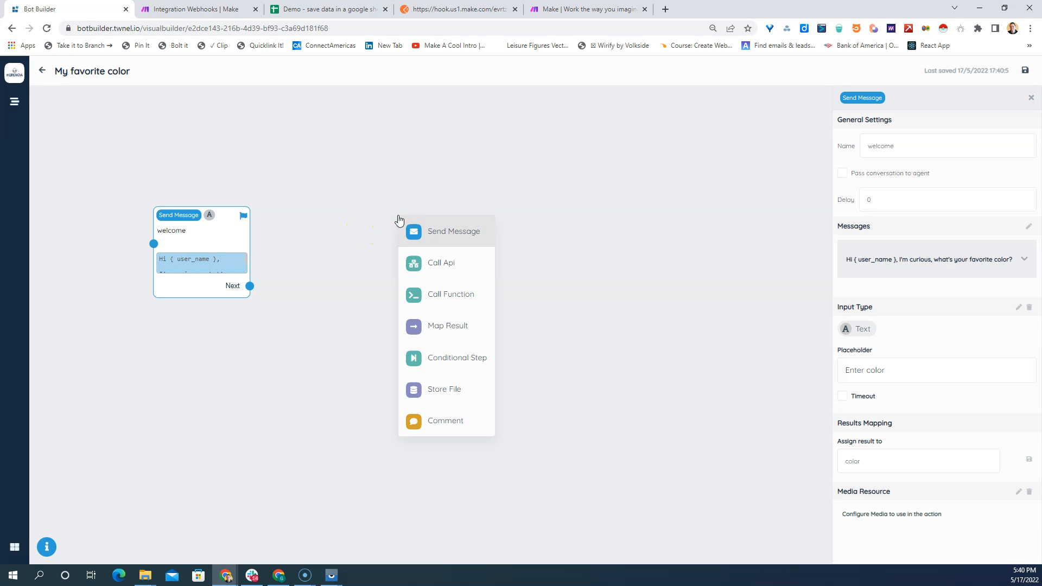
click(435, 396)
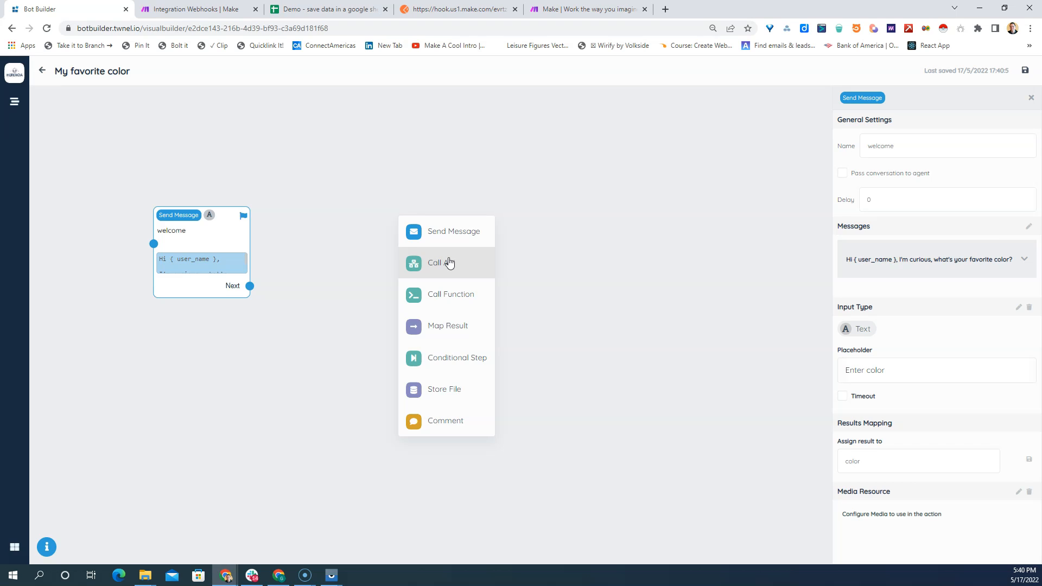
click(452, 295)
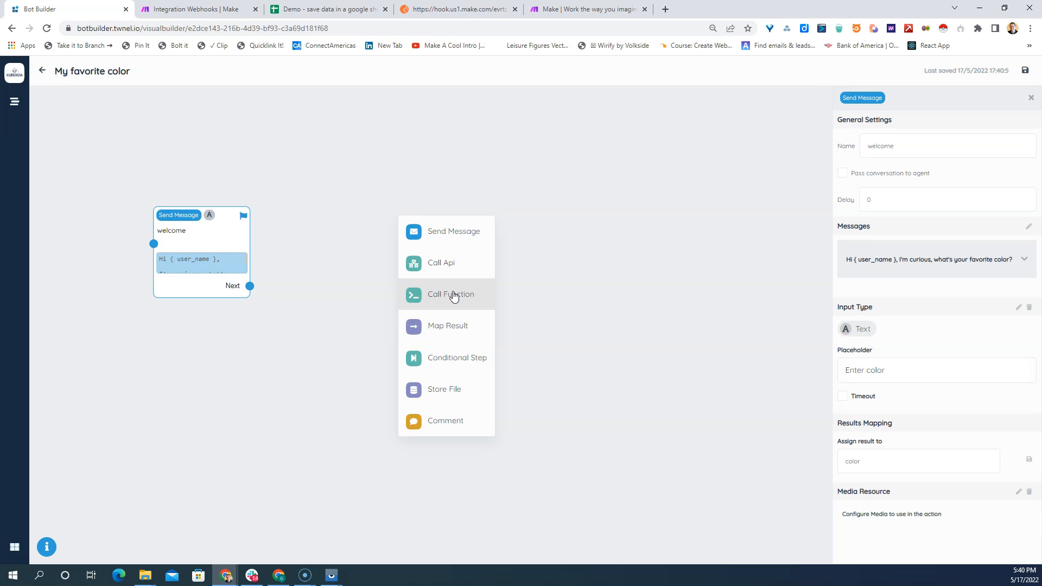
click(446, 328)
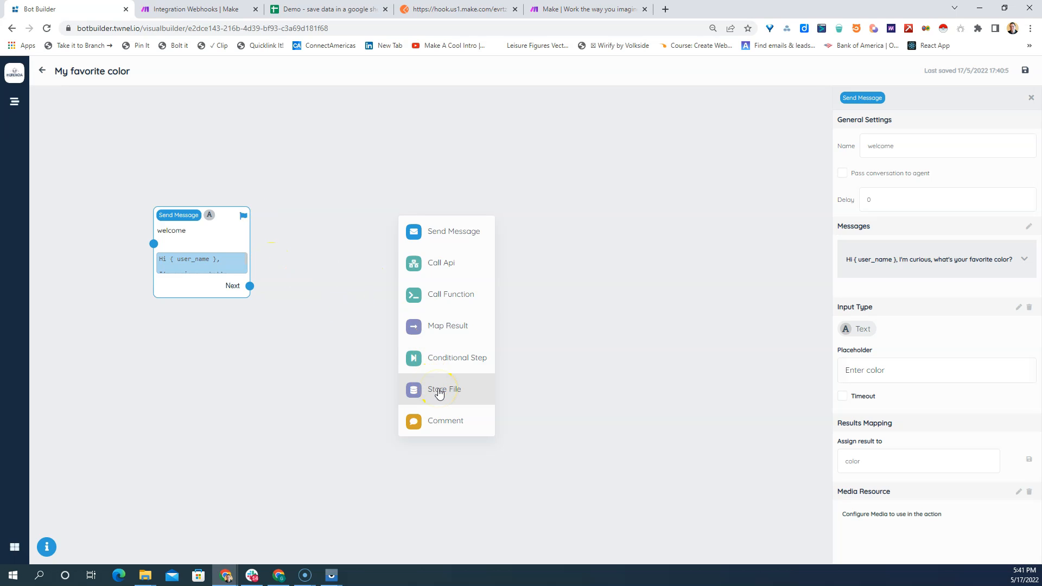
click(436, 423)
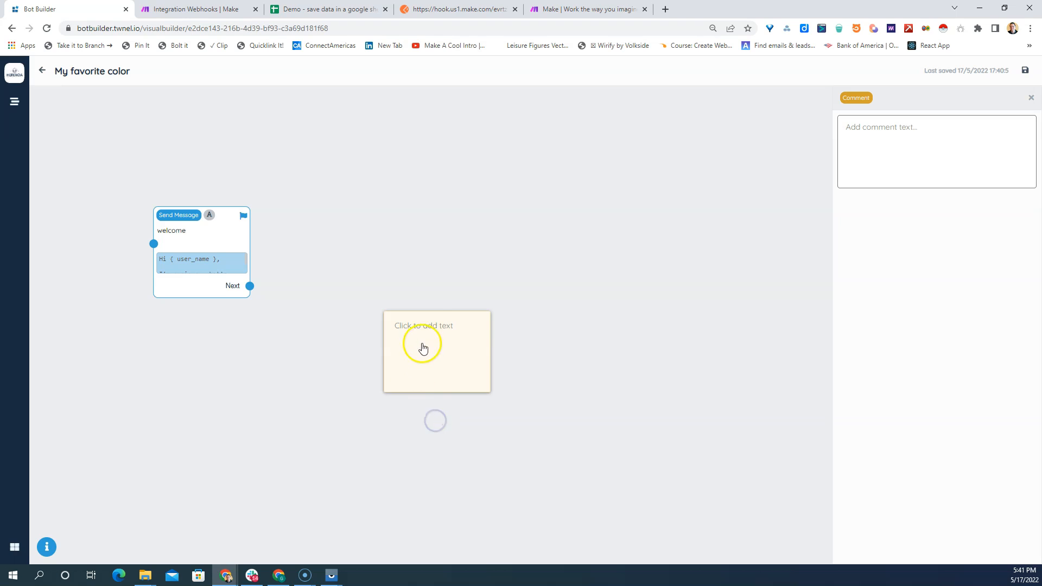
drag(433, 329, 200, 124)
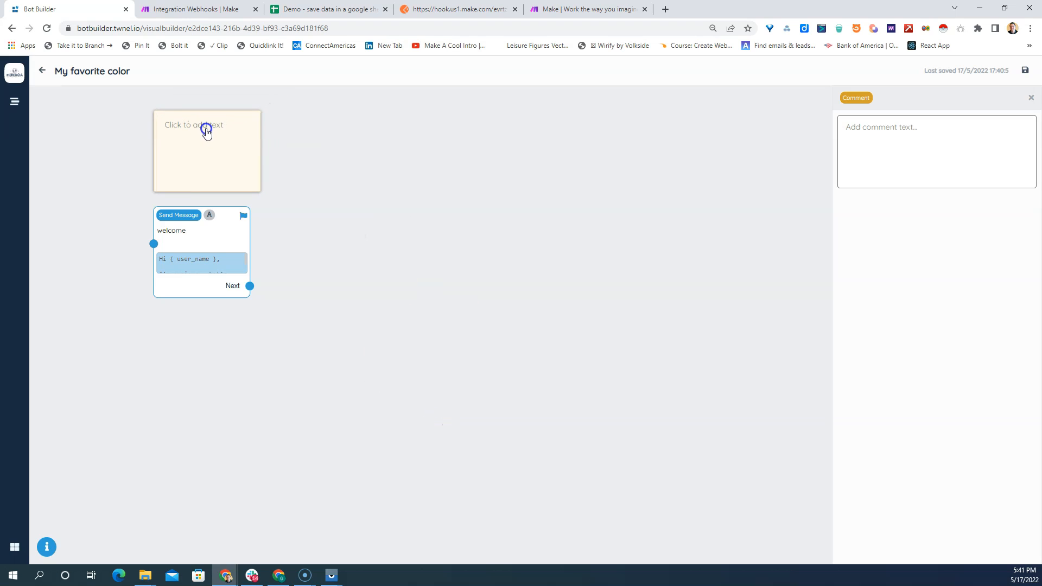
- Write "This flow will allow saving some data to a Google Sheet via Make" in the comment block
click(919, 121)
text(This flow will allow saving some data to )
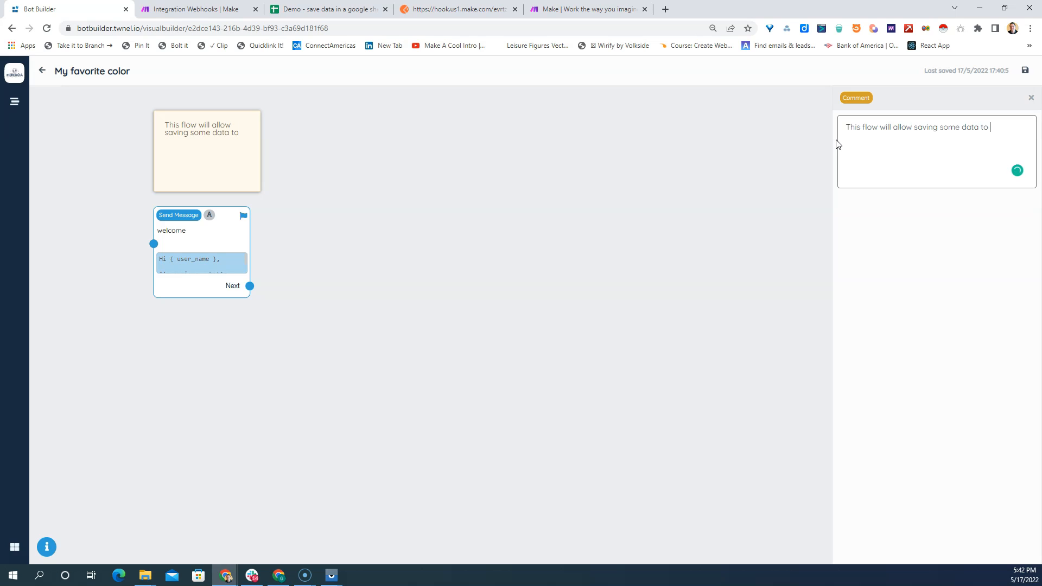
text(a Google Sheet via Make)
drag(212, 134, 168, 123)
- Add a Call Api block to the right of the welcome block and connect the welcome block's Next output to it
right_click(318, 240)
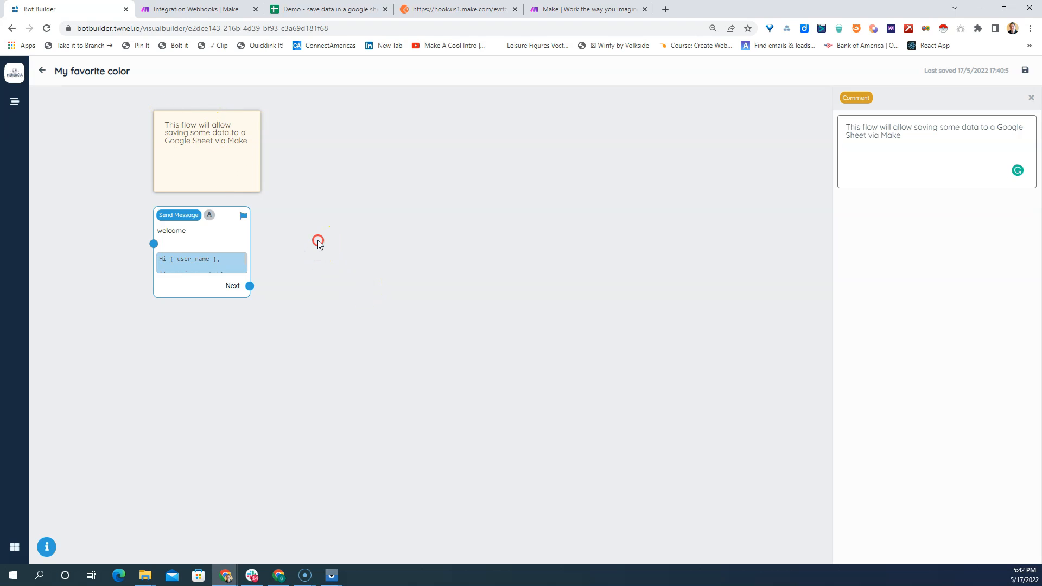
click(360, 287)
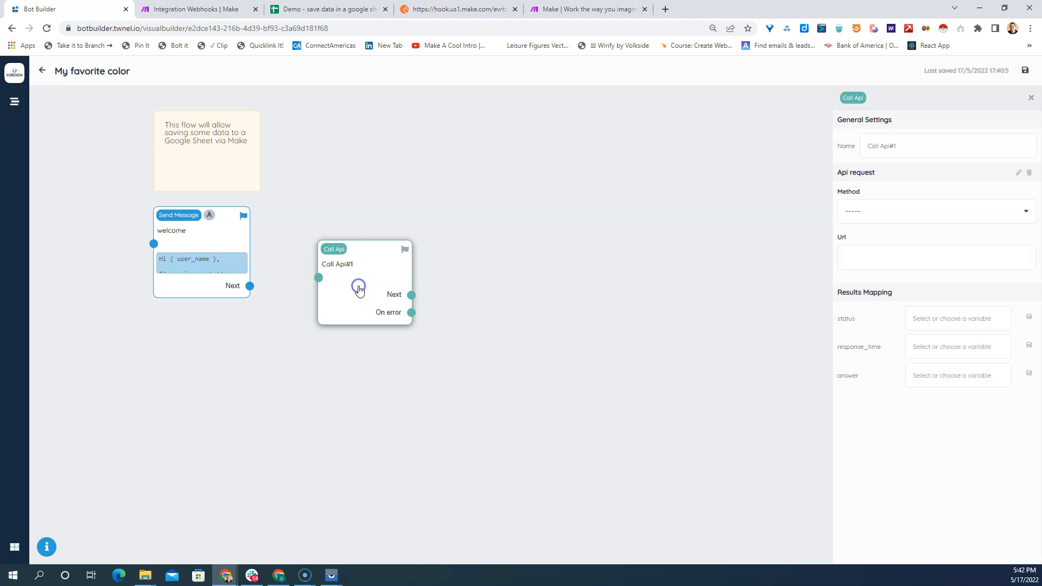
drag(363, 249, 360, 208)
drag(249, 285, 316, 237)
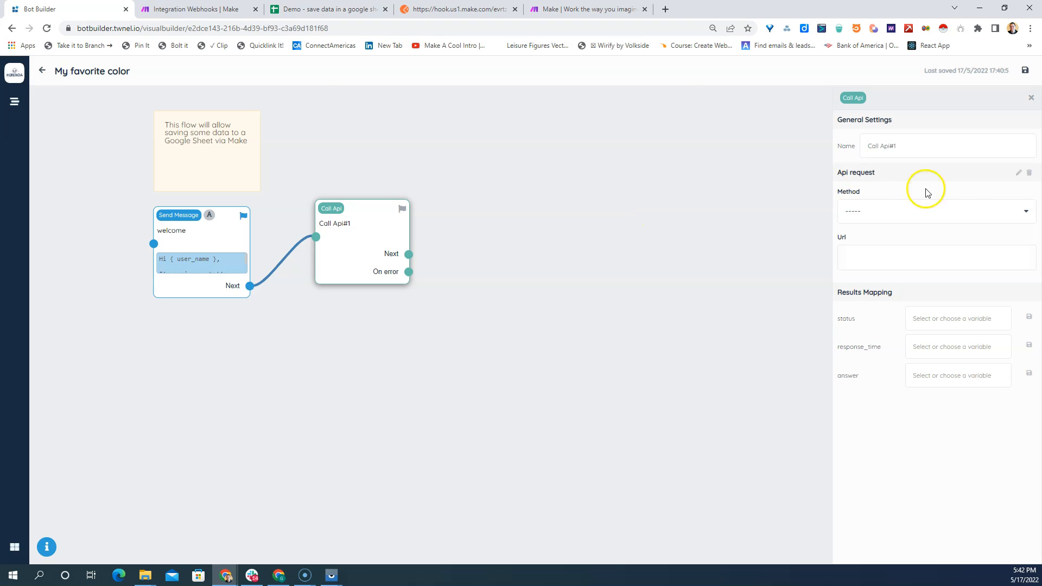
- View the Call Api block's request editor, close it without entering anything, and save the bot
click(1017, 172)
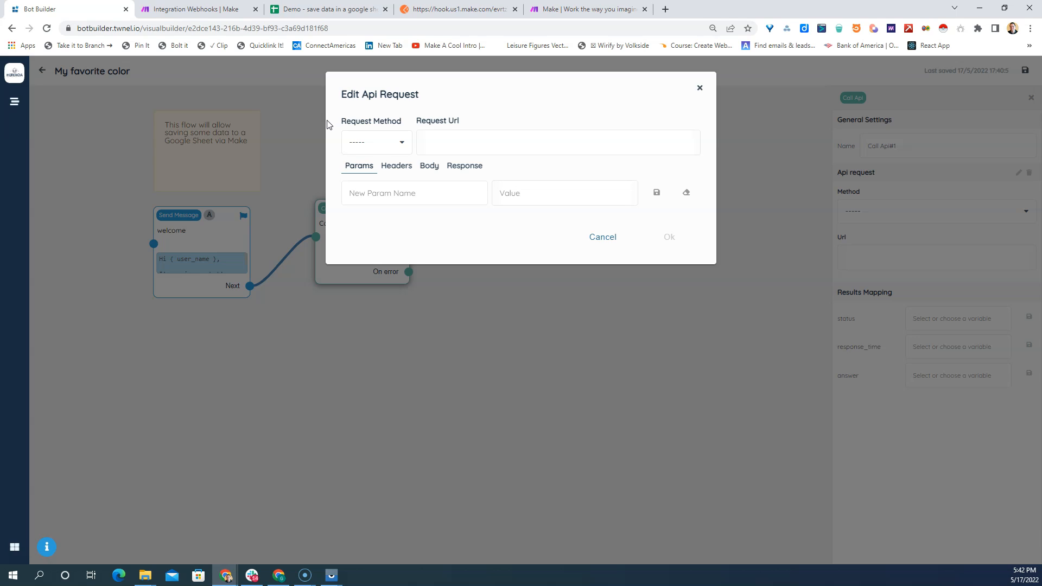
click(592, 242)
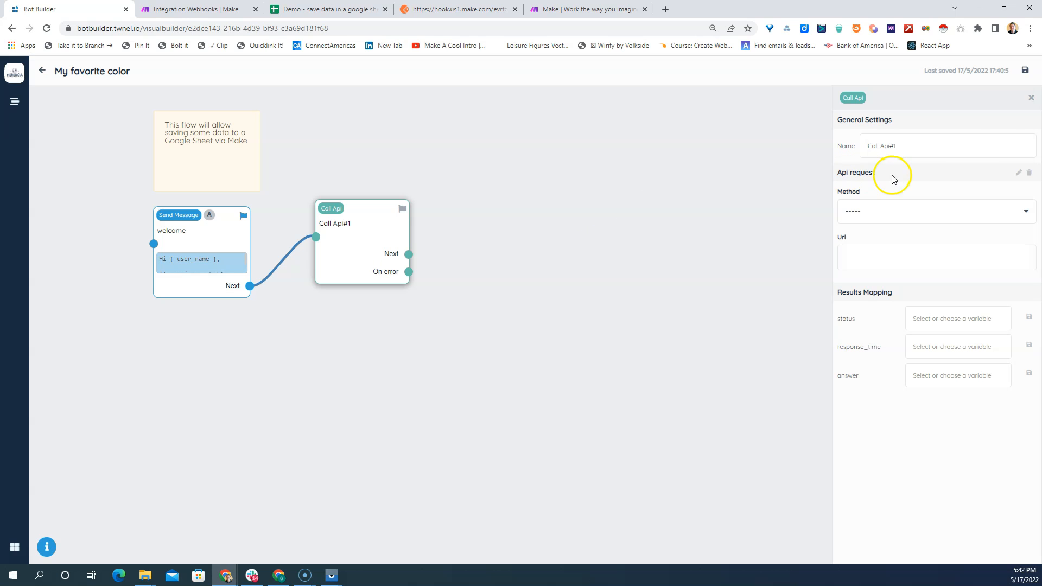
click(1024, 72)
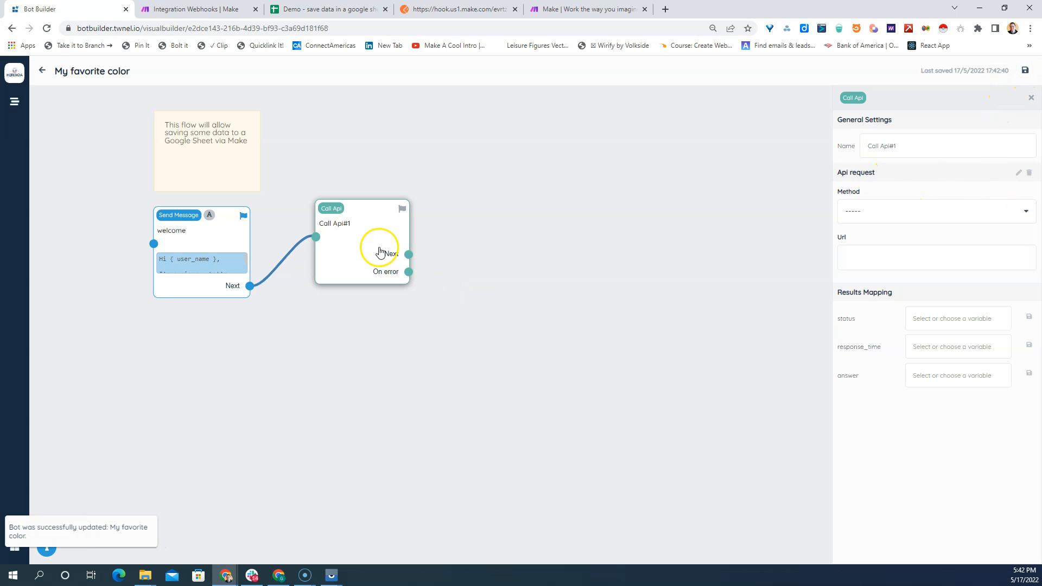
- Nudge the Call Api block, add a Send Message block to its right, and connect Call Api's Next output to it
drag(345, 240, 340, 233)
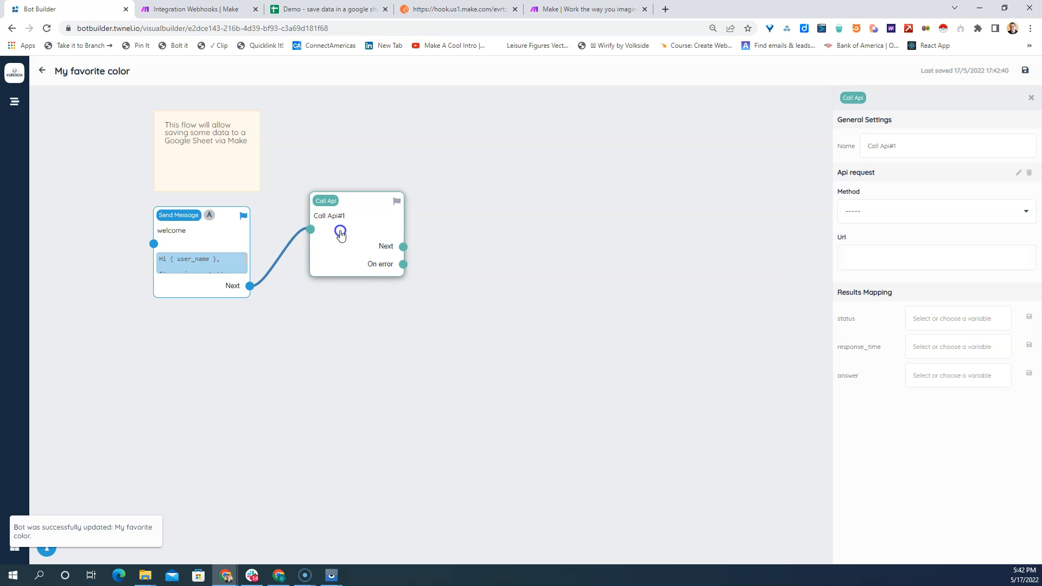
right_click(508, 231)
click(554, 247)
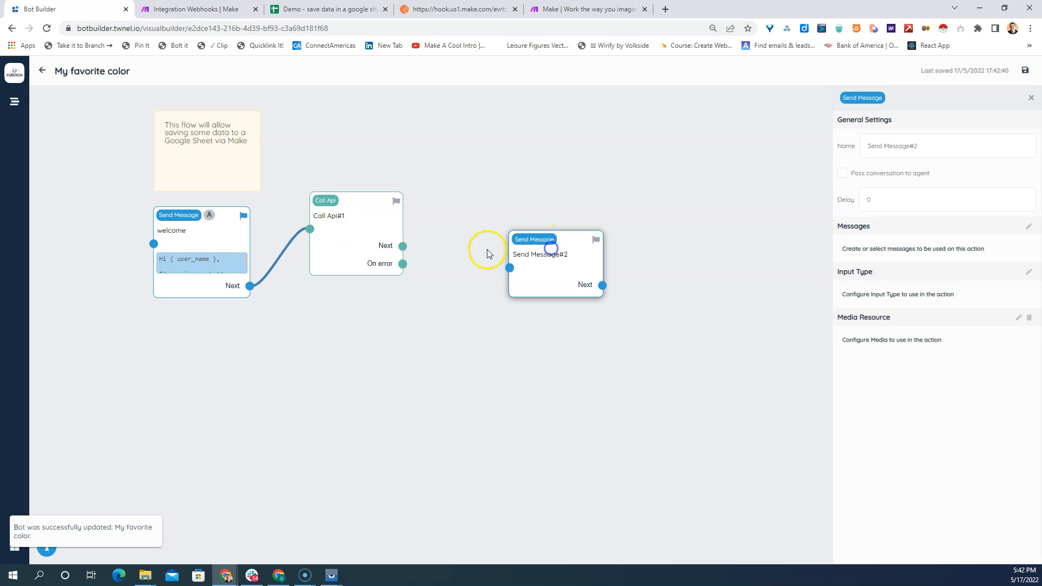
drag(549, 239, 522, 198)
drag(402, 246, 476, 228)
drag(402, 244, 482, 224)
drag(522, 198, 516, 198)
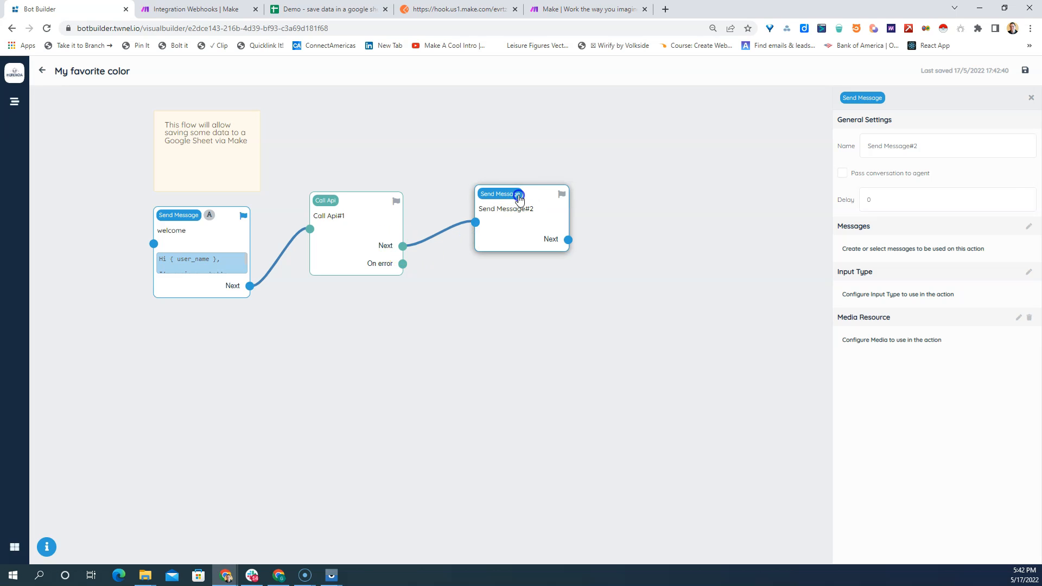
- Name the new Send Message block "end" and give it the message "Your data was saved" followed by a smiling emoji
triple_click(928, 144)
text(end)
click(1029, 225)
text(Your data was s)
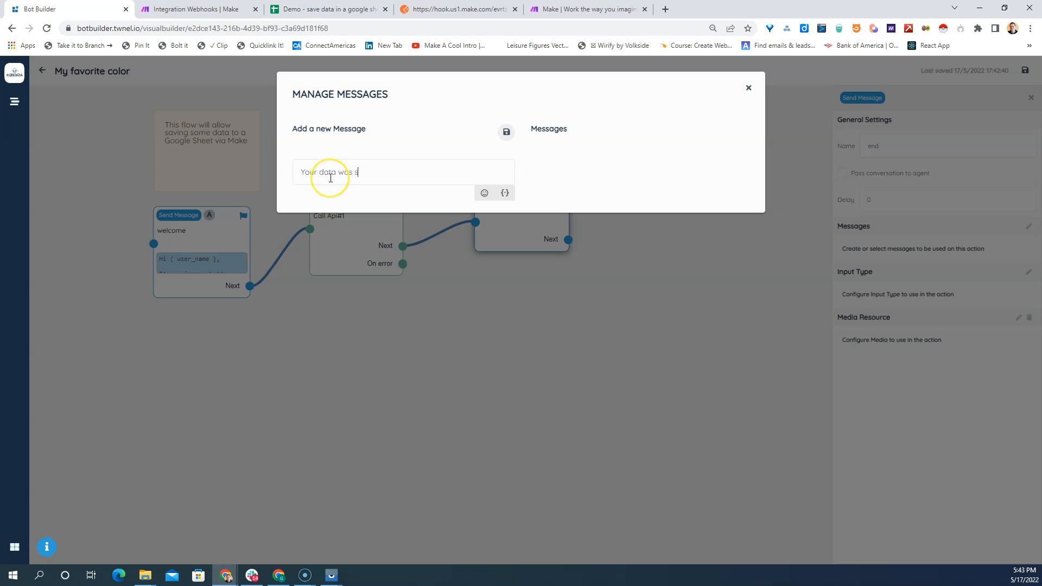
click(484, 192)
click(452, 257)
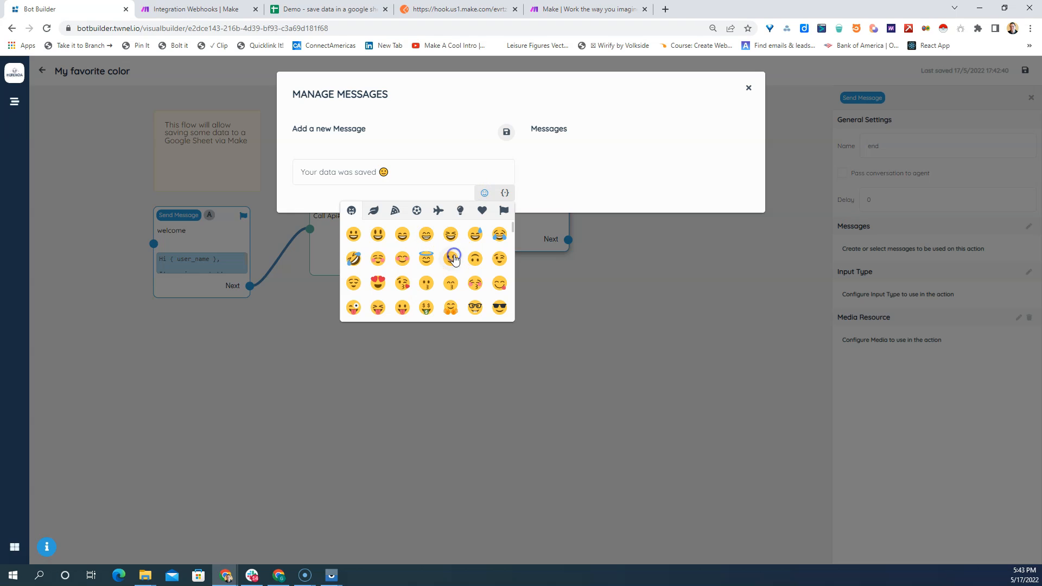
click(506, 131)
click(748, 87)
- Add another Send Message block below the end block and name it "on error"
right_click(471, 309)
click(492, 324)
drag(490, 322, 501, 295)
drag(923, 146, 866, 150)
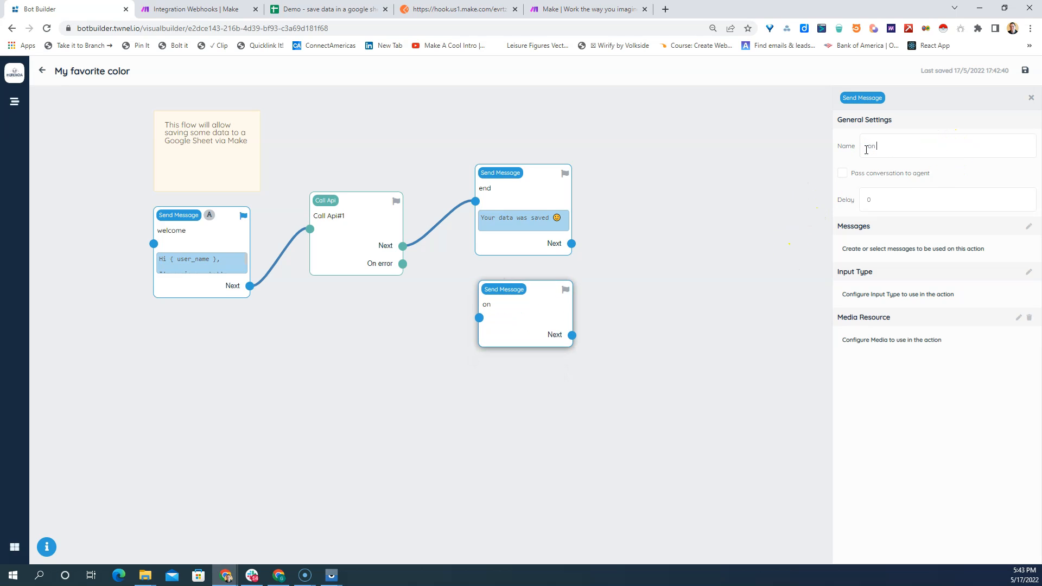
- Add the message "There was an error" to the on error block, connect Call Api's On error output to it, and save the bot
click(1028, 226)
text(There was a)
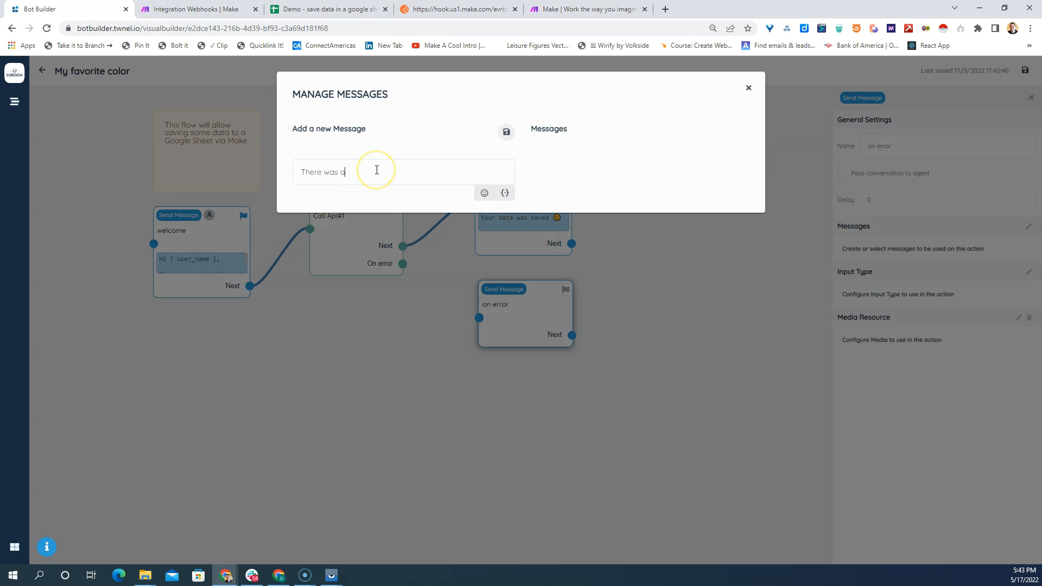
text(n error)
click(507, 132)
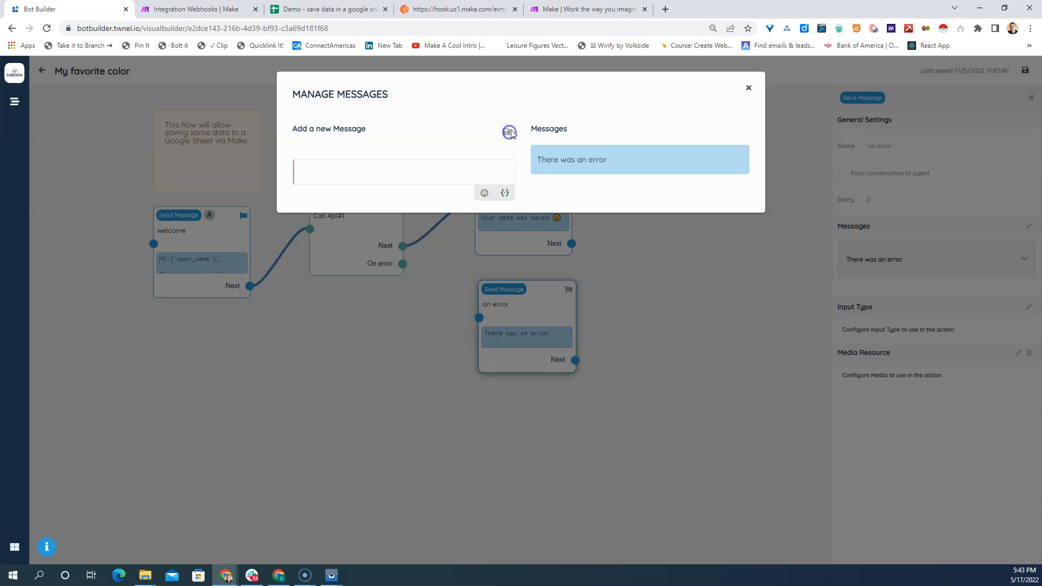
click(748, 88)
drag(402, 263, 479, 318)
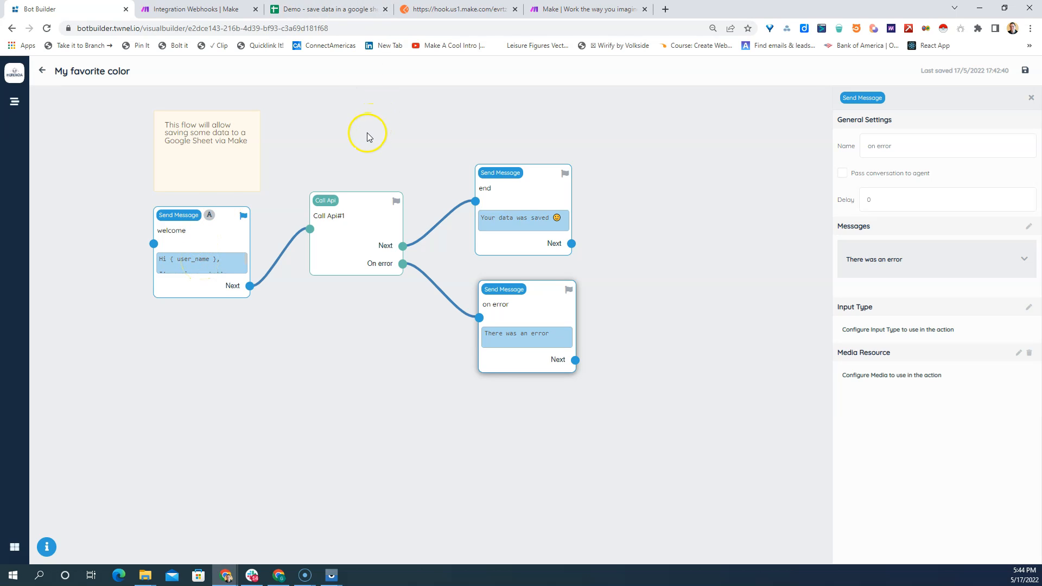
click(1024, 70)
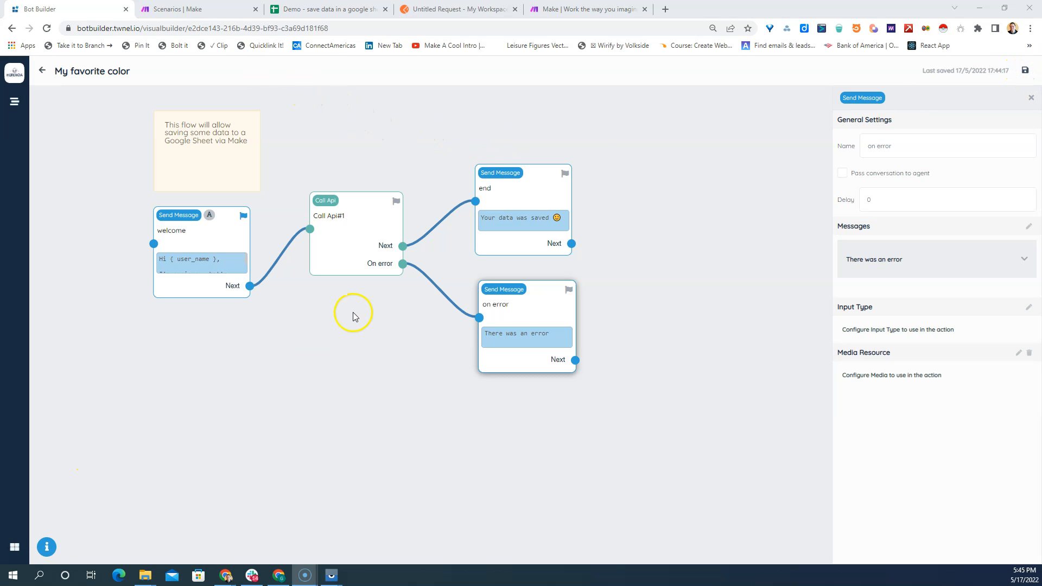
- Switch to the Make scenarios page and on to the Make homepage, and look over what the automation platform offers
click(171, 9)
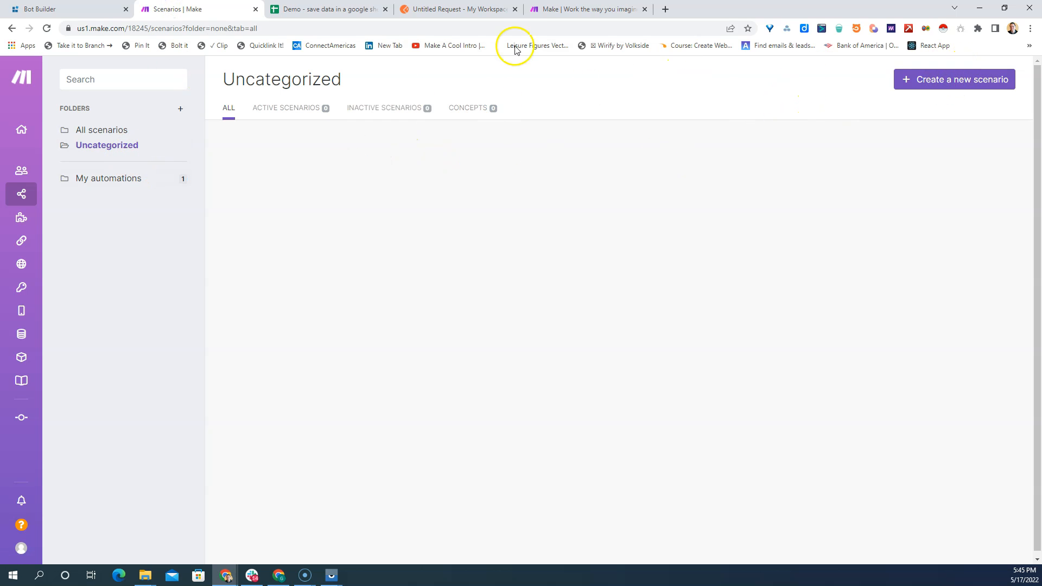
click(564, 10)
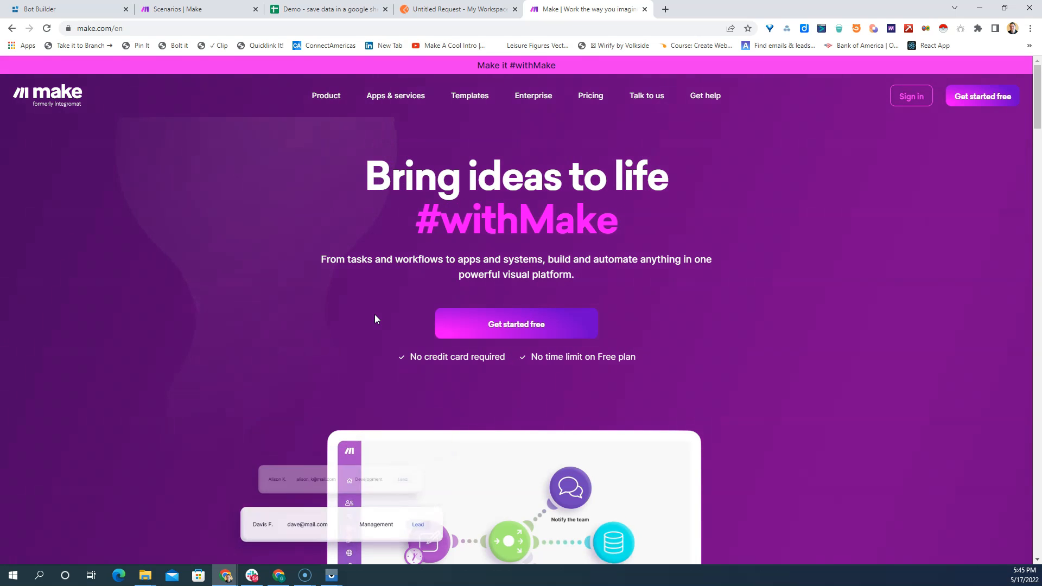
scroll(375, 314, down, 3)
scroll(375, 319, down, 3)
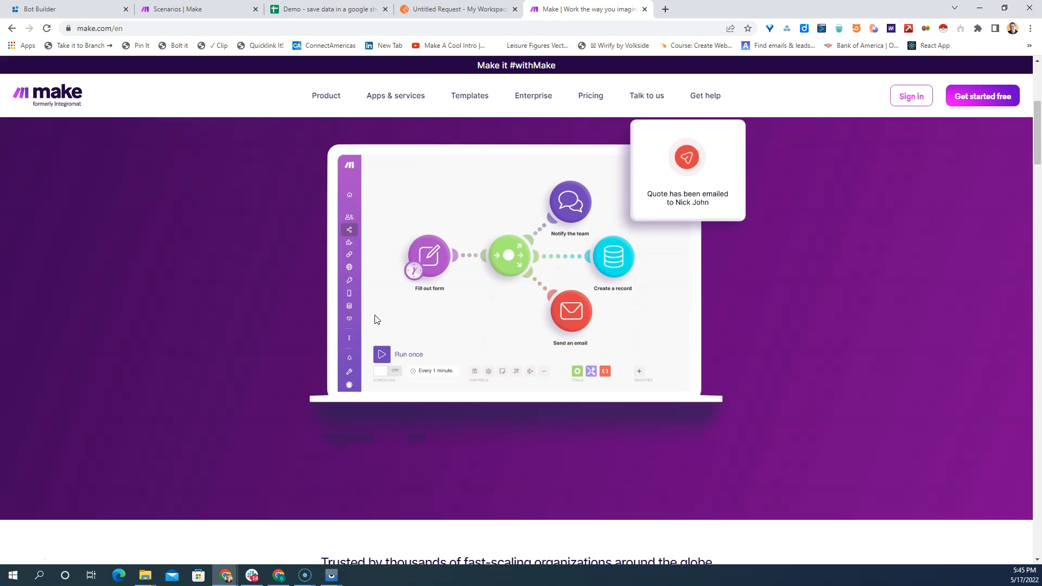
scroll(375, 325, down, 10)
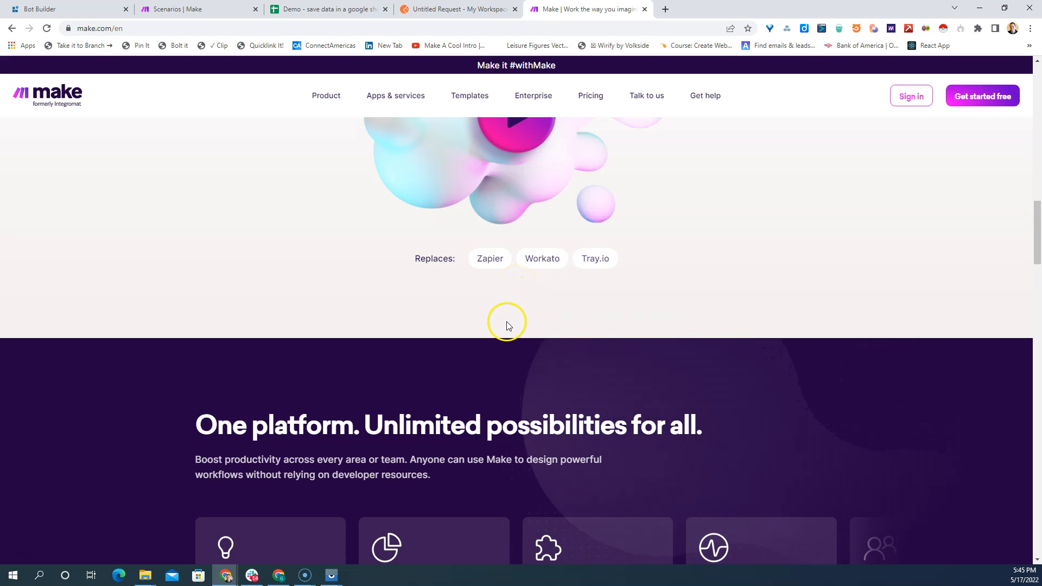
- Return from the Make homepage to the scenarios page and create a new scenario
scroll(507, 323, up, 3)
scroll(507, 326, up, 8)
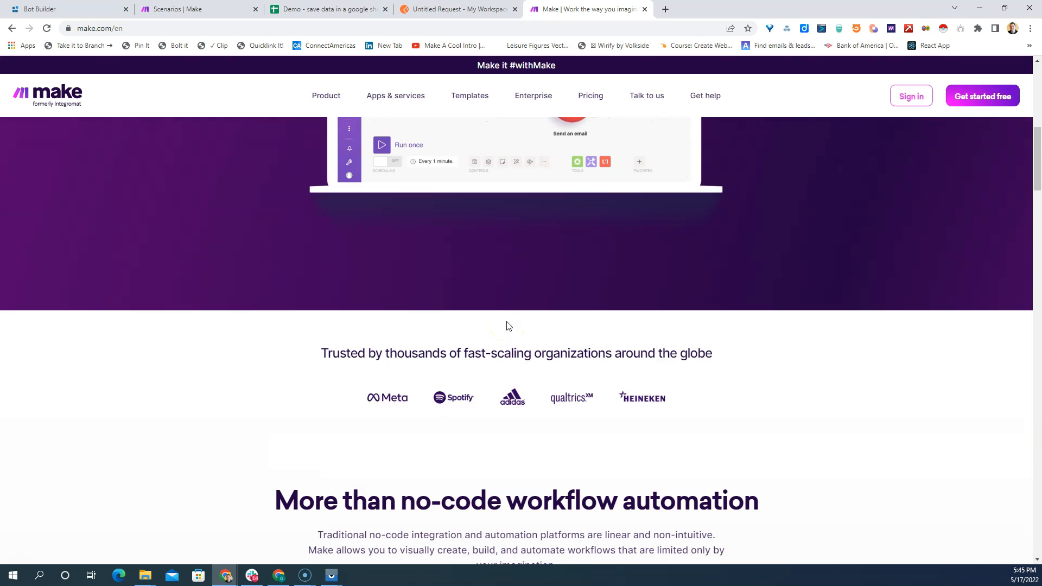
scroll(506, 325, up, 4)
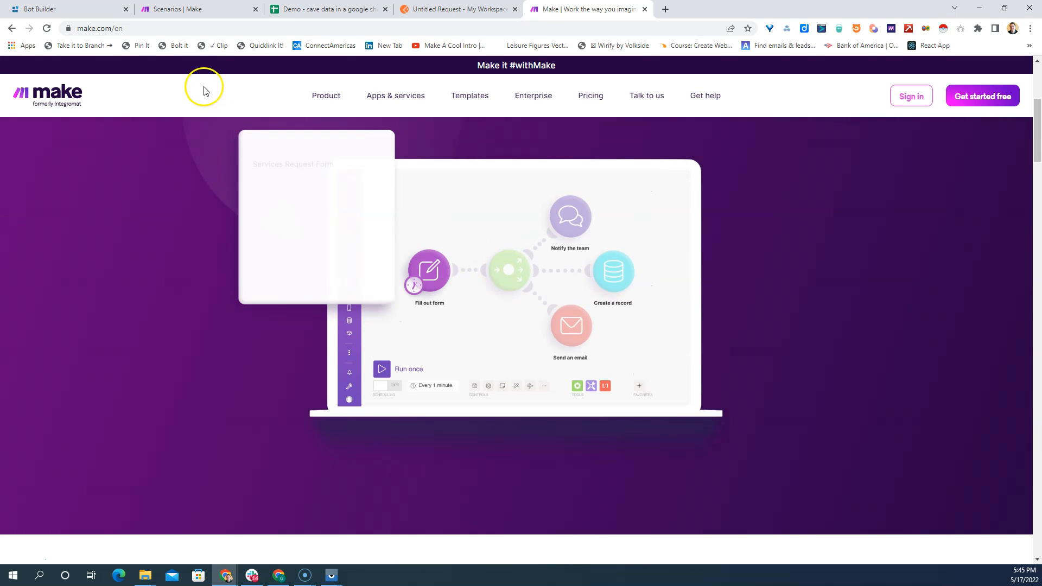
click(194, 7)
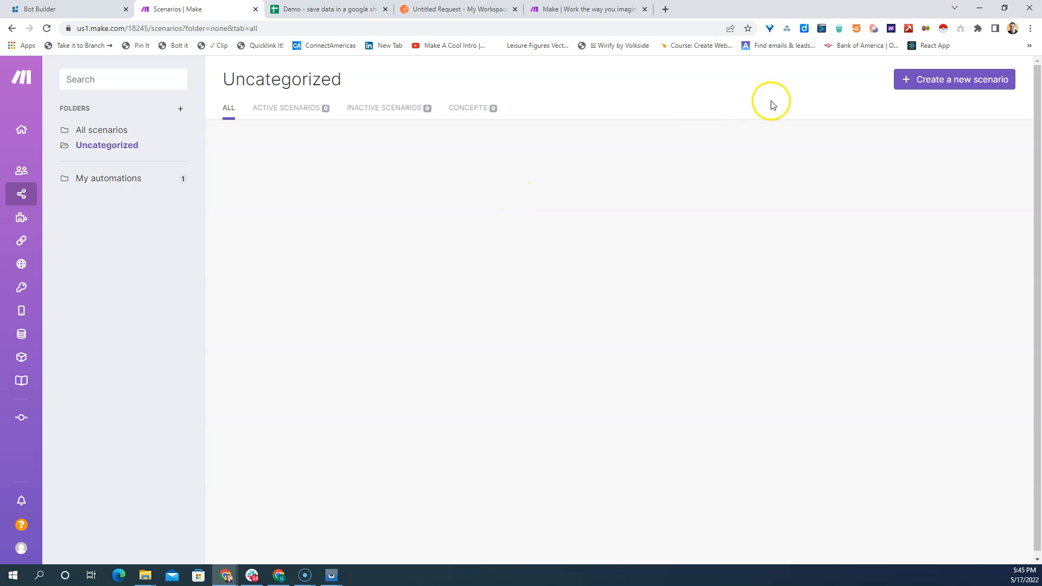
click(969, 81)
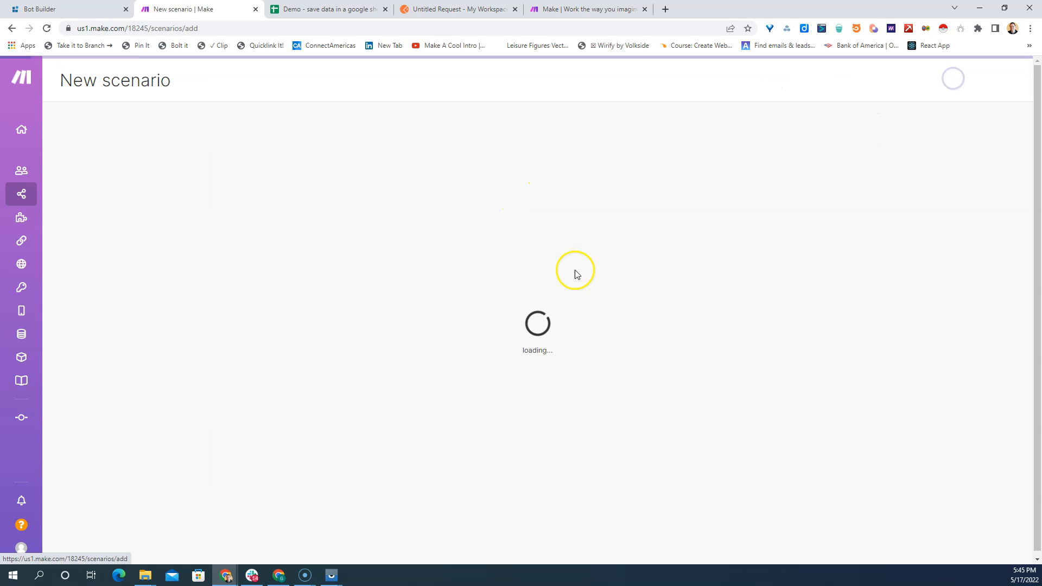
- Search the apps for "webhooks" and add a Custom webhook trigger as the scenario's first module
click(538, 277)
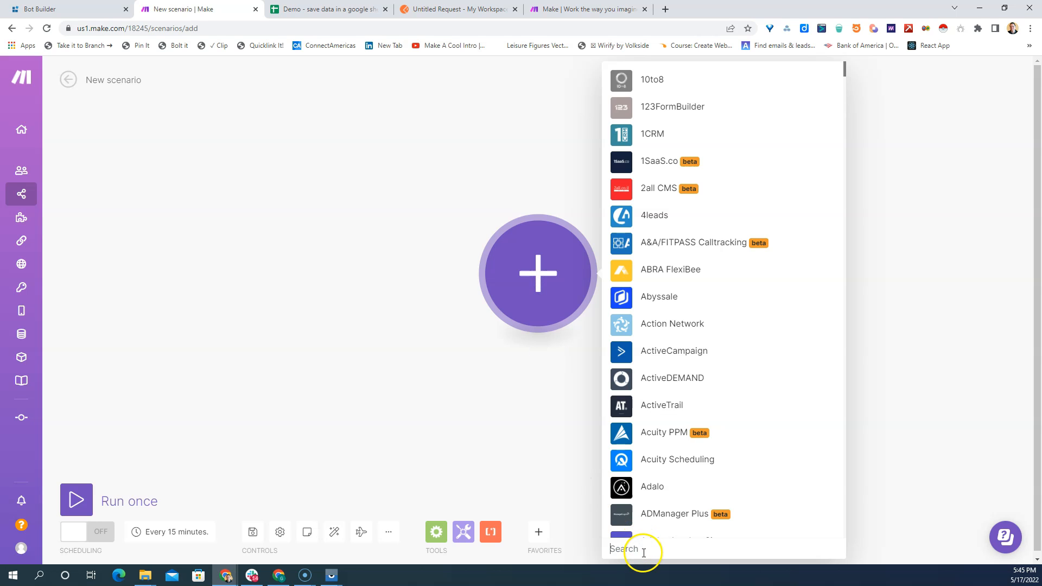
text(w)
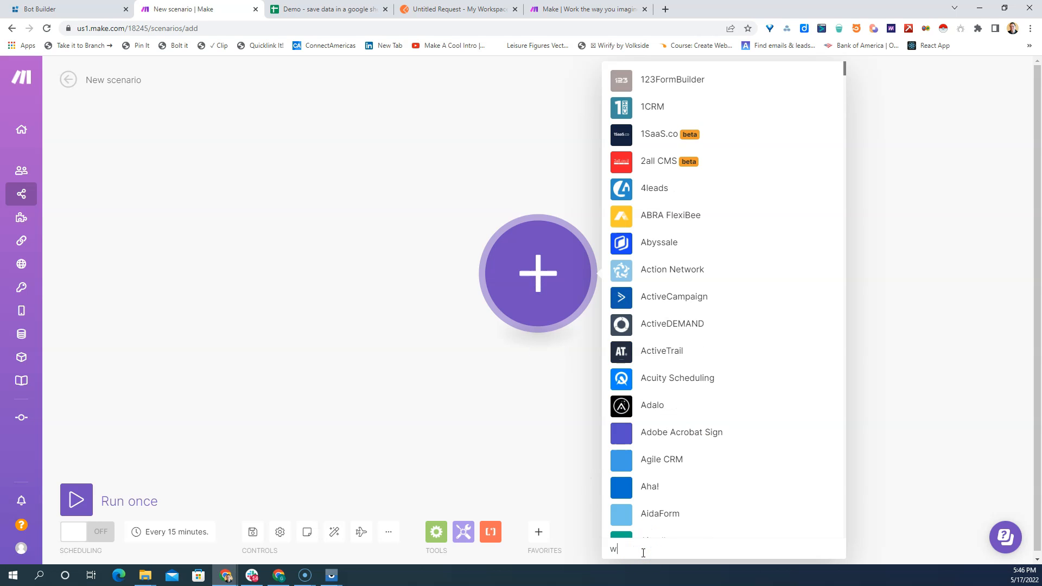
text(ebhoo)
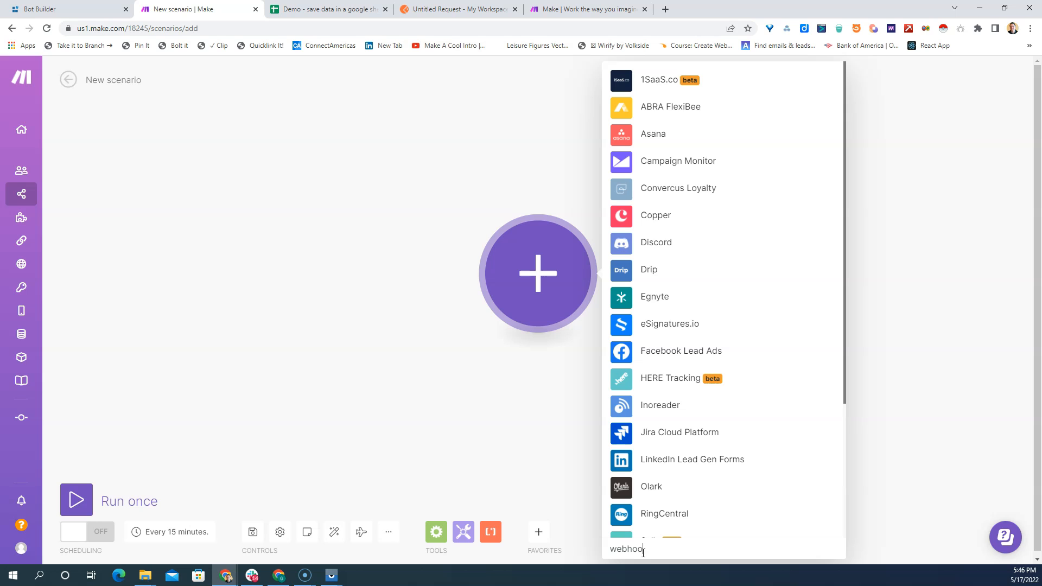
text(ks)
click(656, 304)
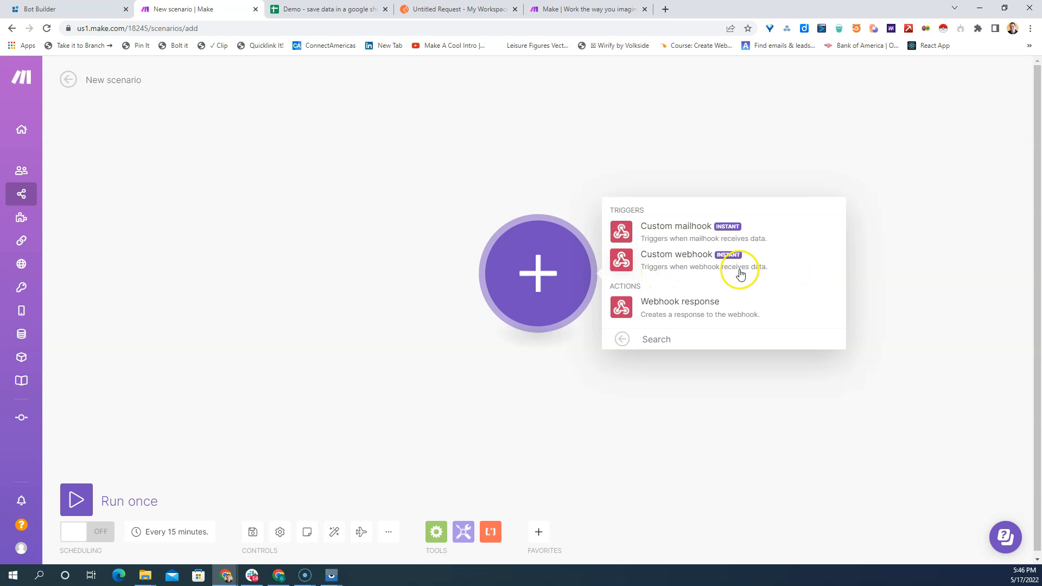
click(663, 256)
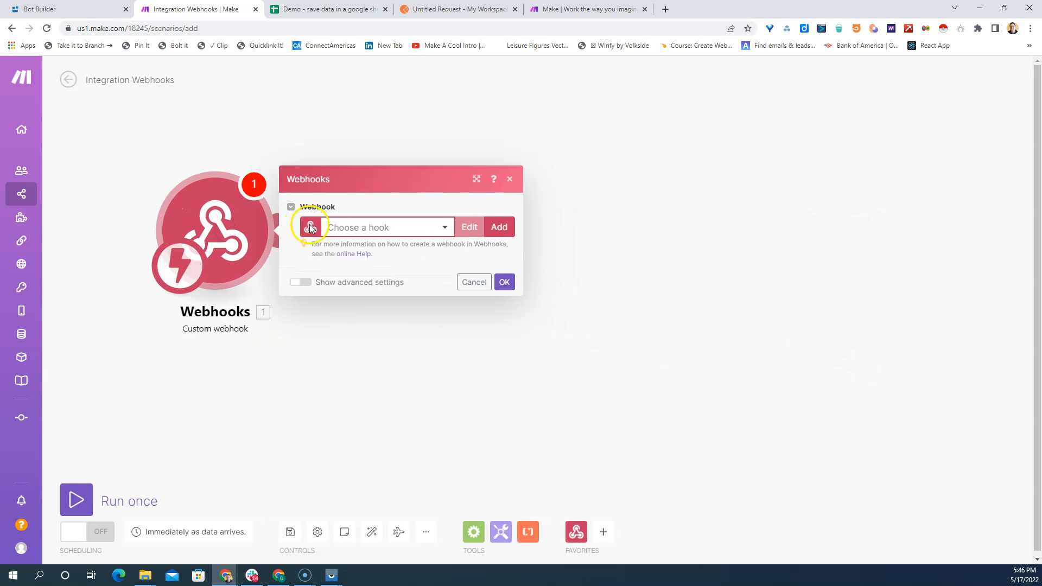
- Create a webhook named "My gateway-webhook webhook" without IP restrictions for the trigger and copy its address
click(444, 227)
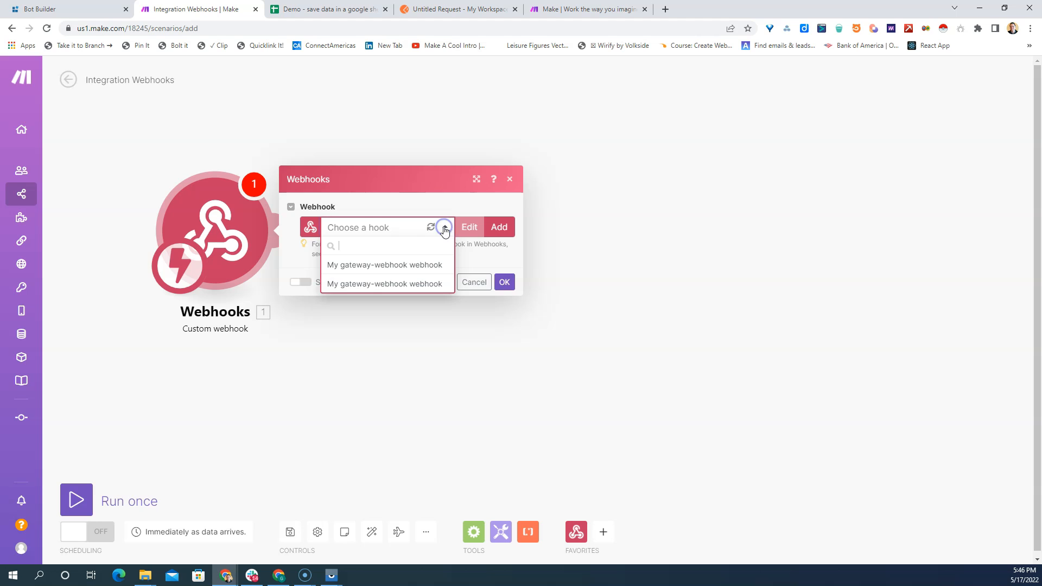
click(406, 265)
click(497, 212)
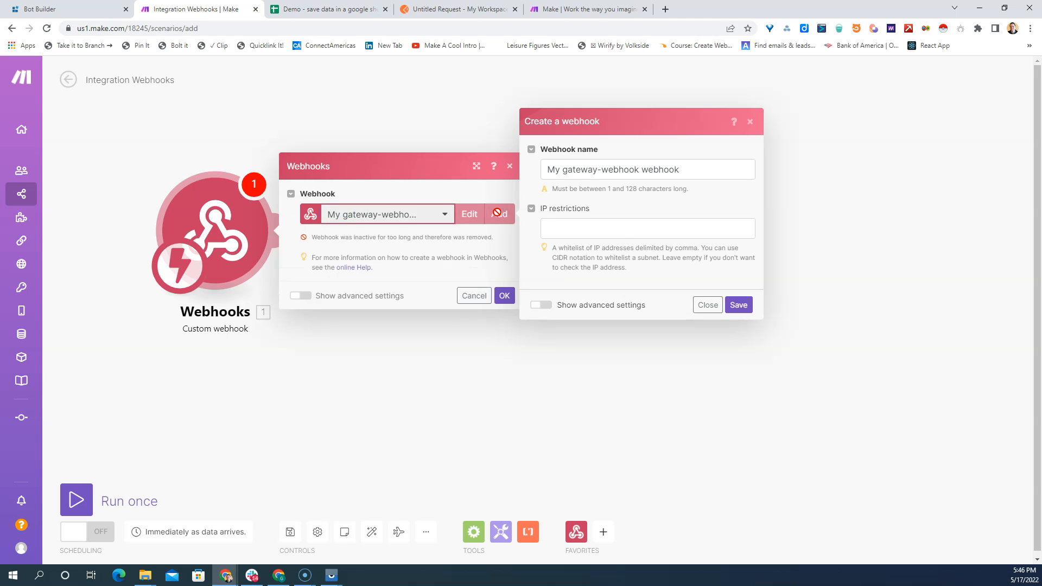
click(749, 308)
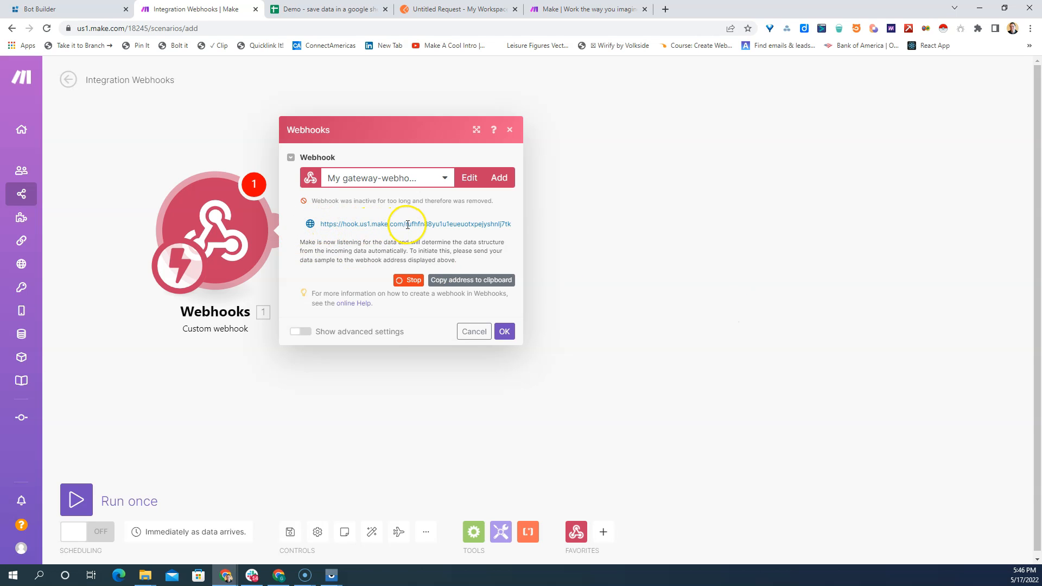
click(457, 280)
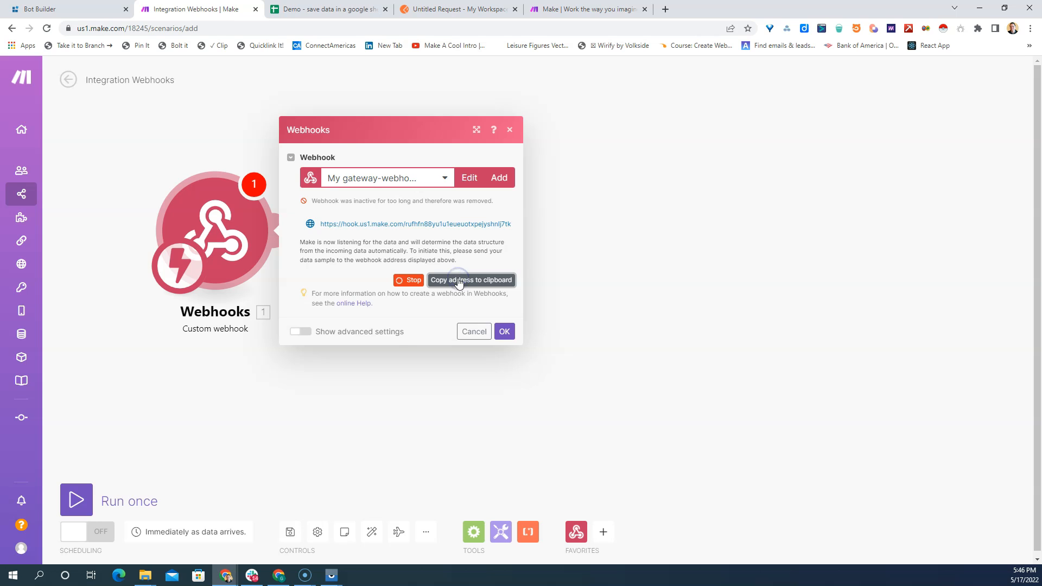
- Switch to Postman, paste the copied webhook address as the request URL, and set the method to POST
click(438, 11)
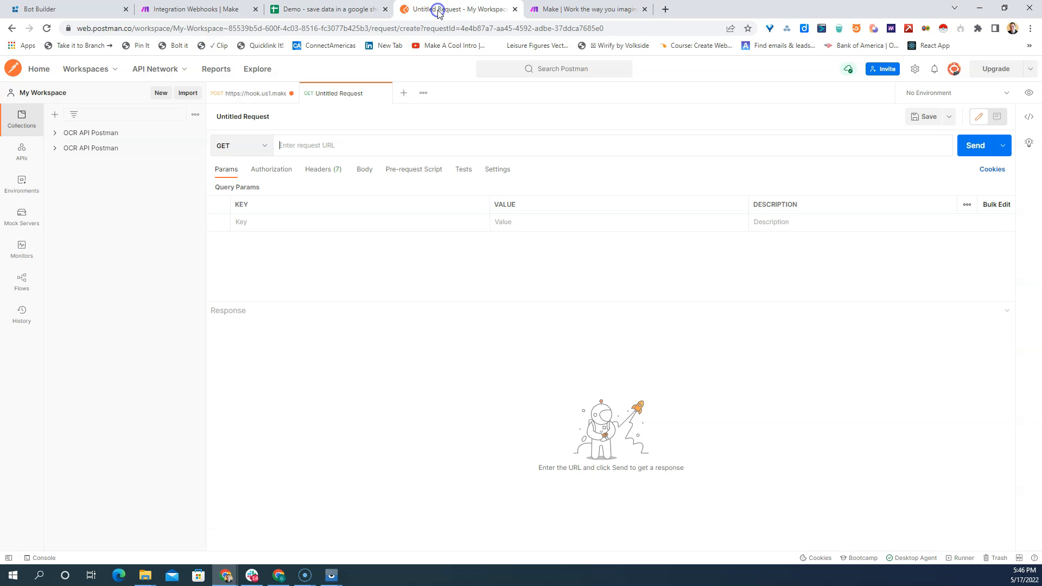
click(329, 147)
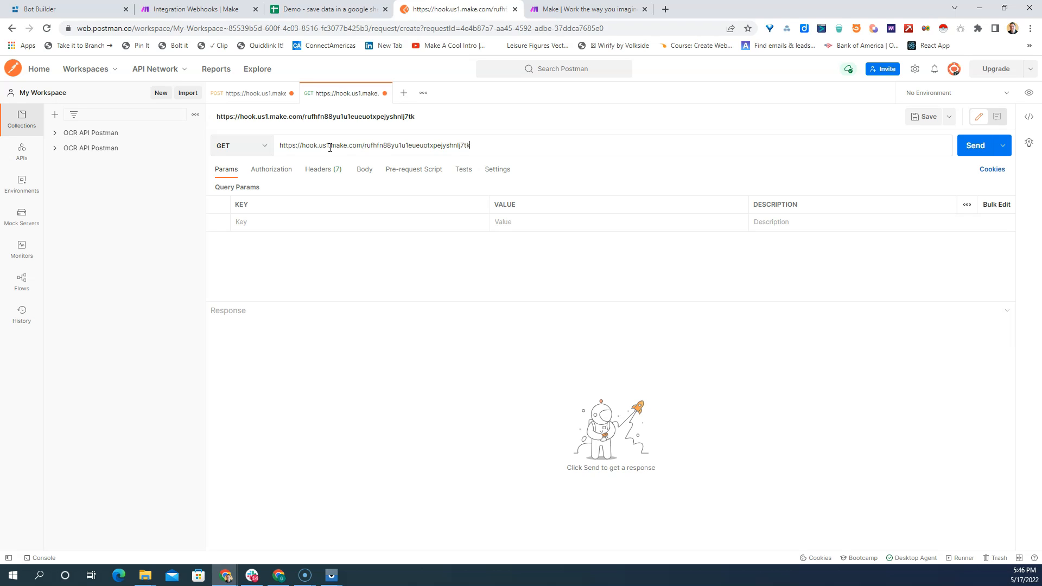
click(266, 151)
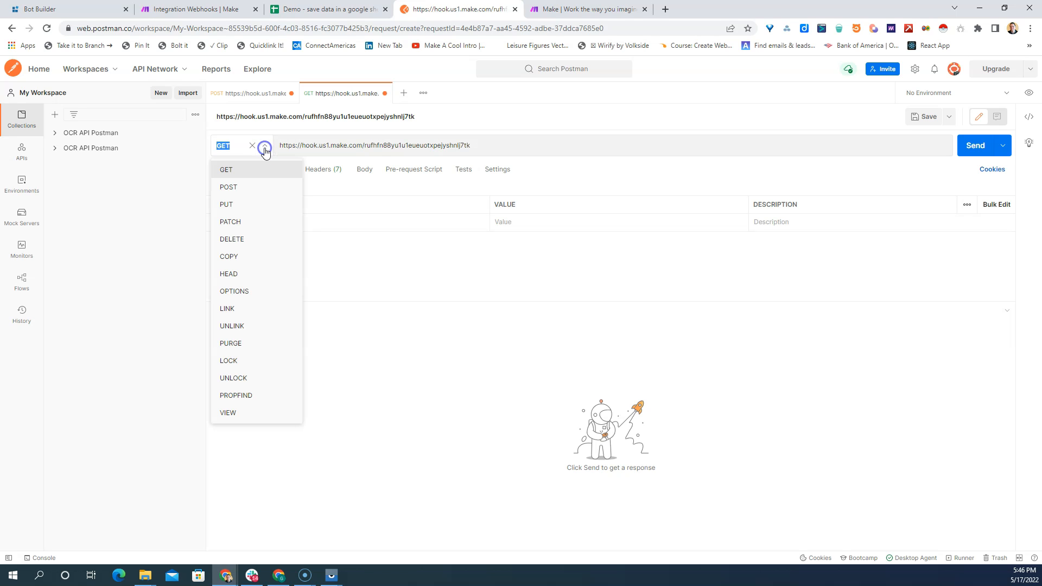
click(246, 186)
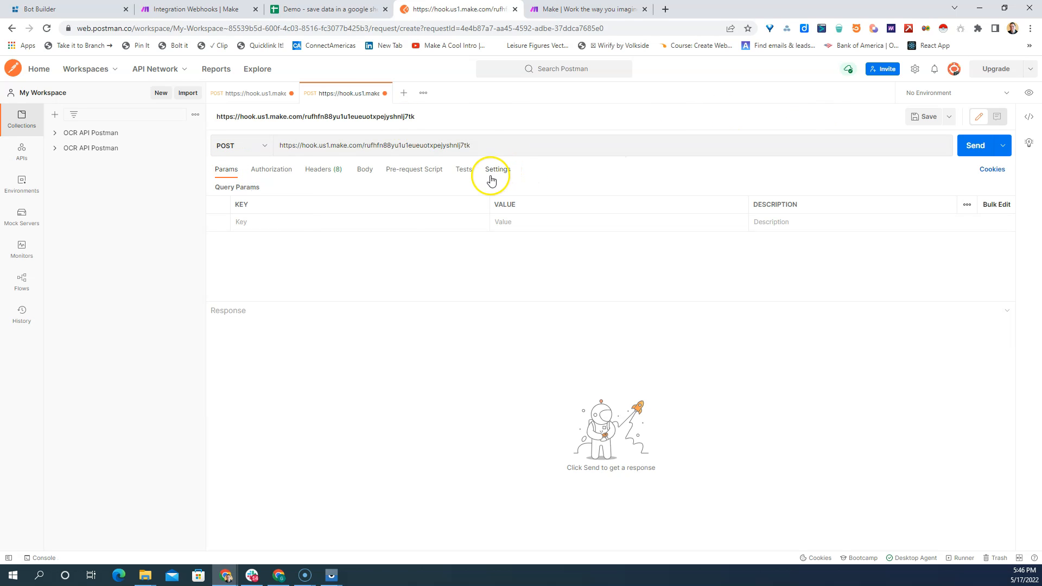
- Set the request body to raw JSON and place the cursor in the empty body
click(365, 172)
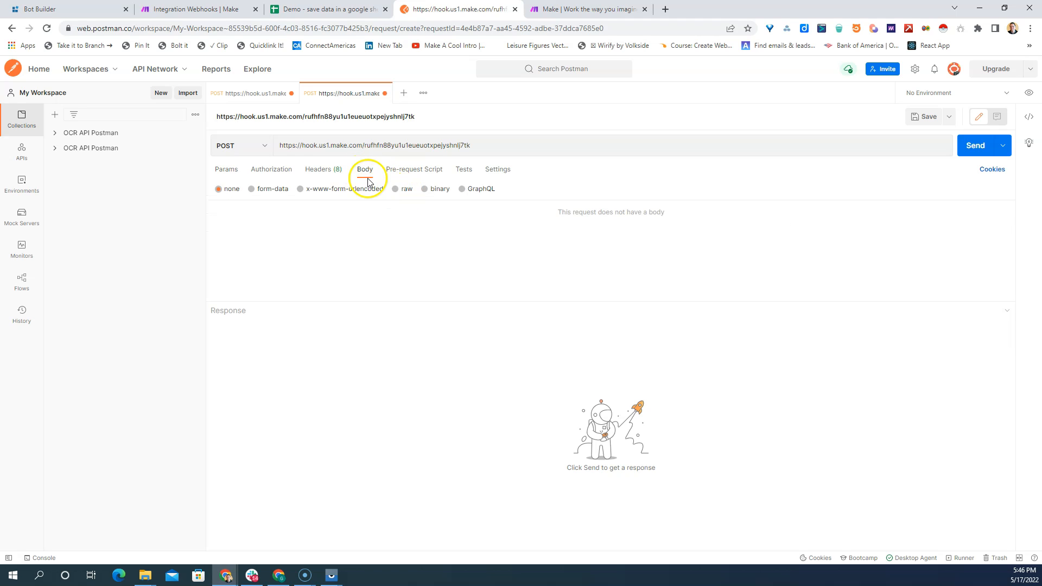
click(397, 191)
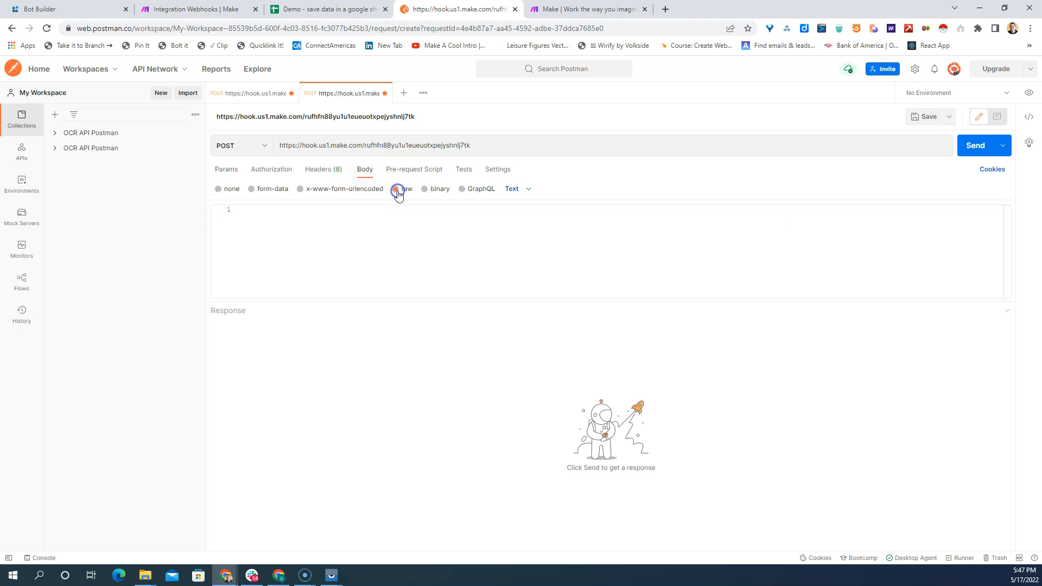
click(528, 194)
click(526, 240)
click(290, 215)
- Start a JSON object with a "phone" key and a sample phone number, checking the Google Sheet's column headings
text({)
key(Return)
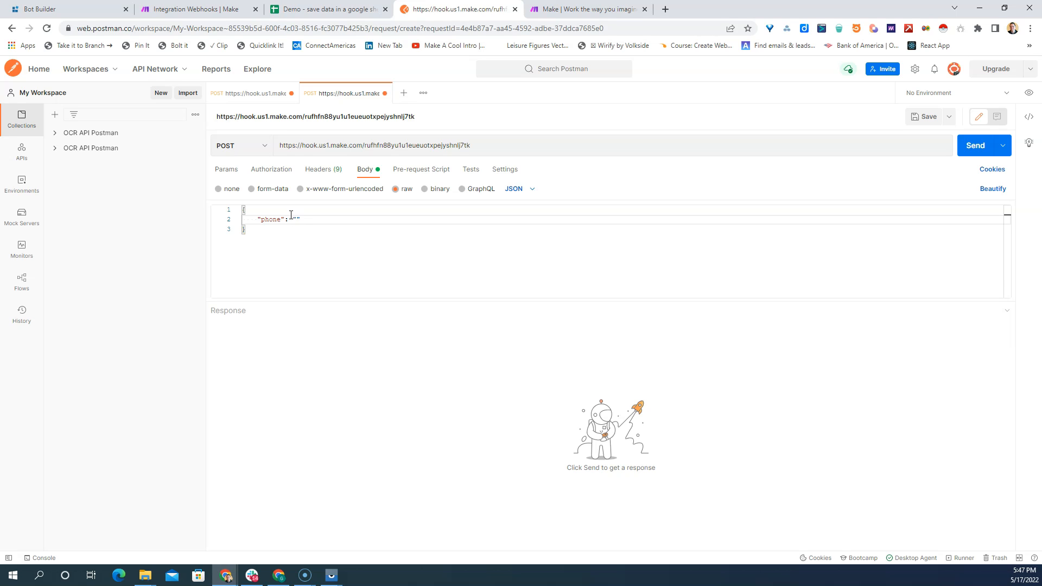
click(322, 9)
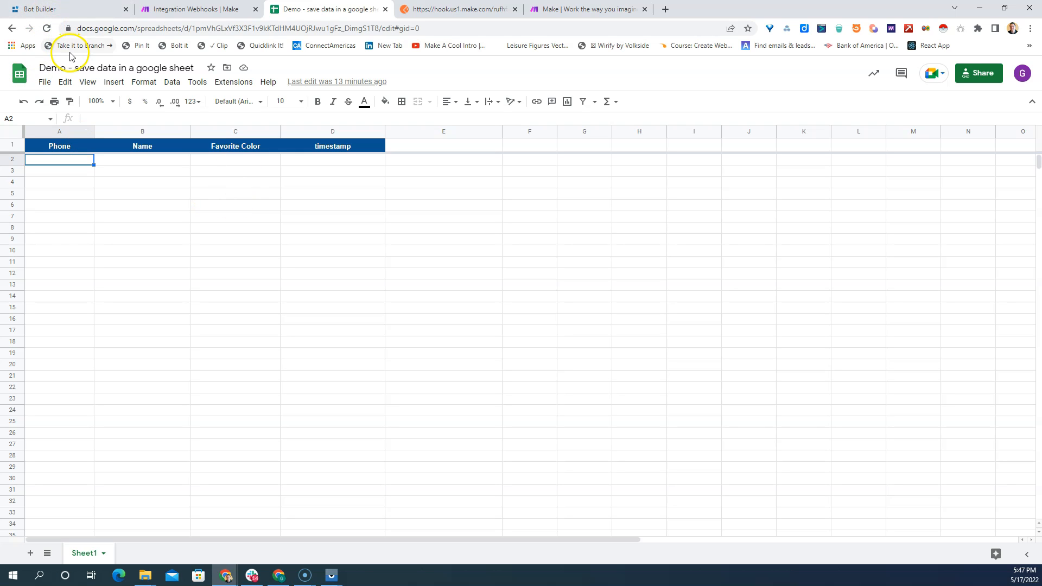
click(452, 12)
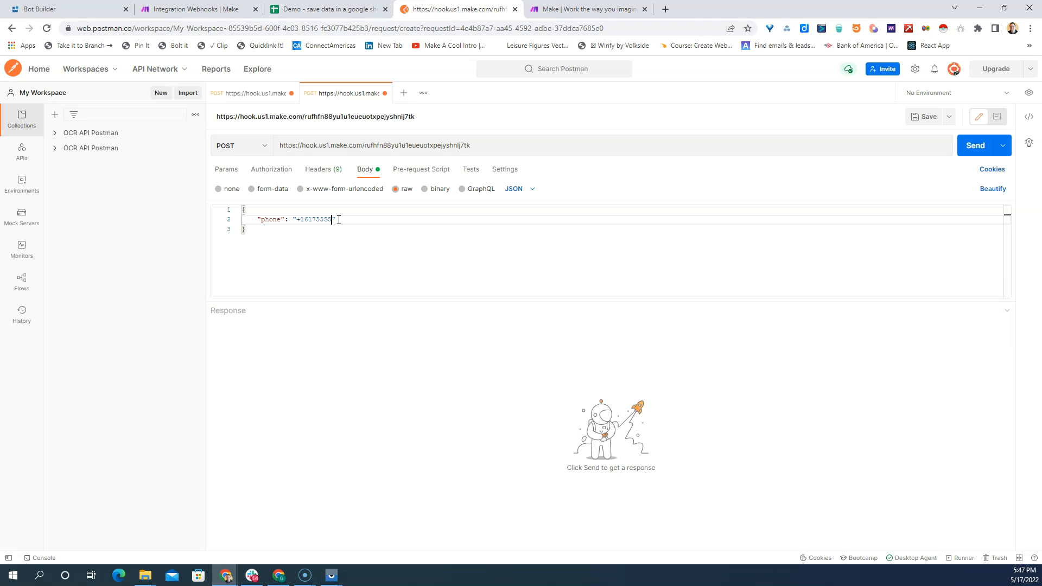
- Add a "name" key with a sample full name to the JSON body, below the phone entry
click(360, 220)
text(,)
key(Return)
text("name")
click(304, 219)
click(288, 230)
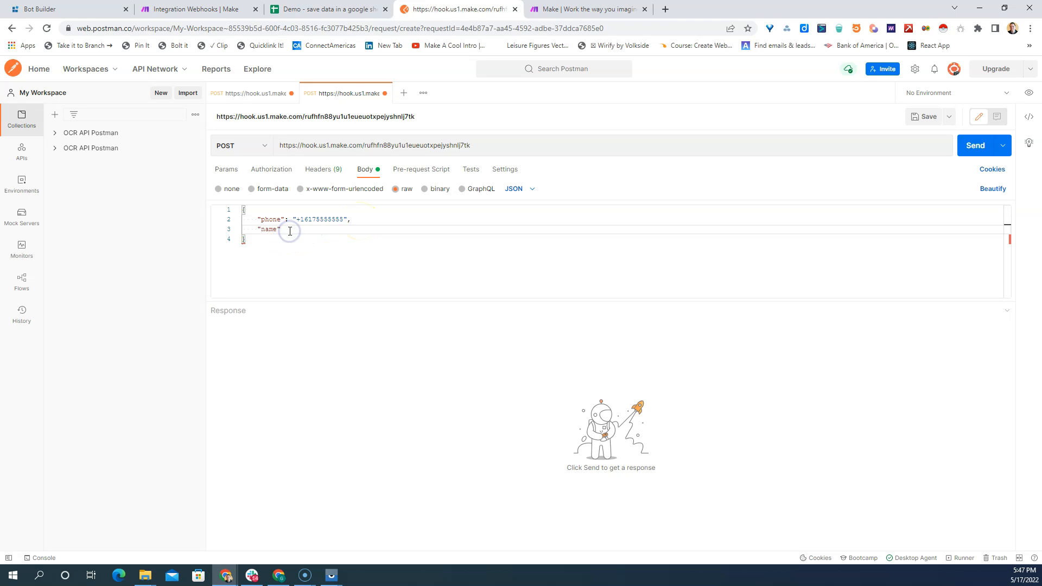
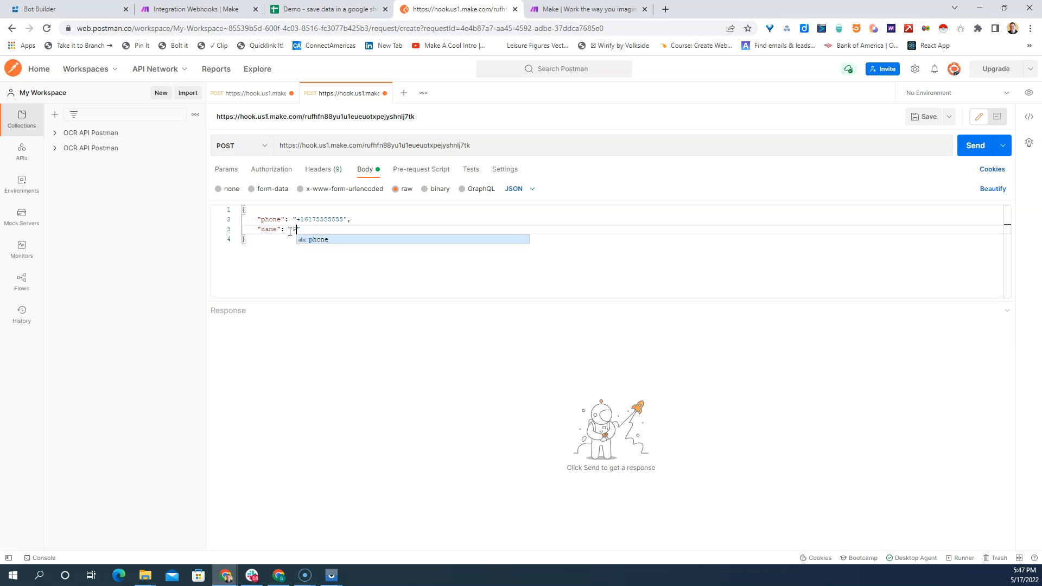
click(341, 233)
text(,)
key(Return)
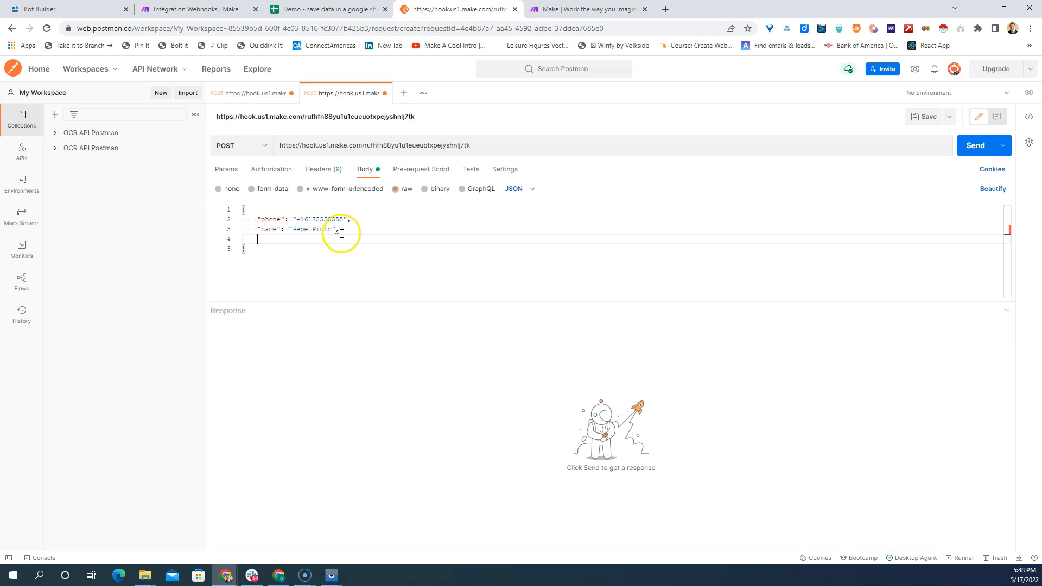
- Add a "color" key with the value "blue" as the last entry of the JSON body
text("color": blue)
double_click(300, 238)
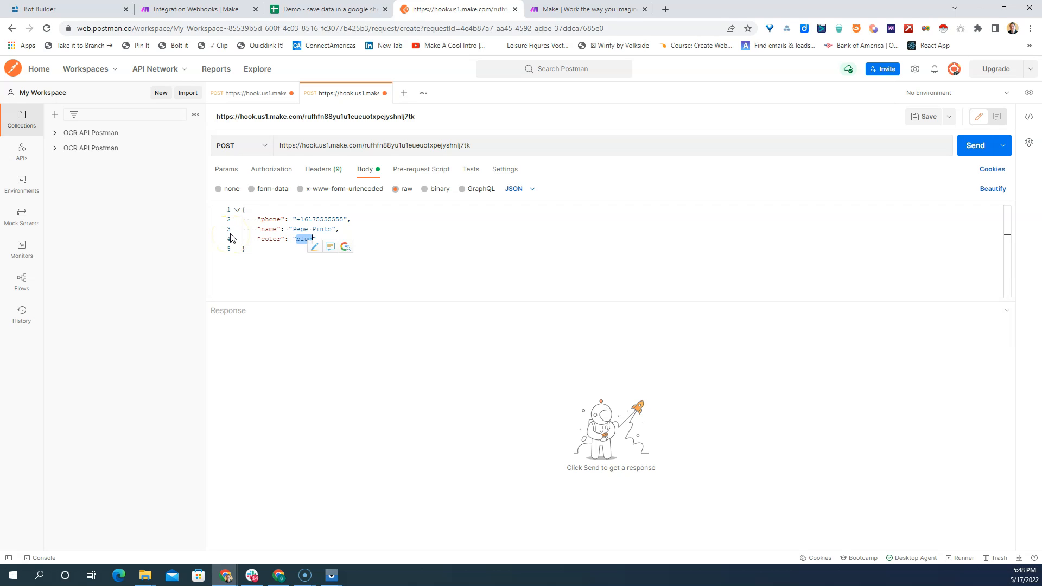
click(472, 247)
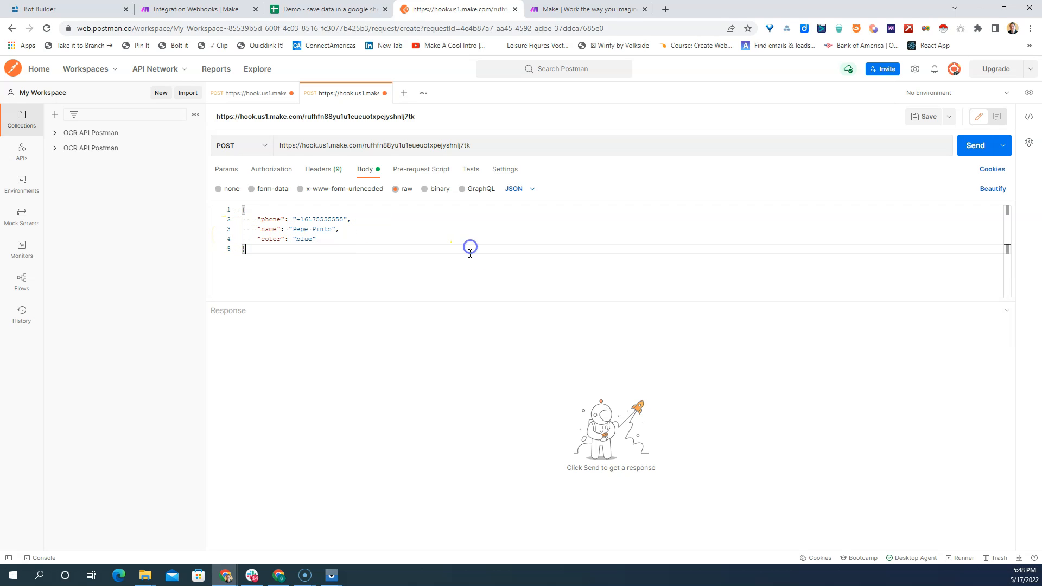
- Send the sample request to the webhook, then switch back to Make and accept the webhook settings
click(975, 146)
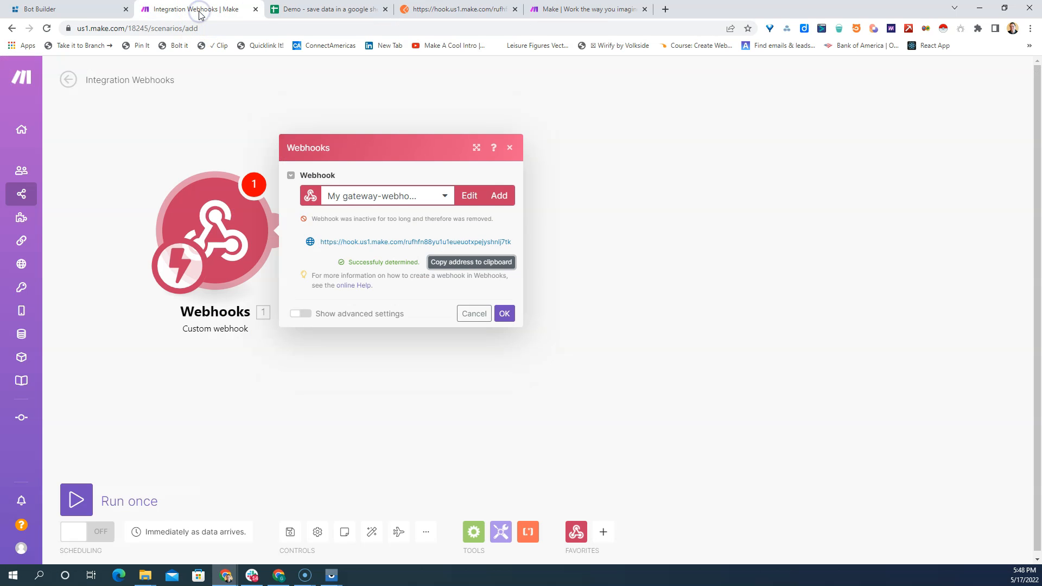
click(504, 313)
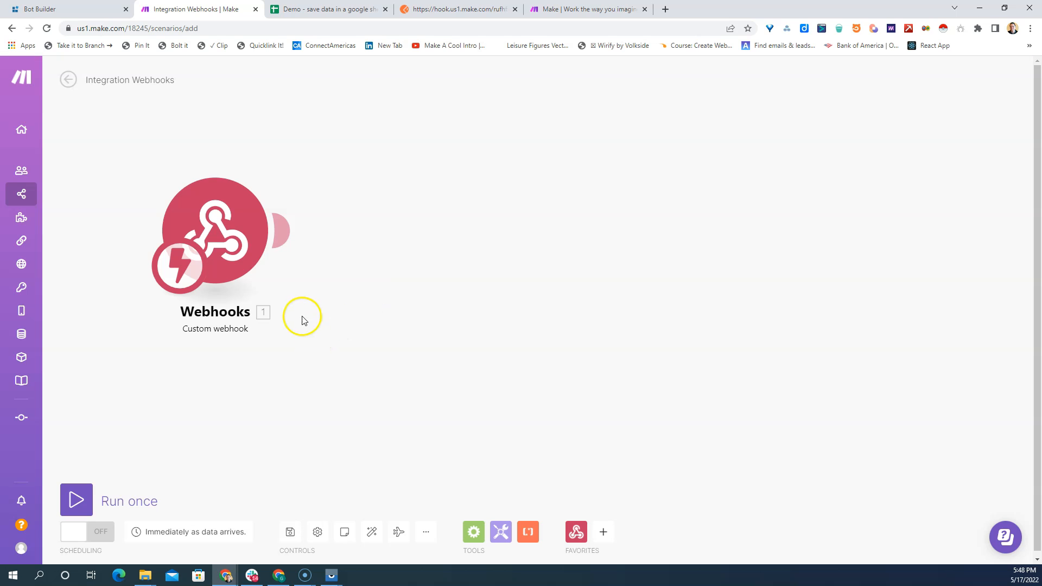
- Run the scenario once against a resent Postman request and inspect the webhook's output bundle in Make
click(76, 501)
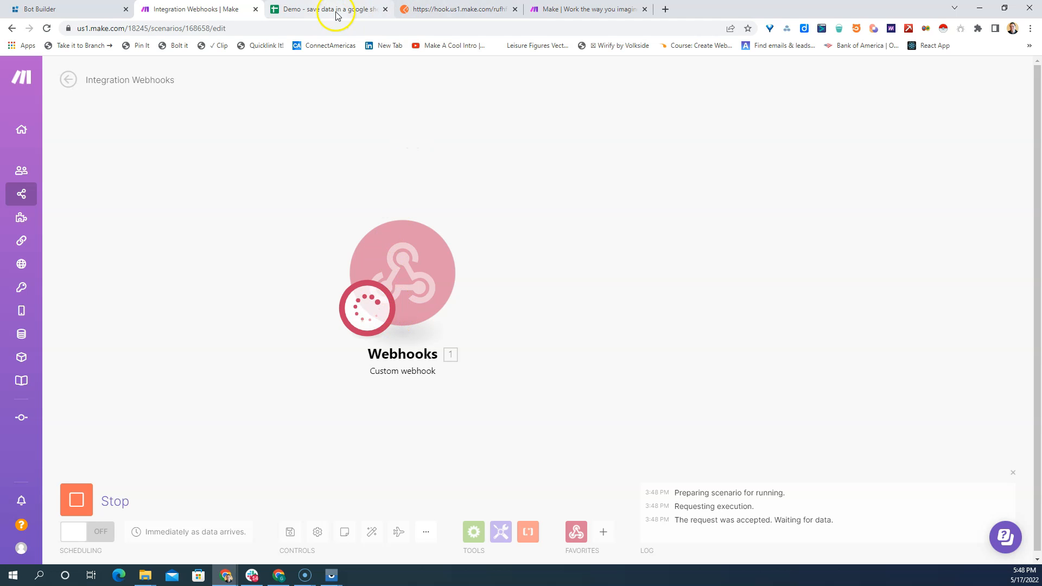
click(475, 14)
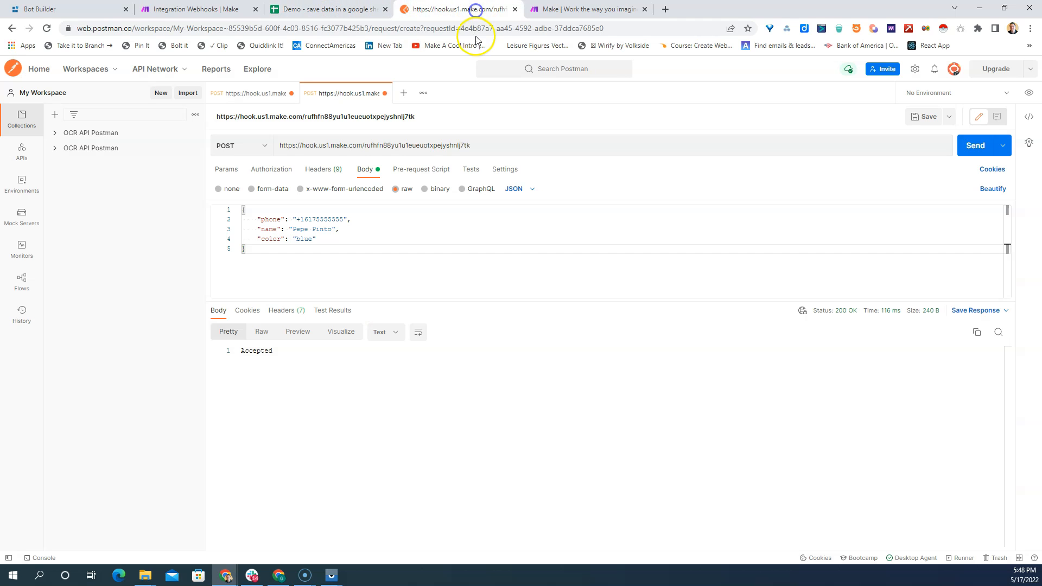
click(976, 145)
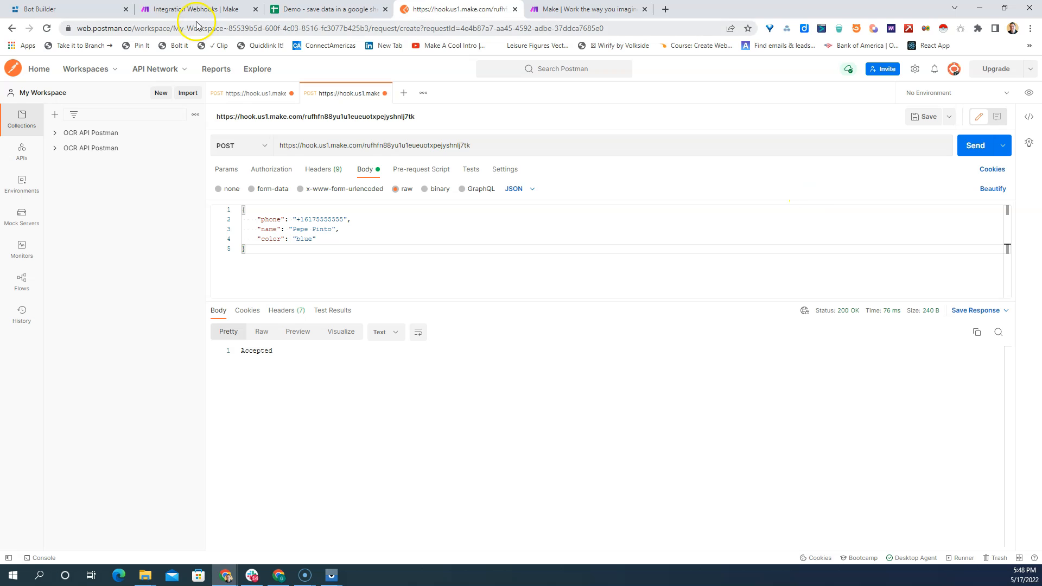
click(181, 15)
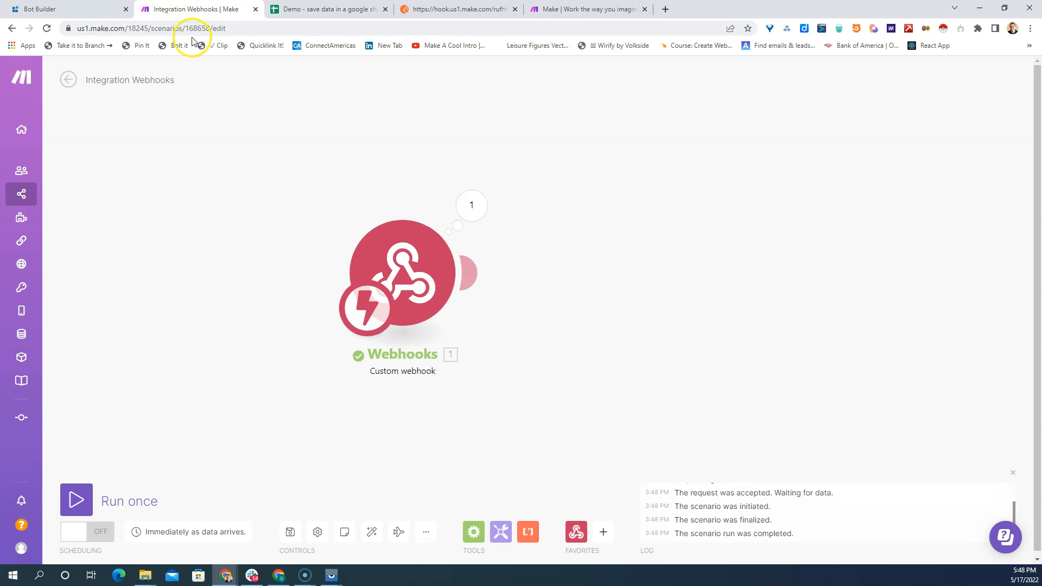
click(471, 205)
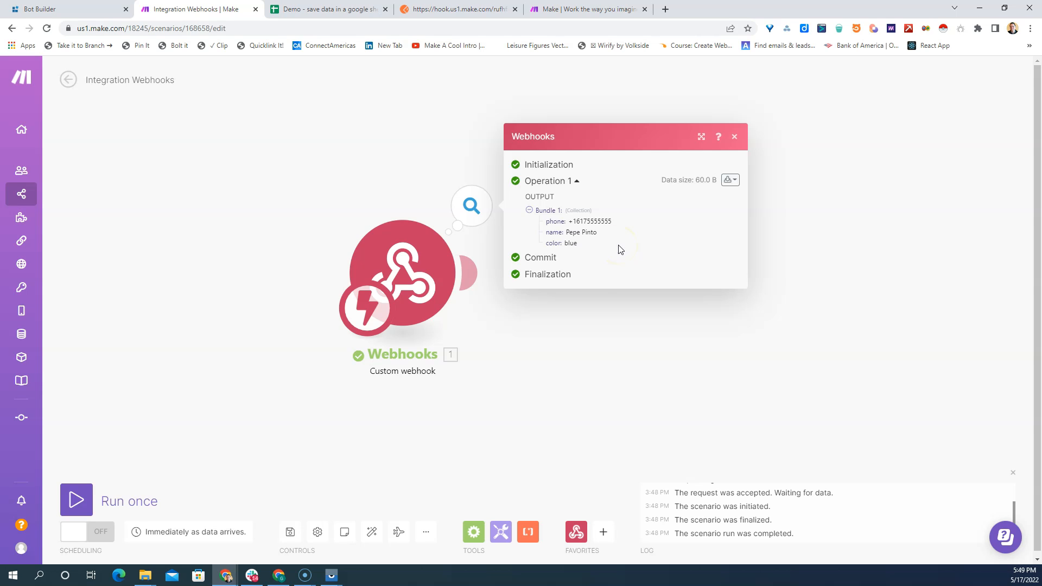
- Add a module after the Custom webhook, searching the app list for Google Sheets and choosing it
click(622, 302)
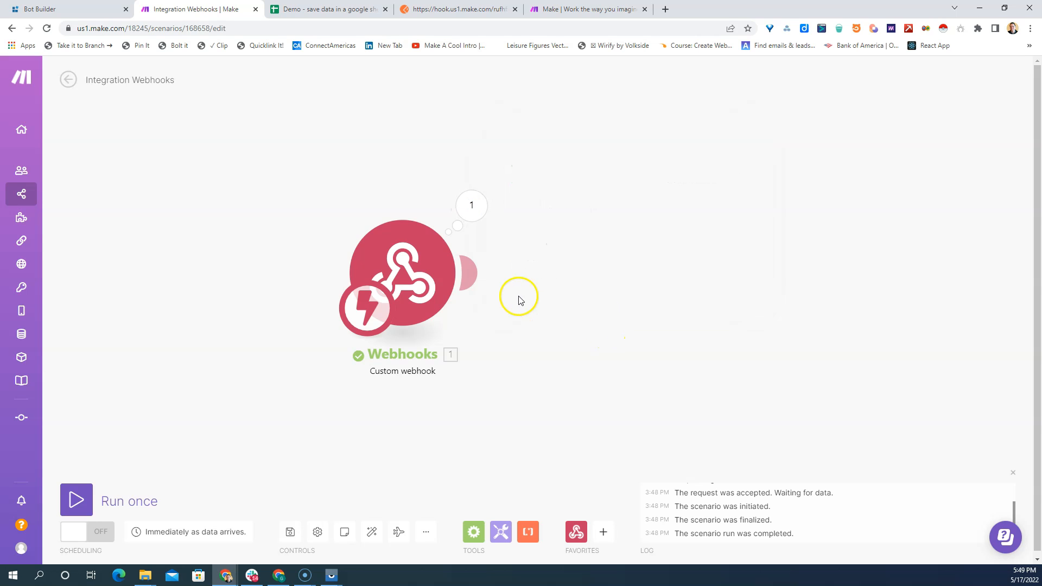
click(479, 281)
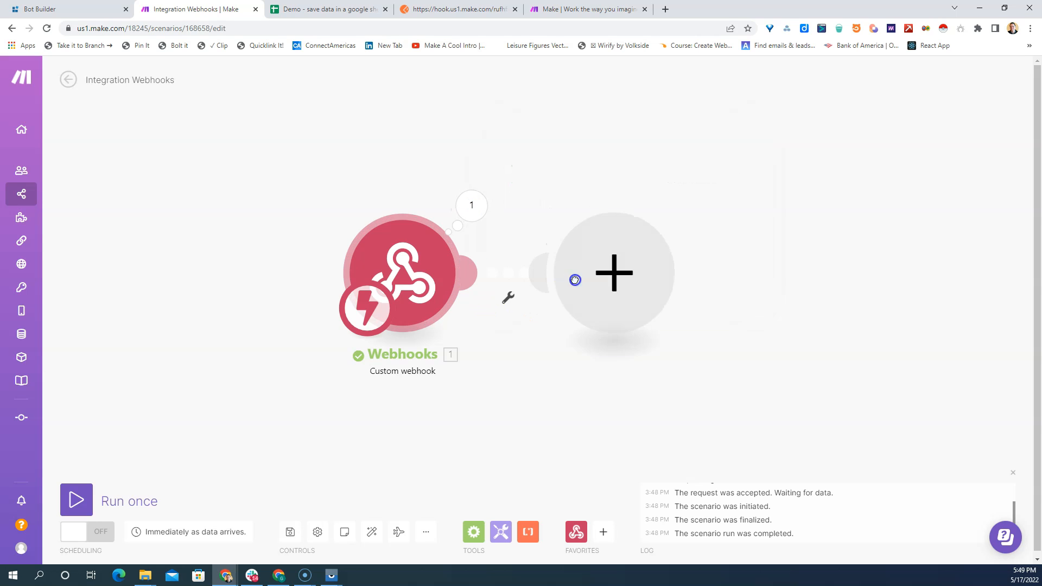
click(614, 279)
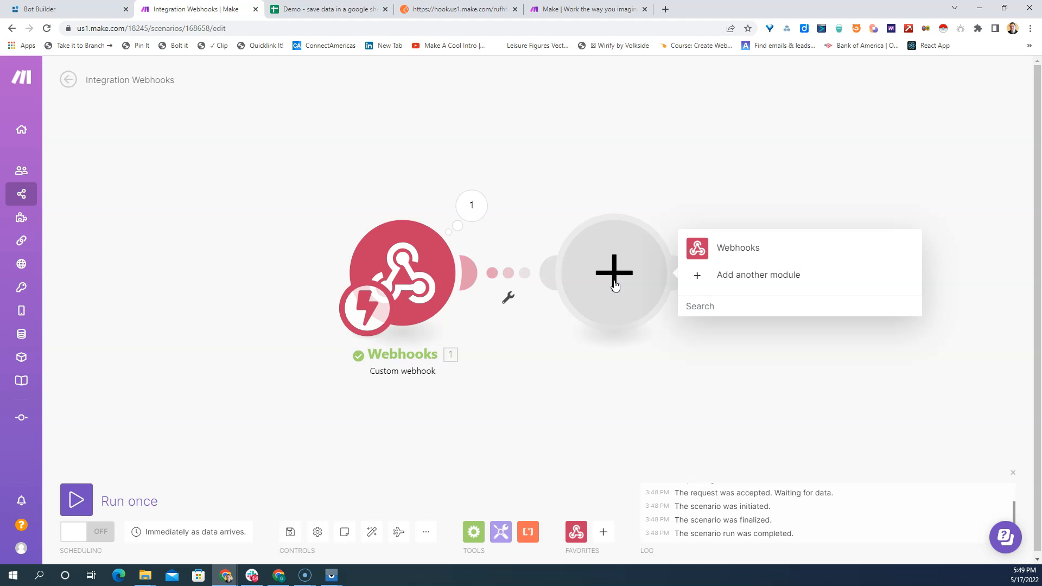
click(713, 278)
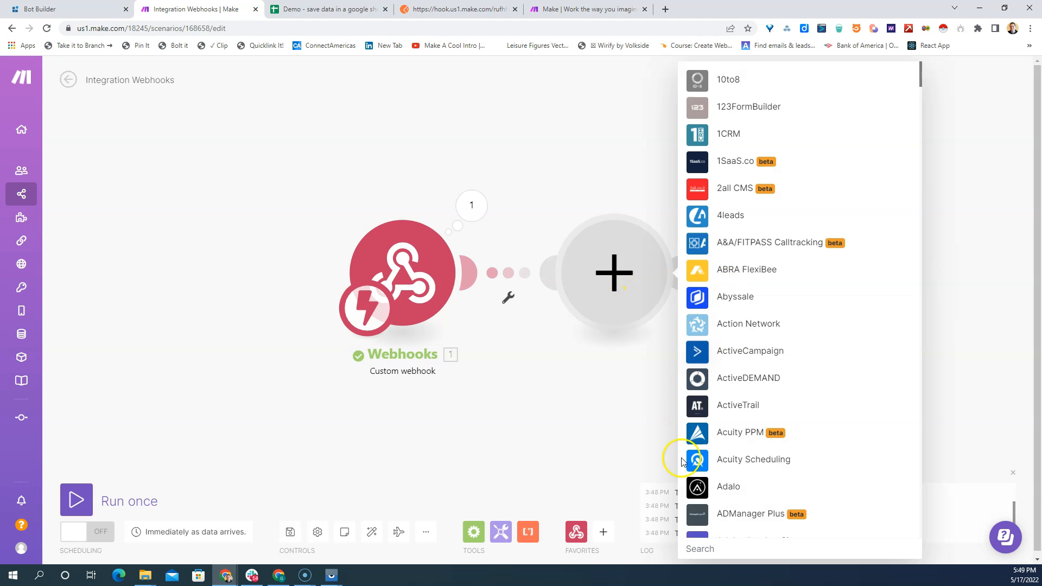
click(711, 549)
text(Googl)
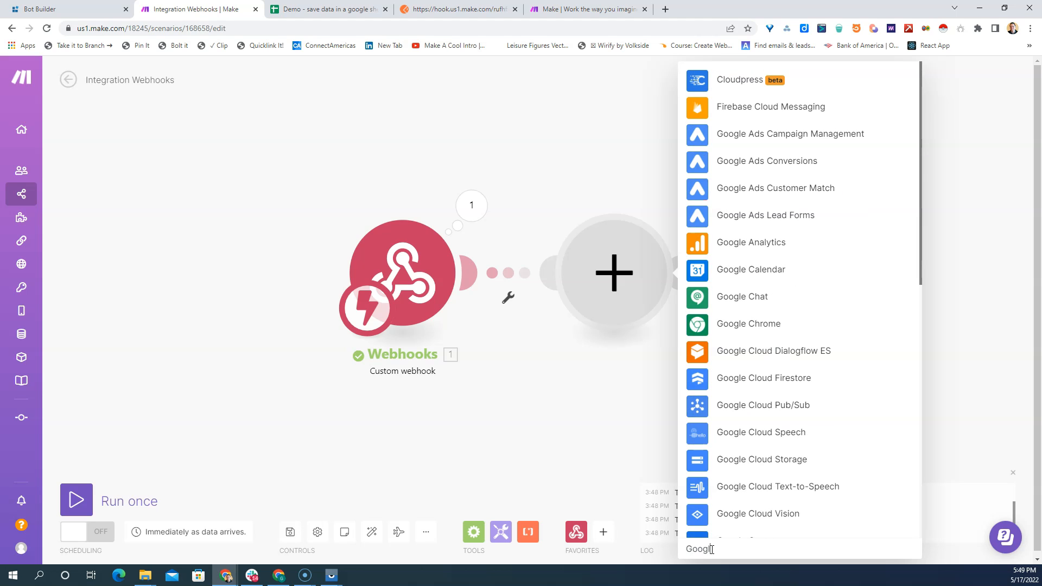
text(e shee)
click(753, 268)
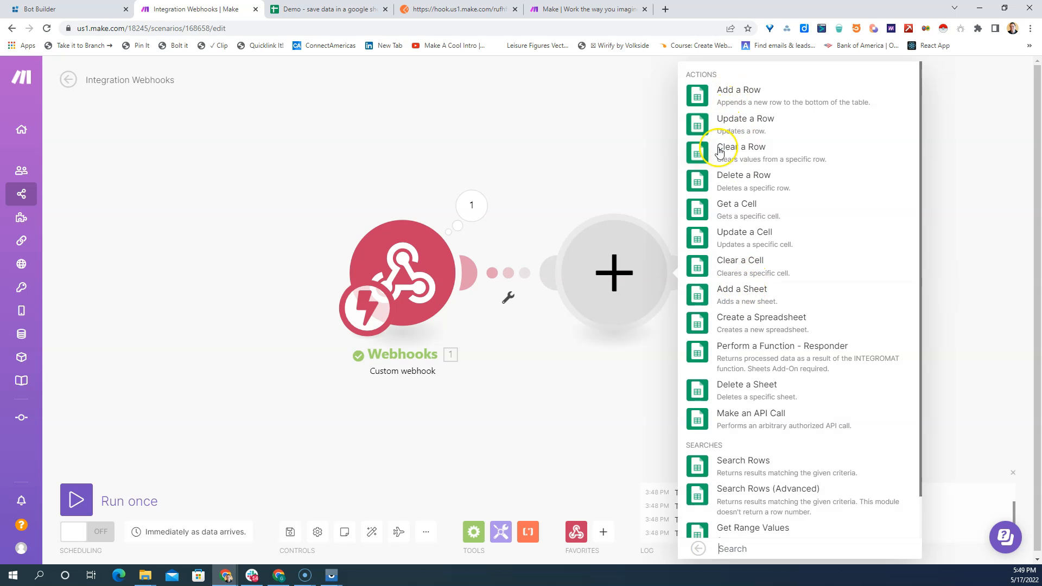
- Choose Add a Row as the action for the new Google Sheets module
scroll(770, 391, down, 1)
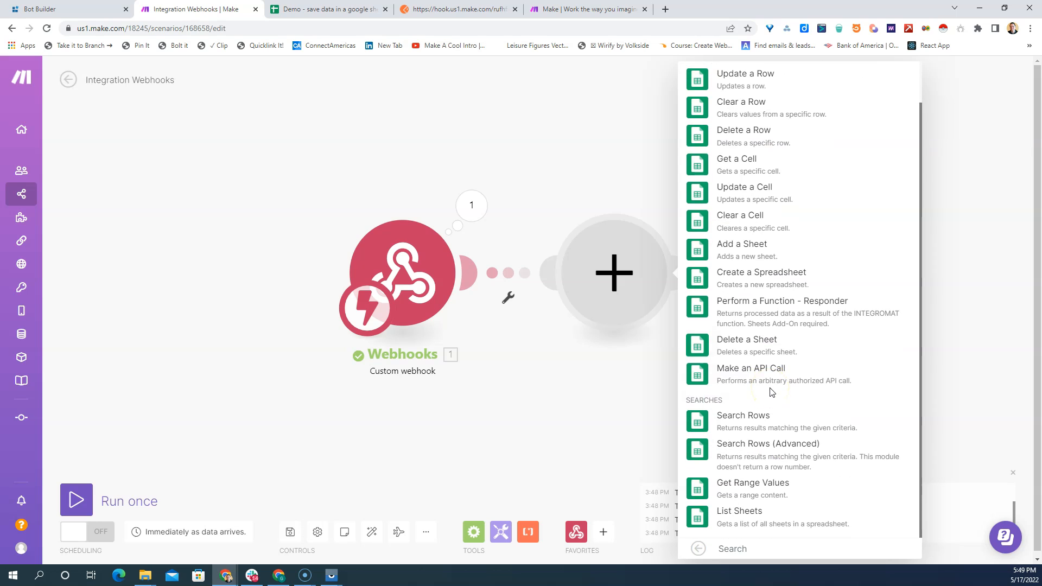
scroll(771, 392, up, 1)
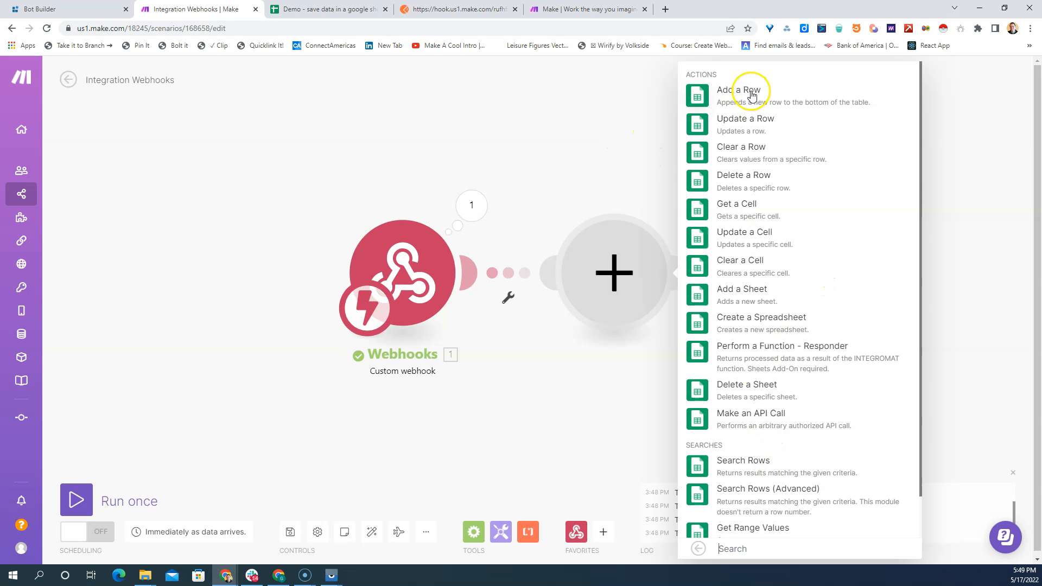
click(751, 96)
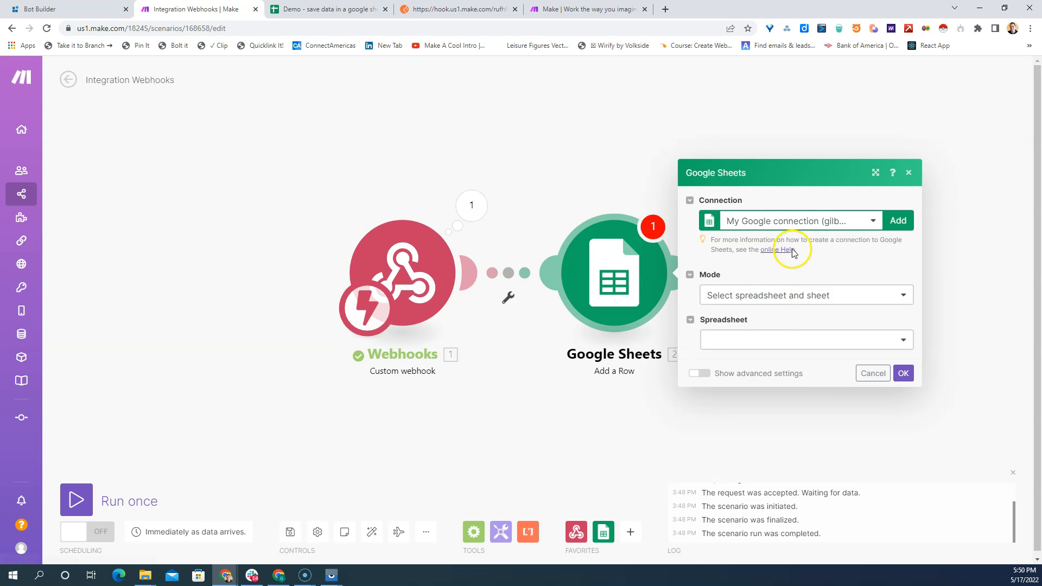
click(747, 221)
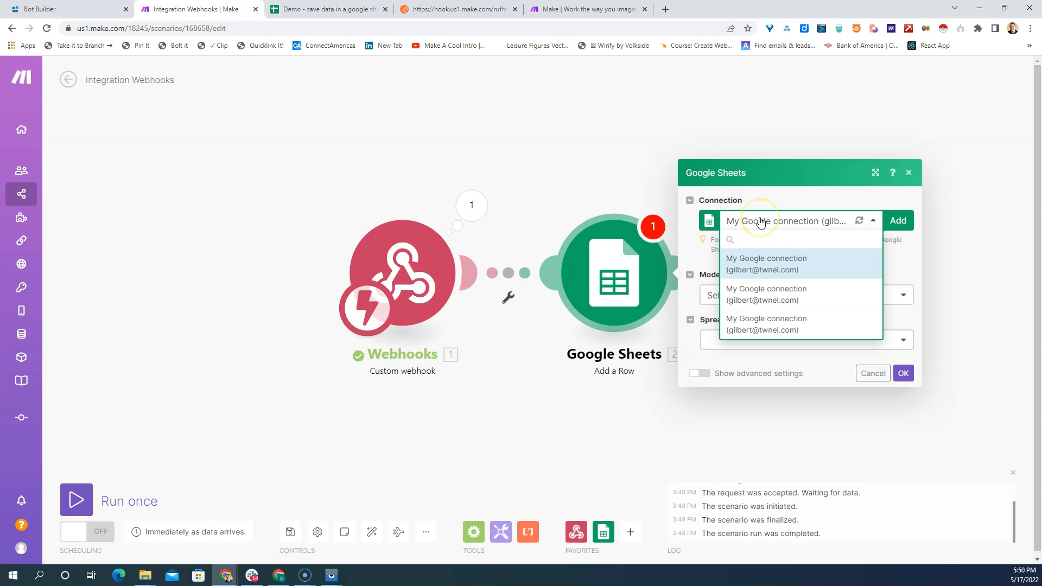
click(898, 220)
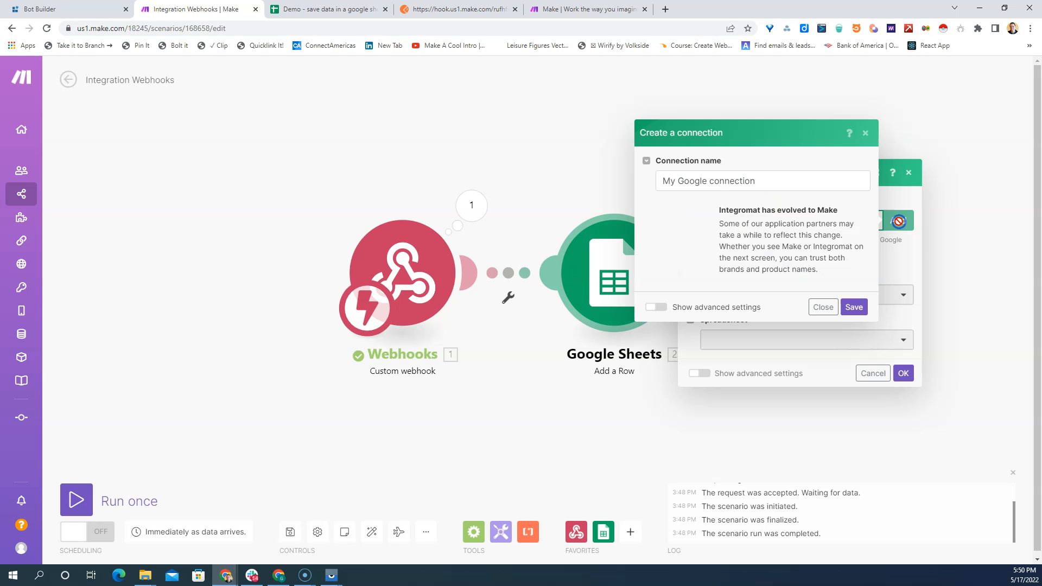
click(723, 182)
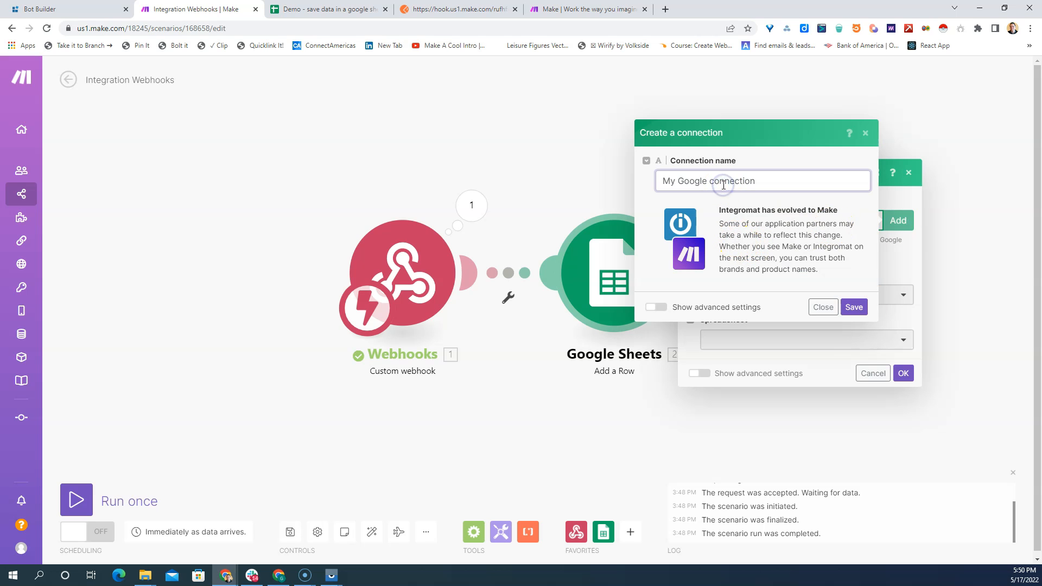
key(Return)
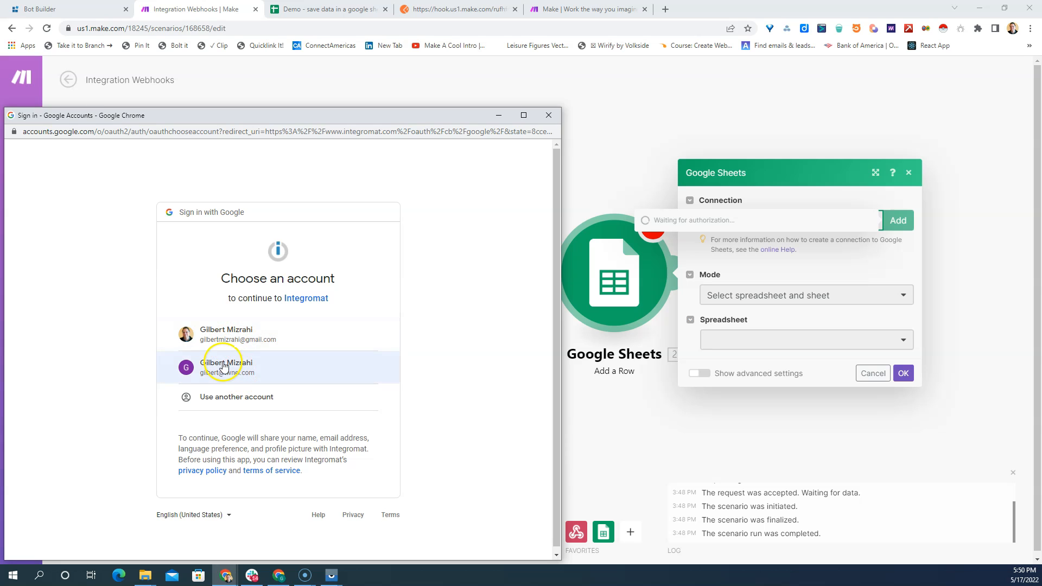
click(548, 116)
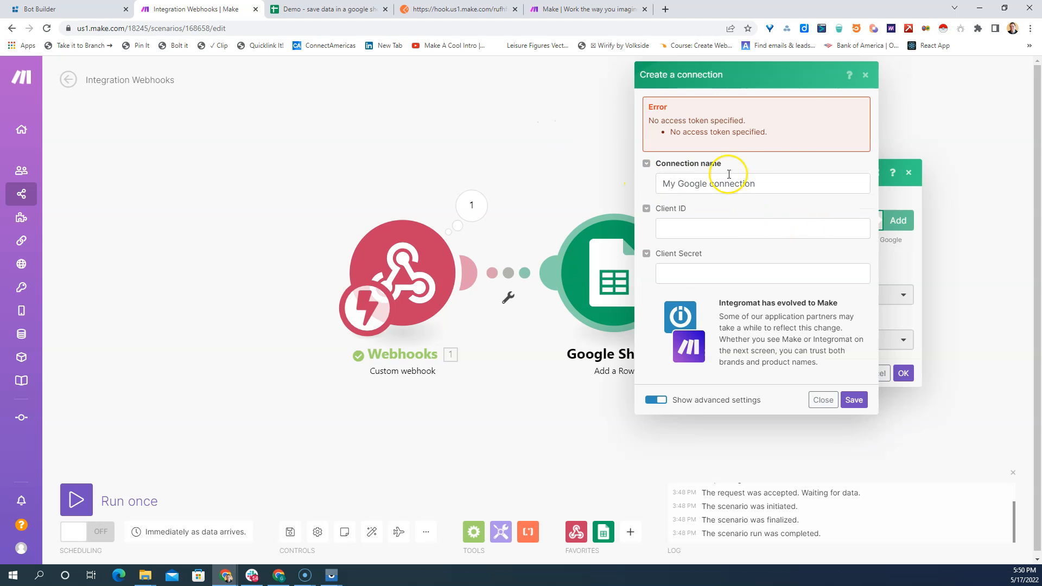
click(865, 75)
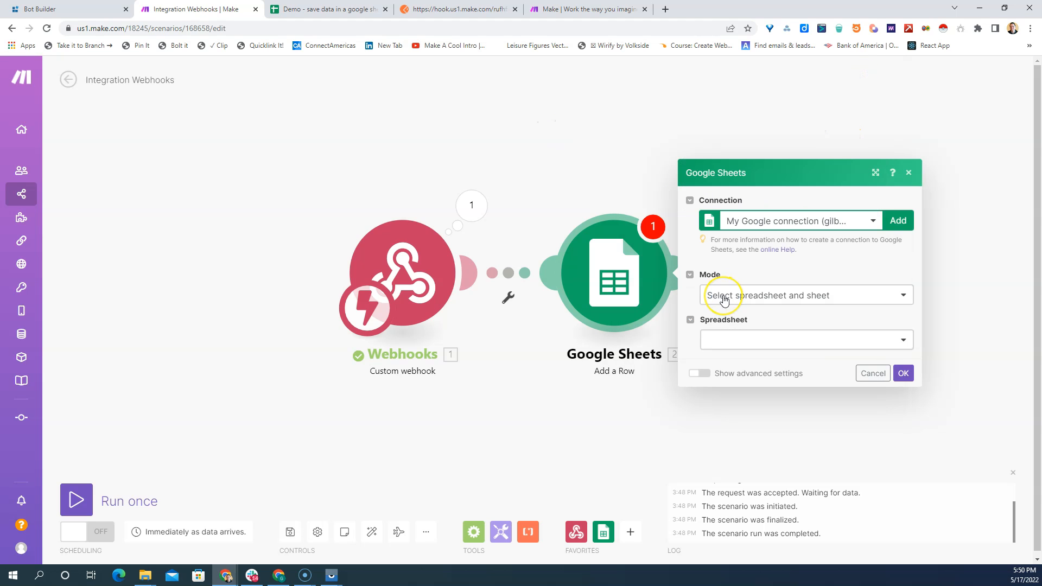
- Set the module's spreadsheet to "Demo - save data in a google sheet" and its sheet to Sheet1
click(738, 342)
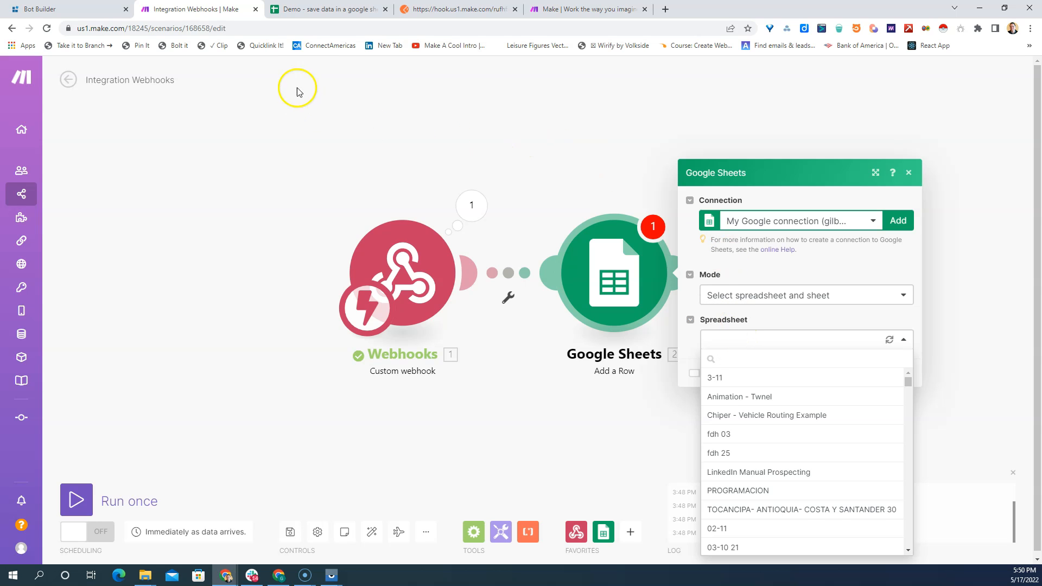
click(317, 10)
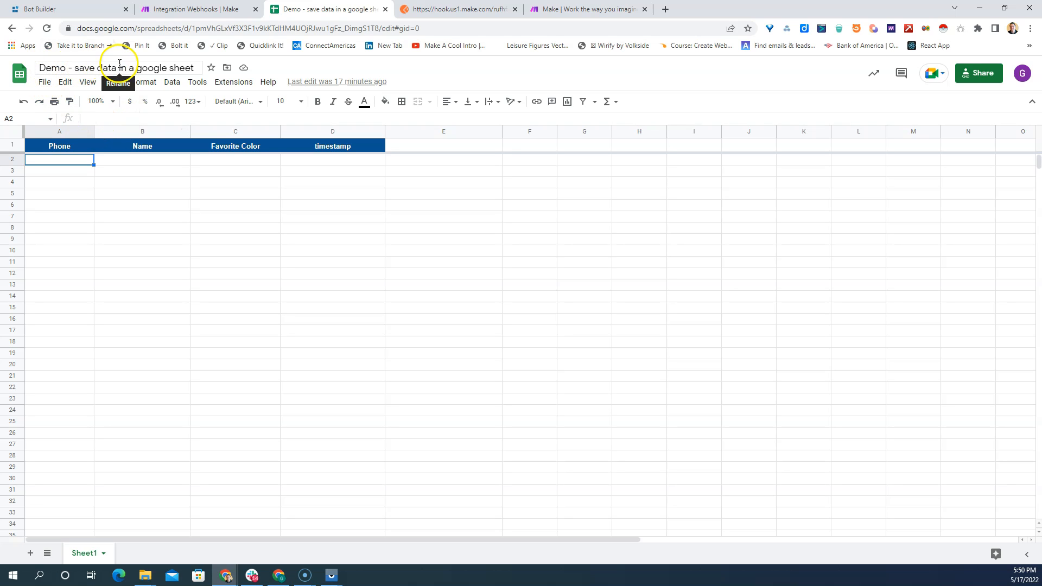
click(201, 9)
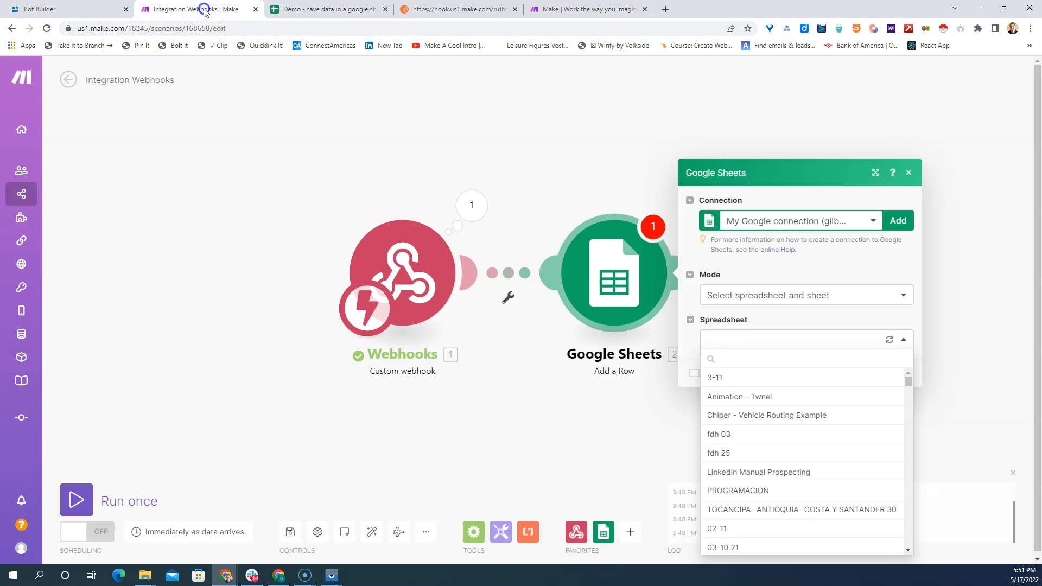
click(739, 340)
text(dem)
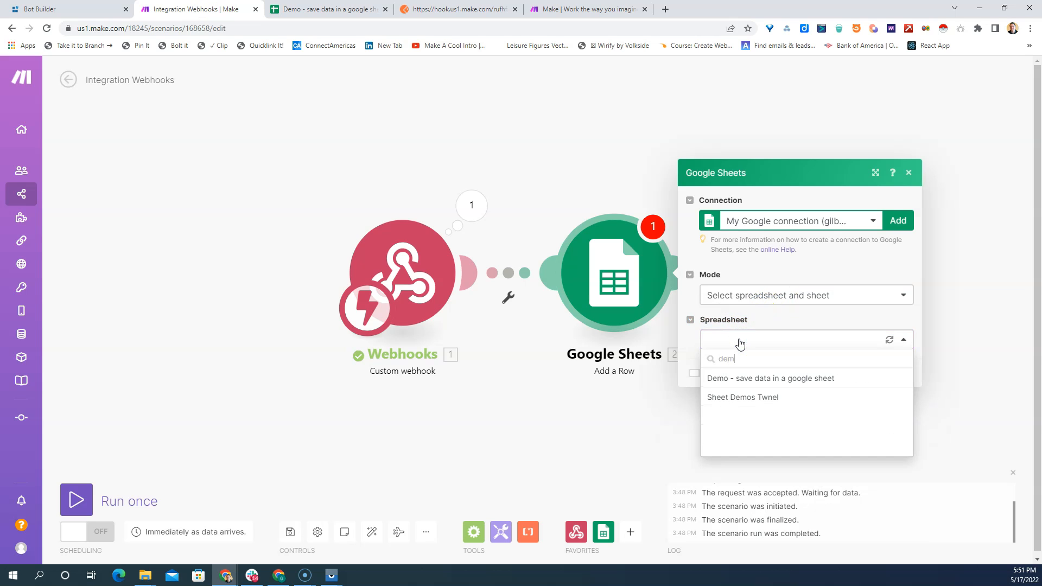
click(769, 380)
click(761, 377)
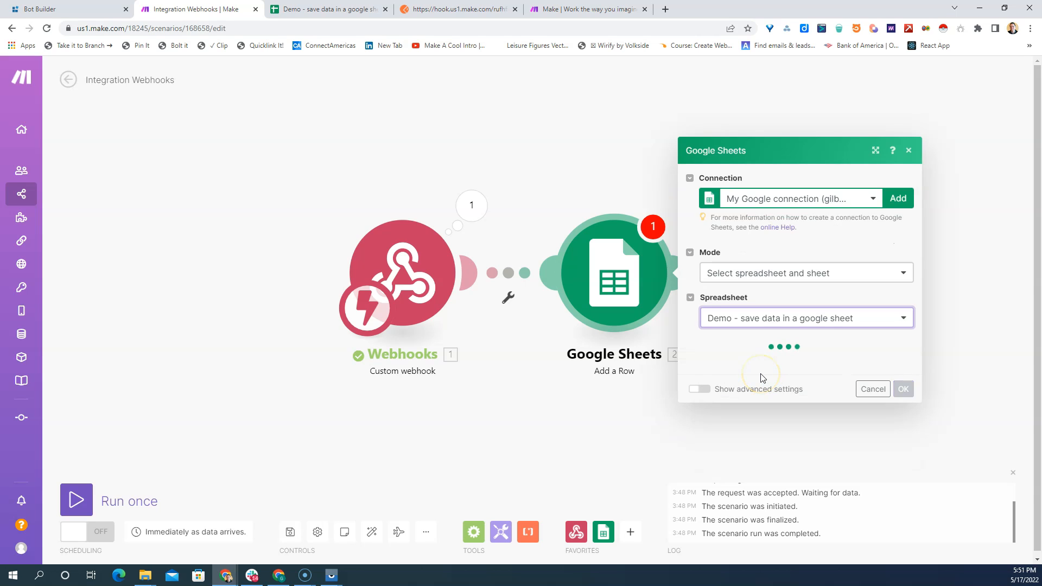
click(730, 366)
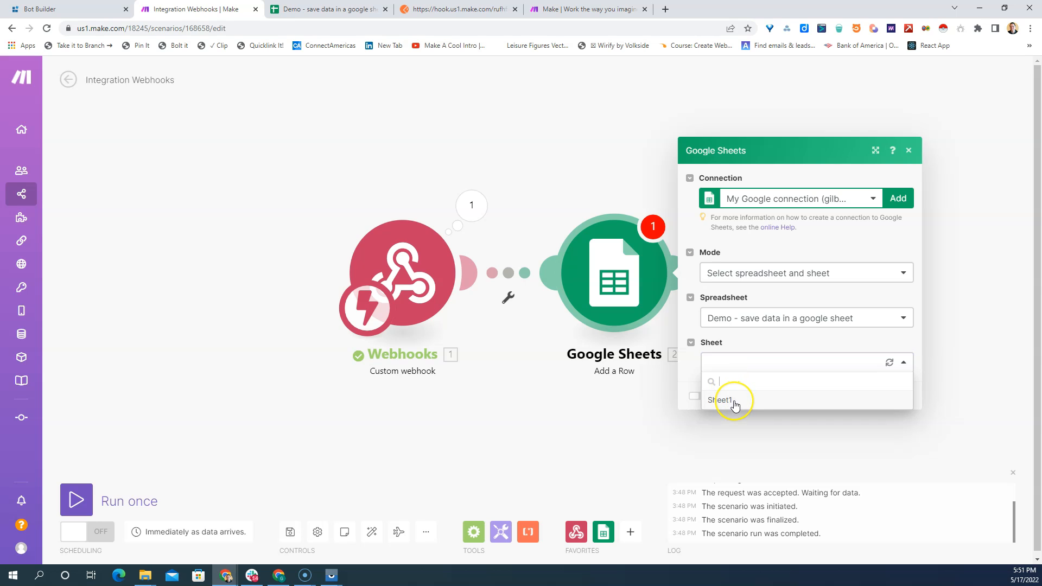
click(720, 400)
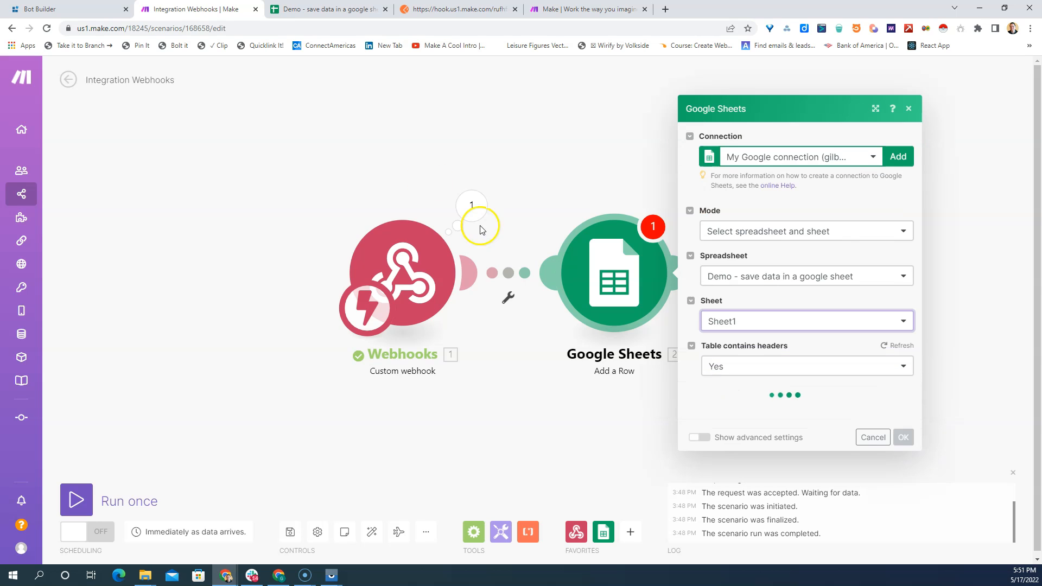
- Check the sheet's name in the Google spreadsheet, and back in Make set Table contains headers to Yes
click(313, 12)
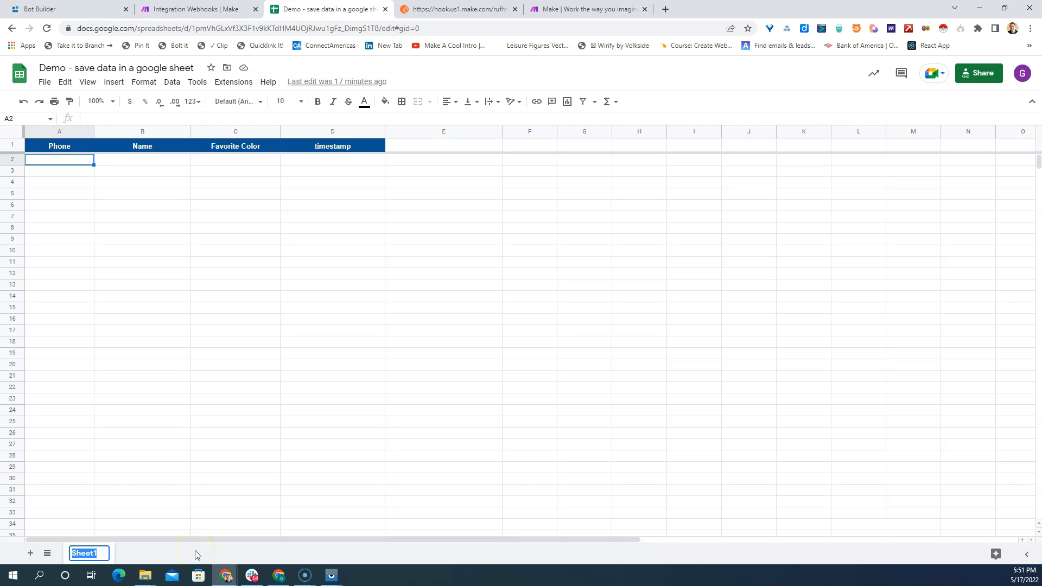
click(204, 9)
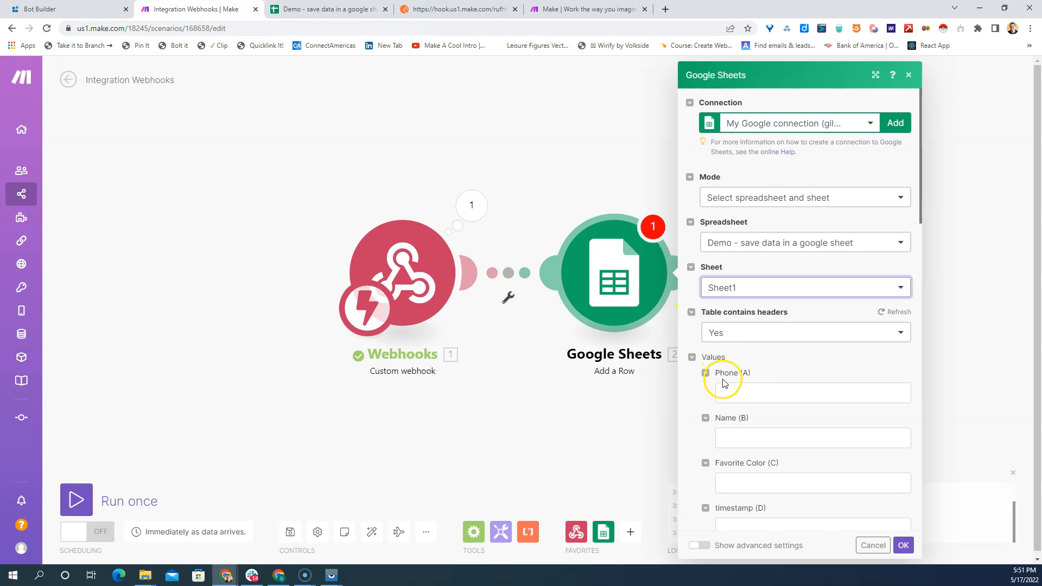
scroll(759, 381, down, 1)
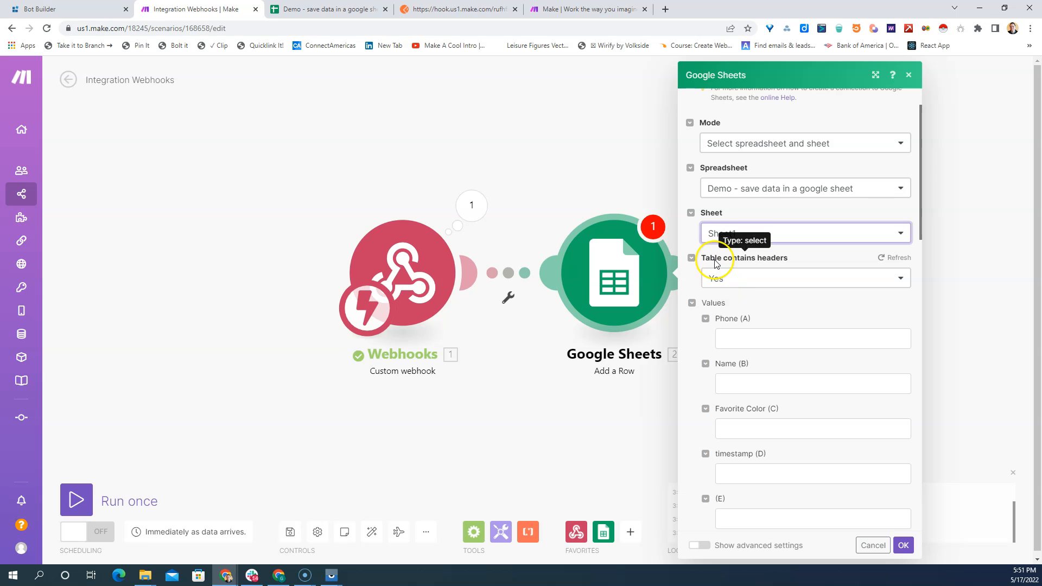
click(749, 288)
click(723, 315)
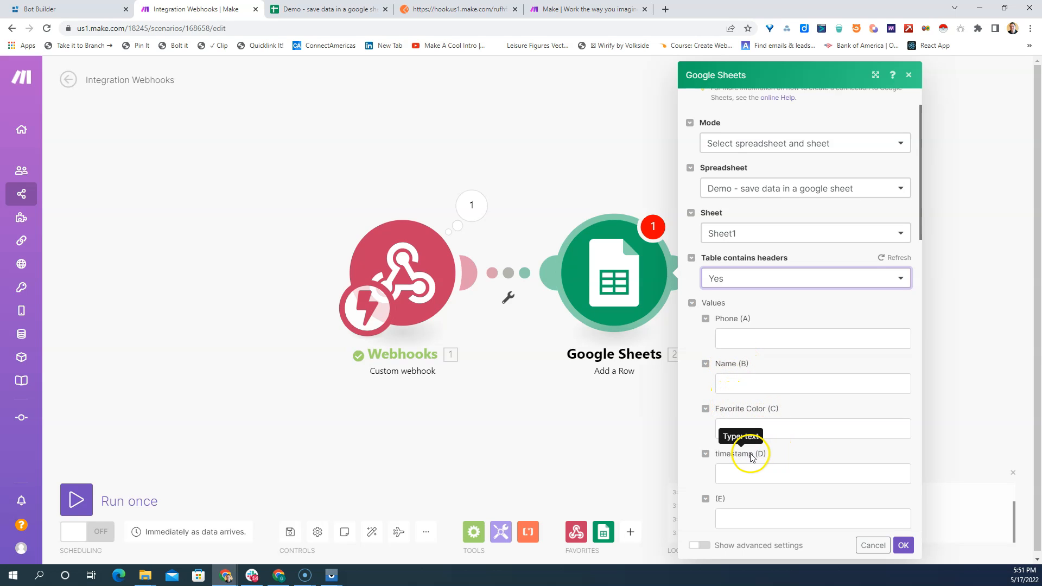
- Map the webhook's phone, name and color items to the Phone (A), Name (B) and Favorite Color (C) values
scroll(757, 472, down, 2)
scroll(757, 472, down, 3)
scroll(757, 472, up, 4)
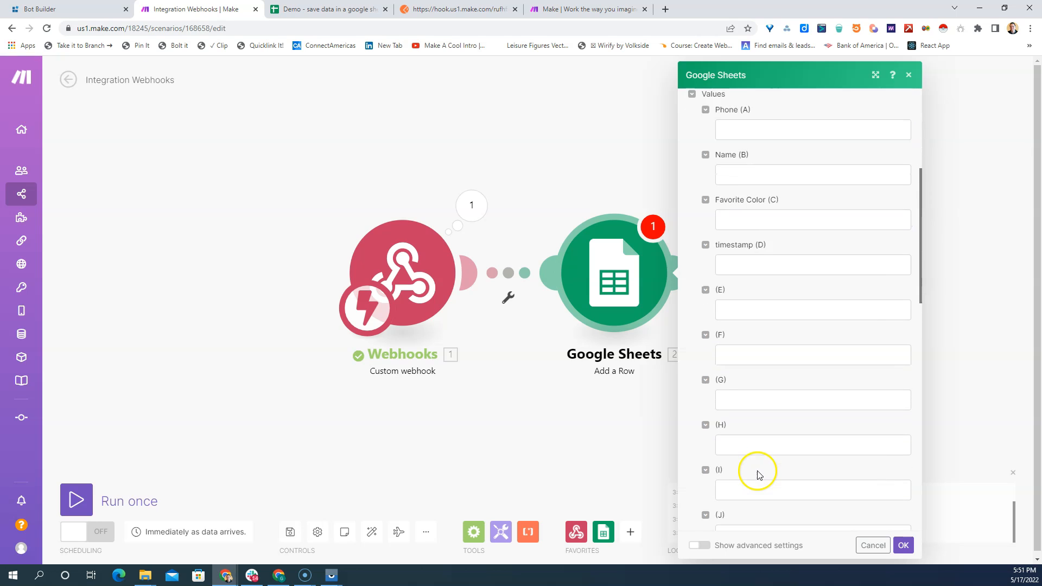
scroll(756, 440, up, 1)
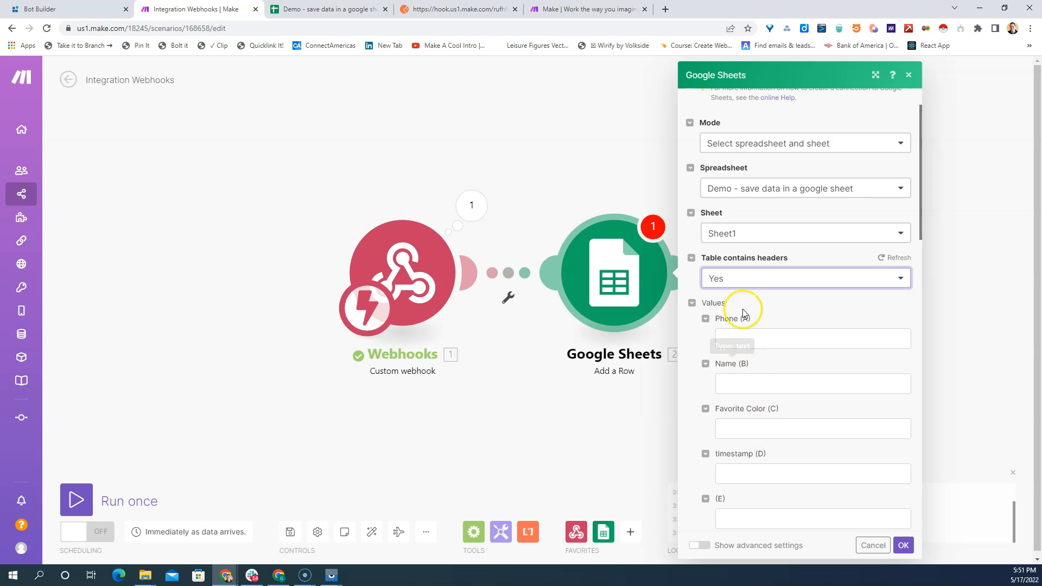
click(731, 341)
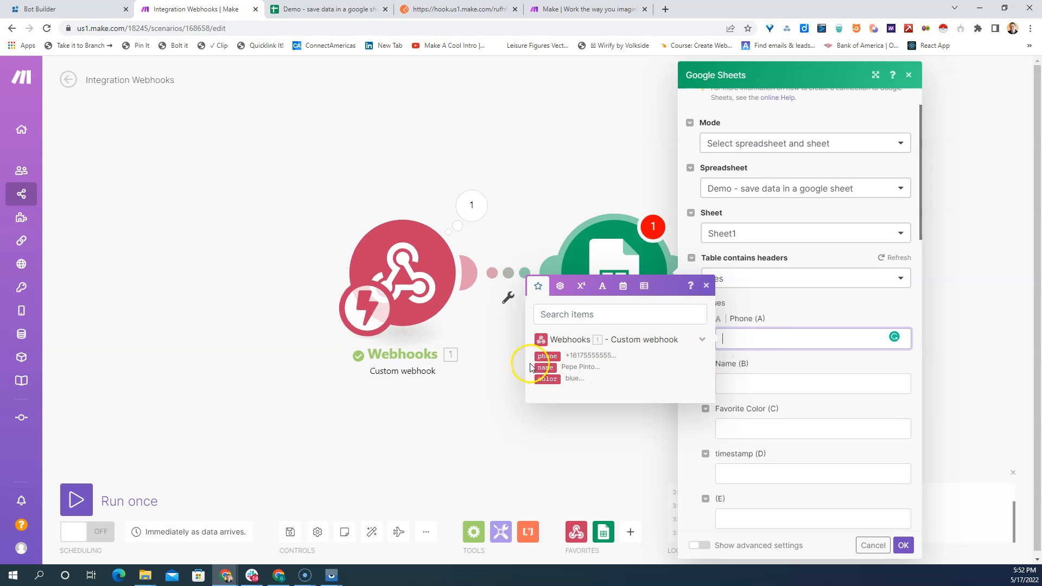
drag(550, 356, 741, 334)
click(726, 384)
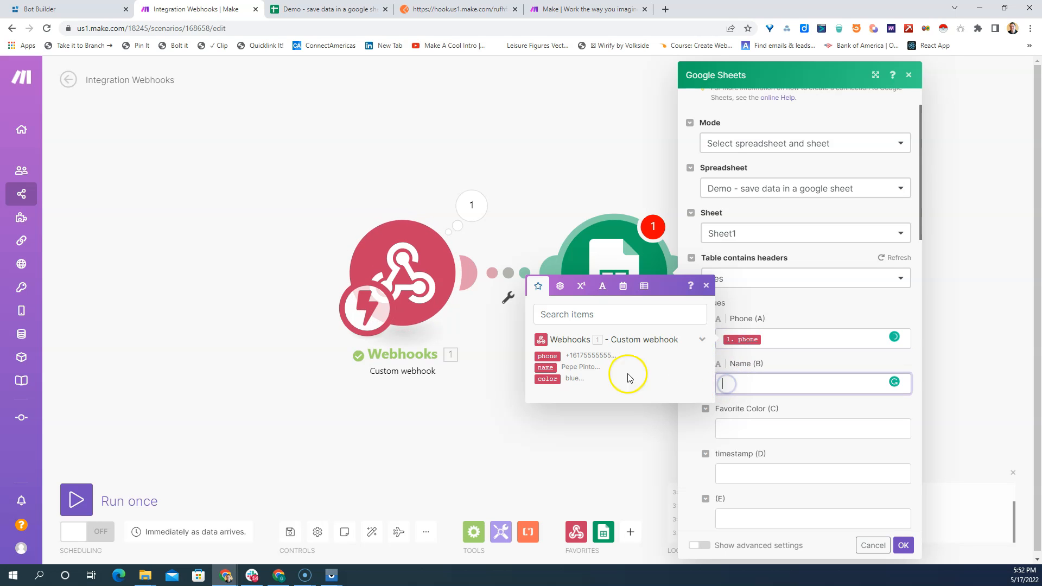
drag(544, 368, 757, 383)
click(735, 428)
drag(548, 377, 737, 424)
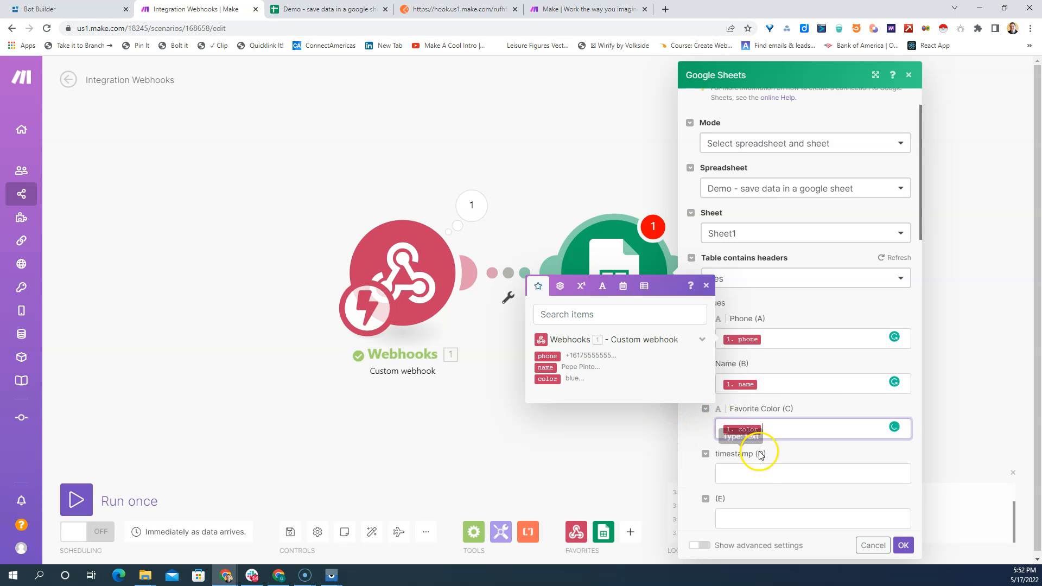
- Look through the function categories, map the date variable now to the timestamp (D) value, and save the Google Sheets module
click(738, 479)
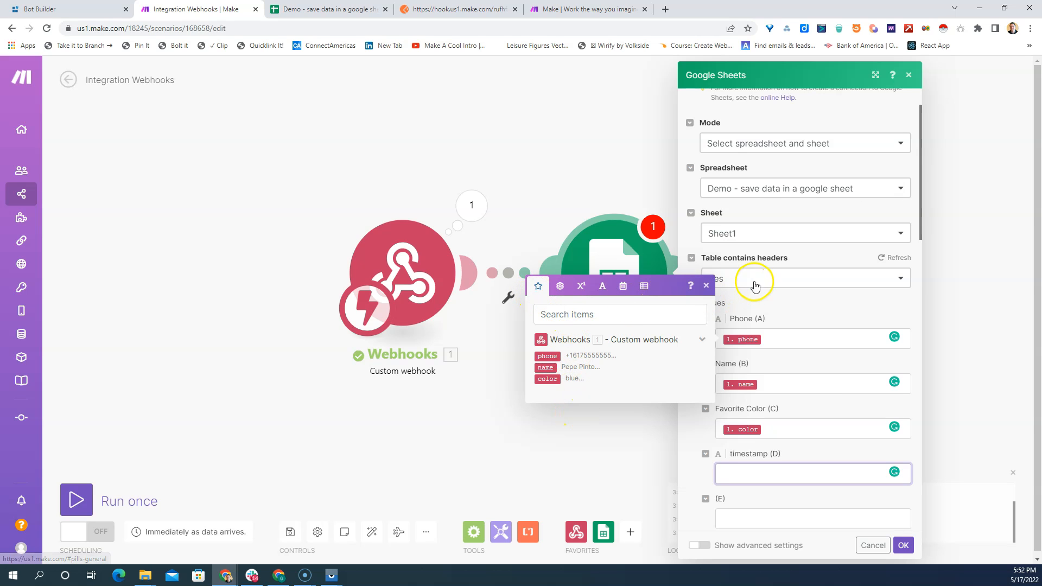
click(559, 292)
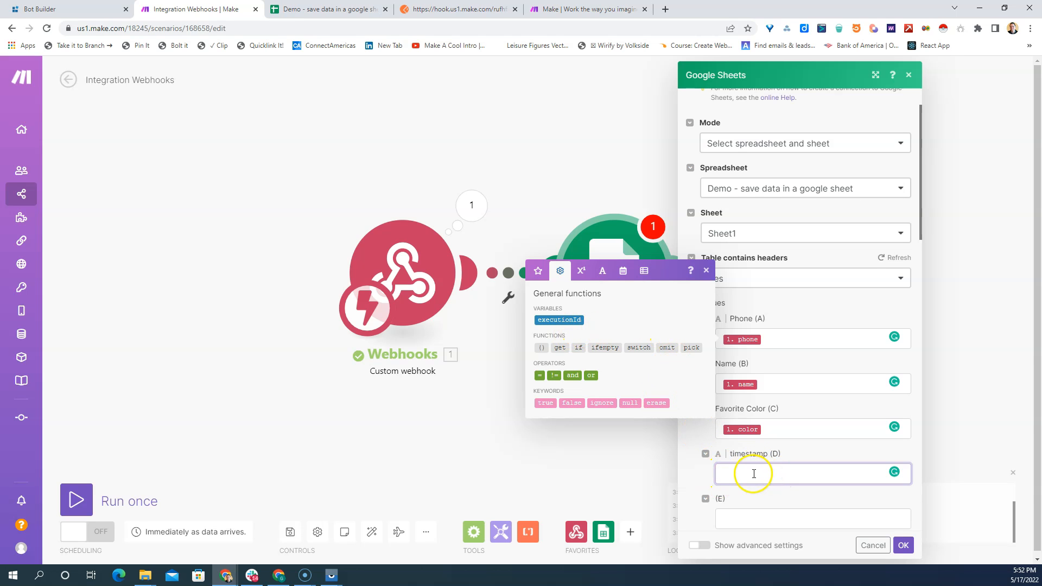
click(583, 273)
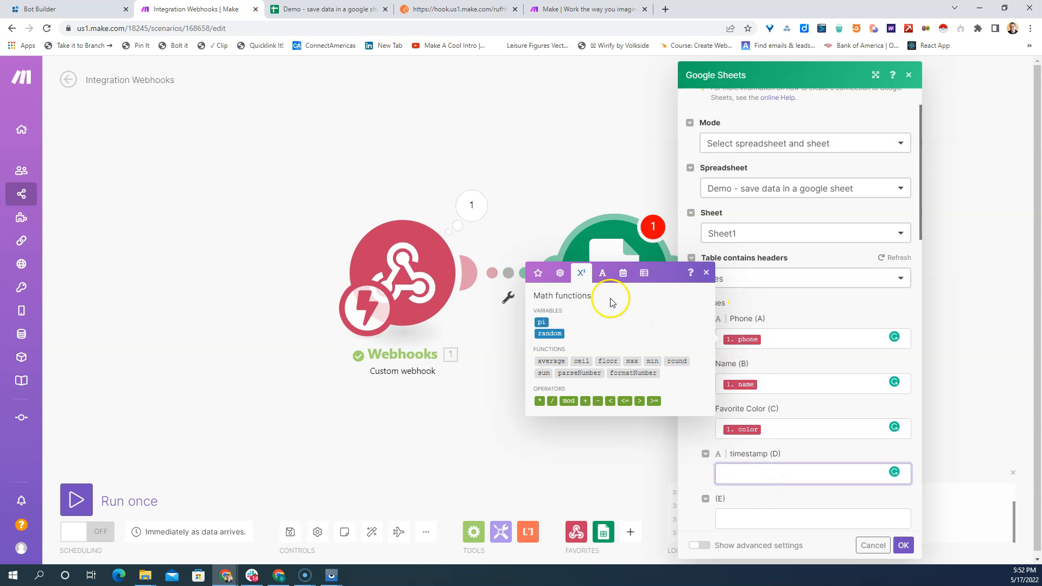
click(603, 273)
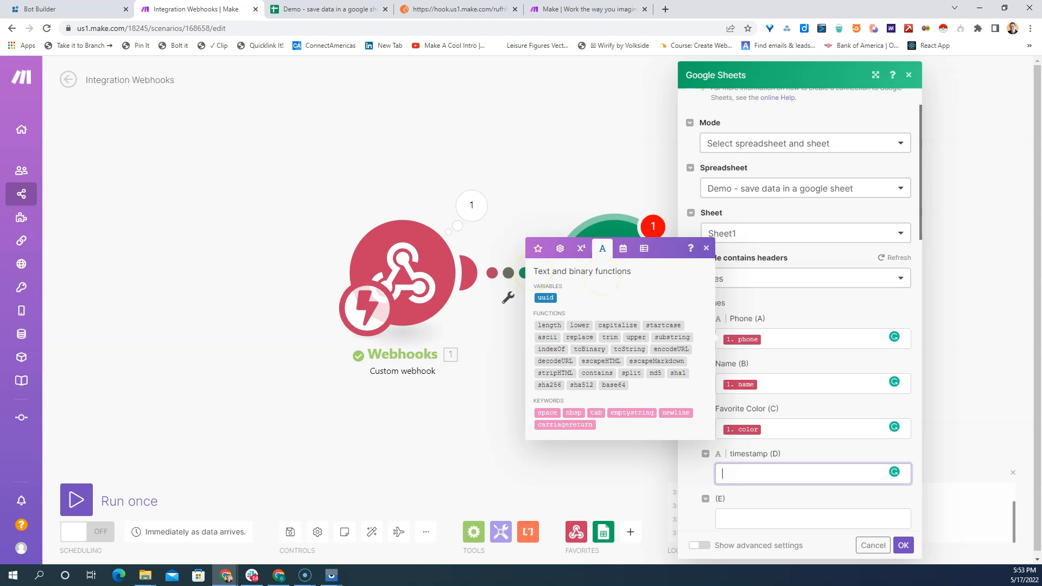
mouse_move(636, 324)
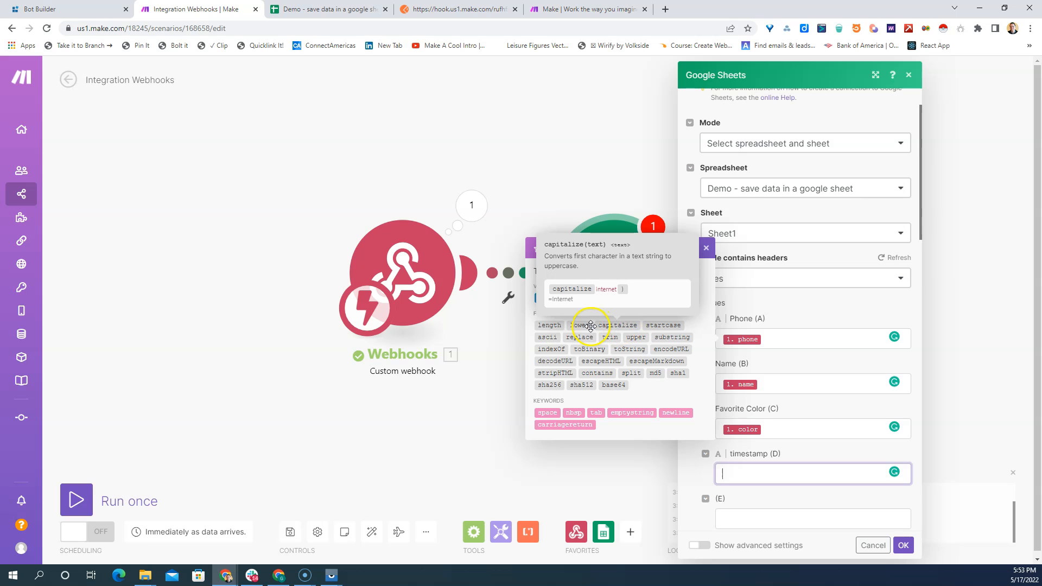
mouse_move(553, 324)
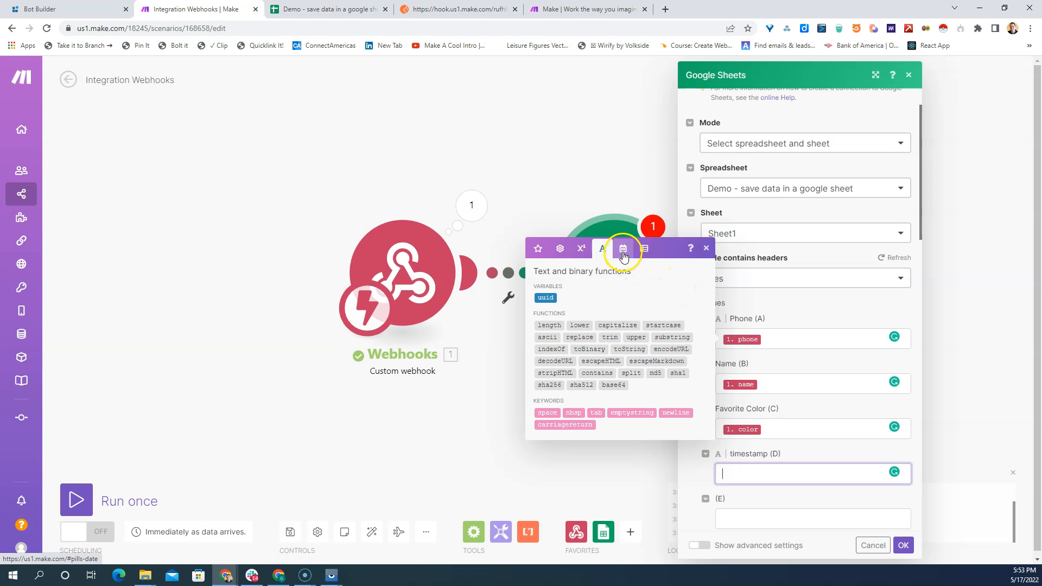
click(623, 249)
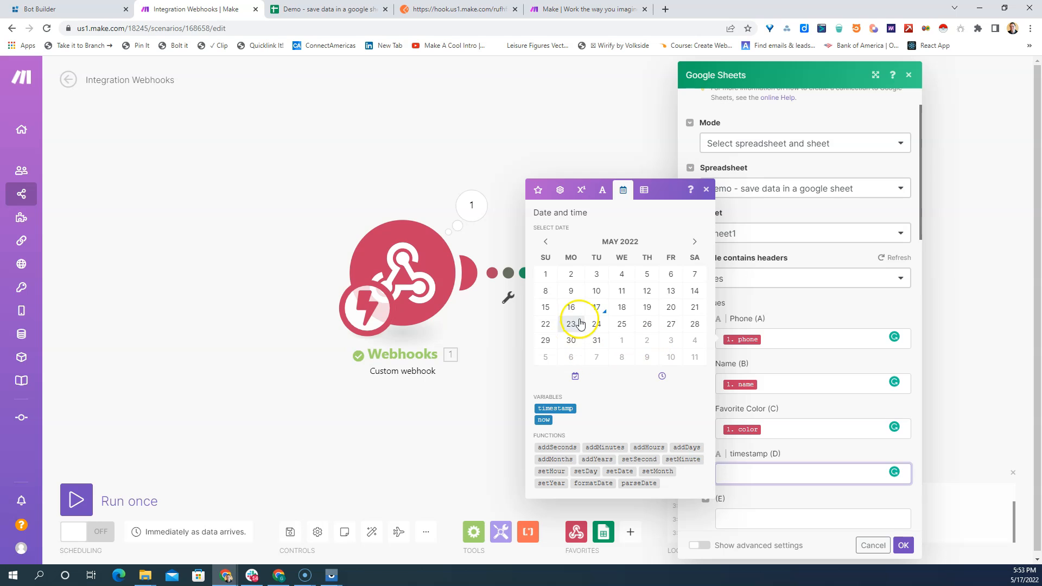
click(645, 190)
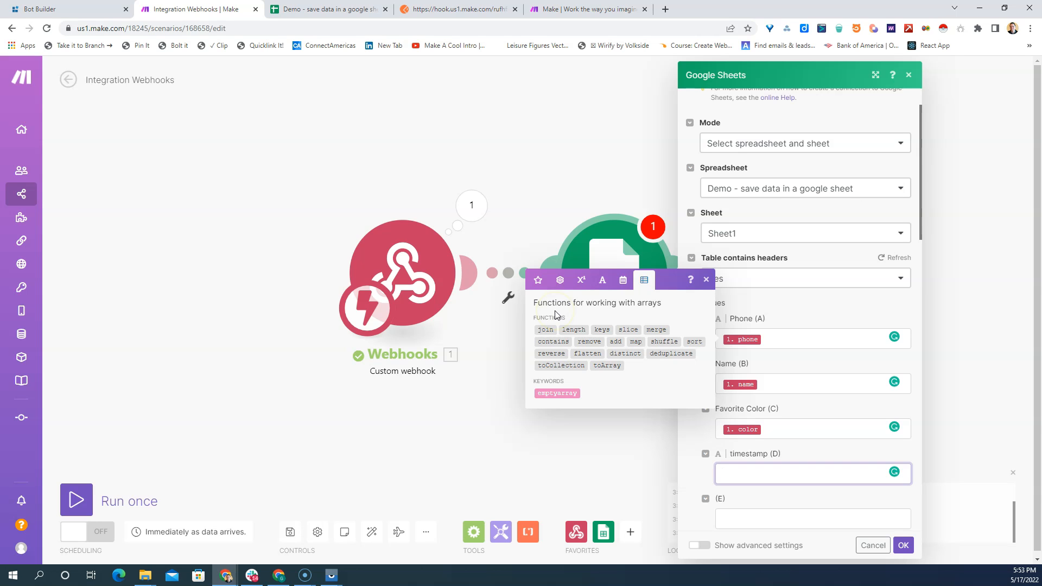
click(623, 280)
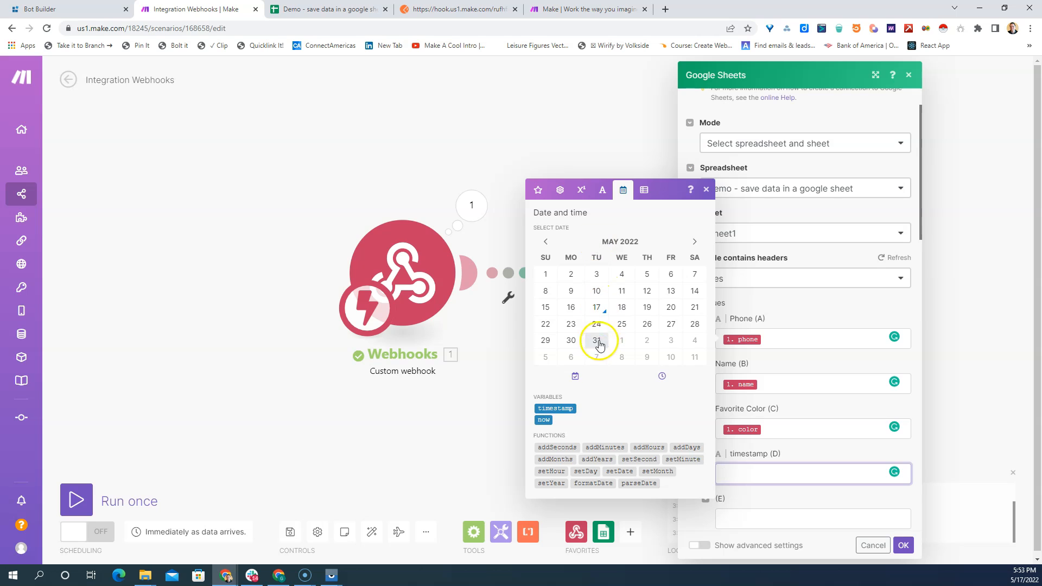
drag(537, 420, 763, 473)
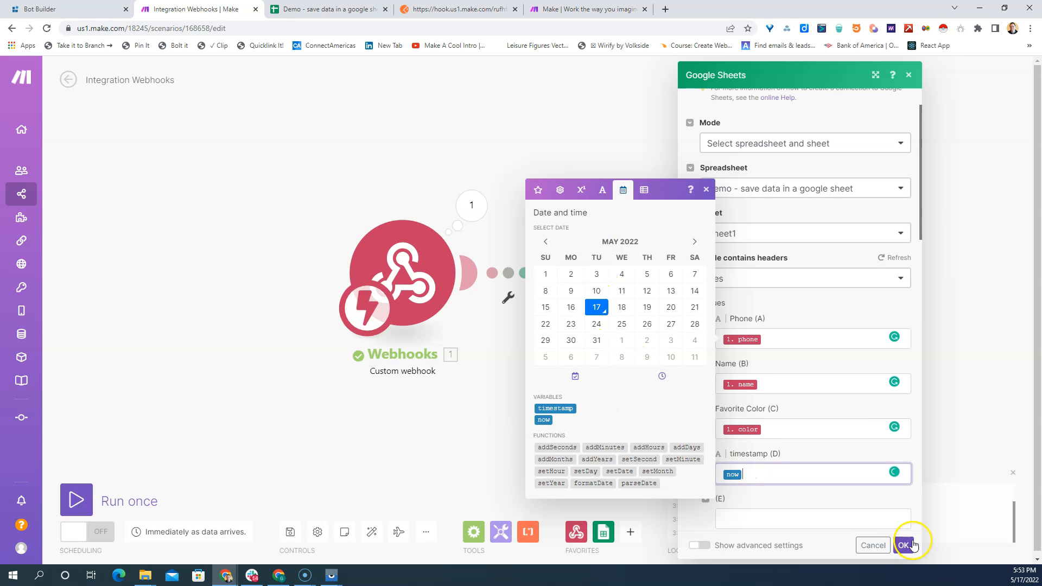
click(903, 547)
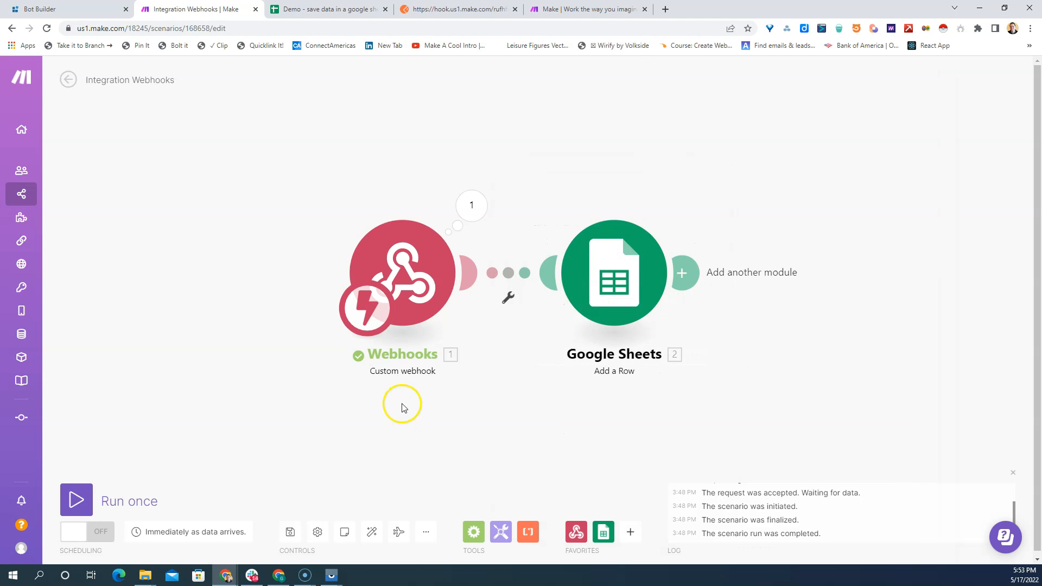
- Run the scenario once, send the test POST request from Postman, and return to the scenario in Make
click(77, 500)
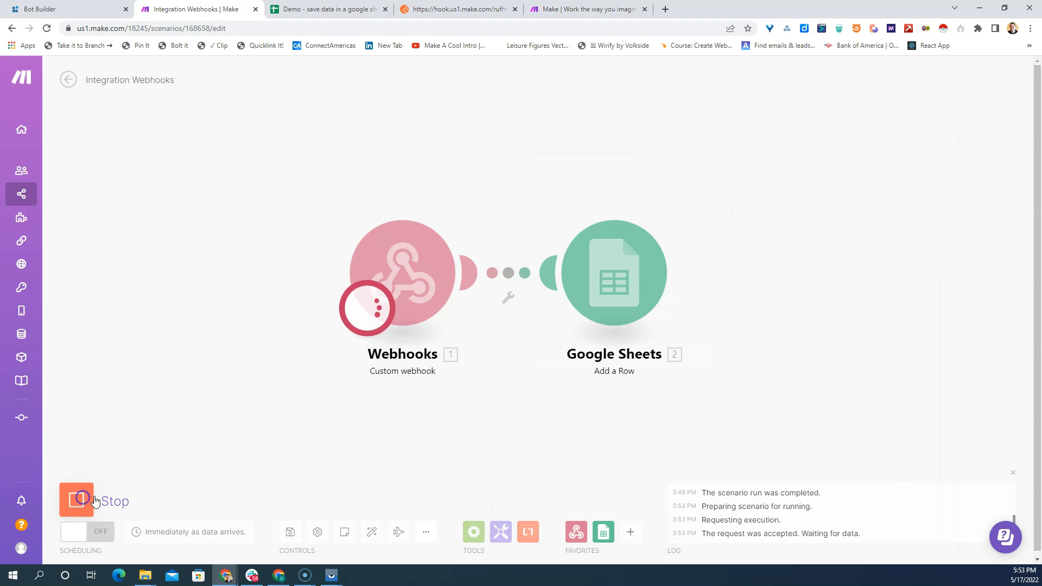
click(459, 9)
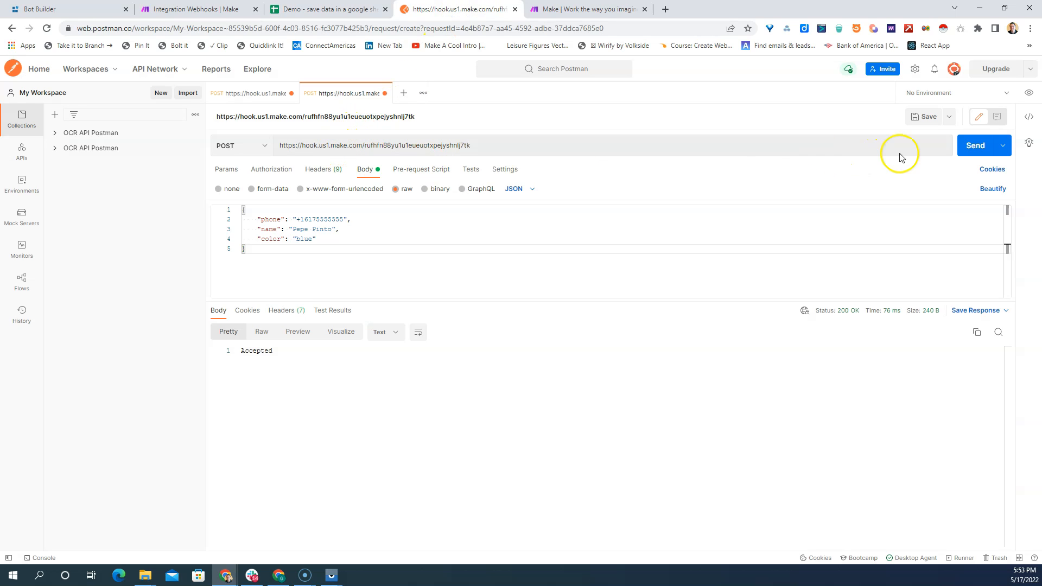
click(968, 150)
click(237, 10)
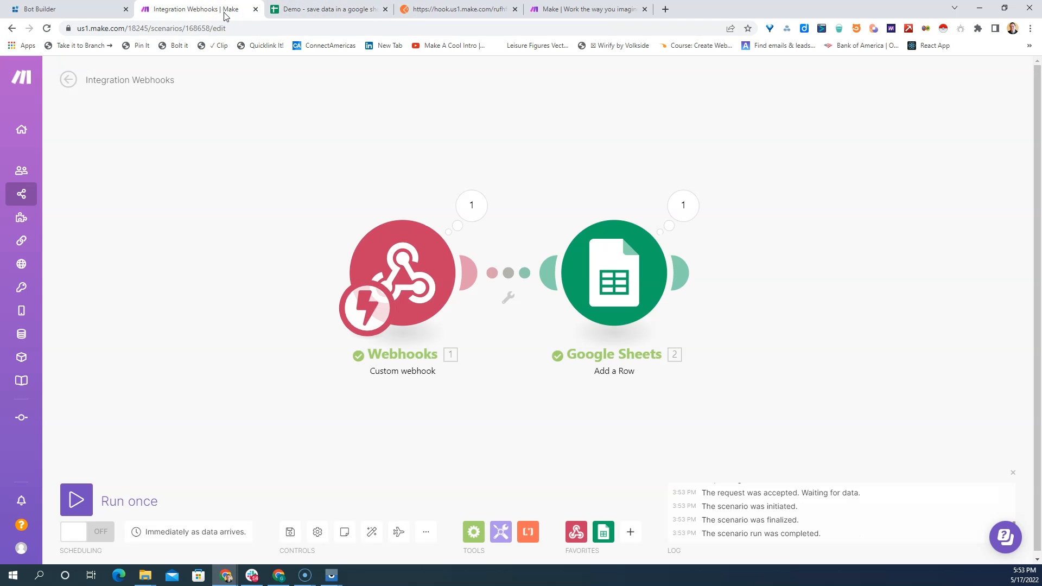
- In the Google spreadsheet, remove bold from A2:D2 and set its fill to white and its text color to black
click(317, 10)
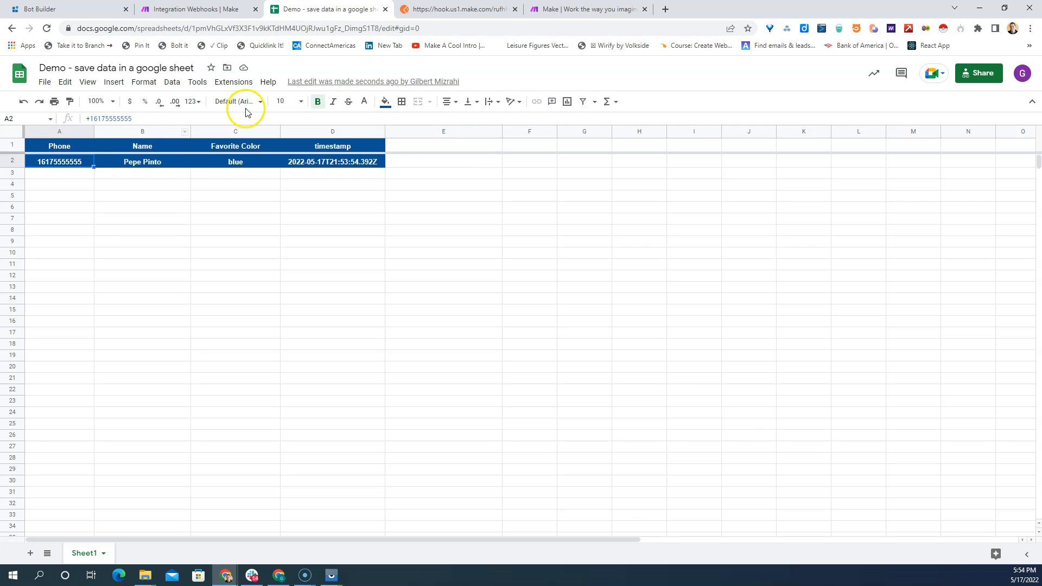
click(319, 102)
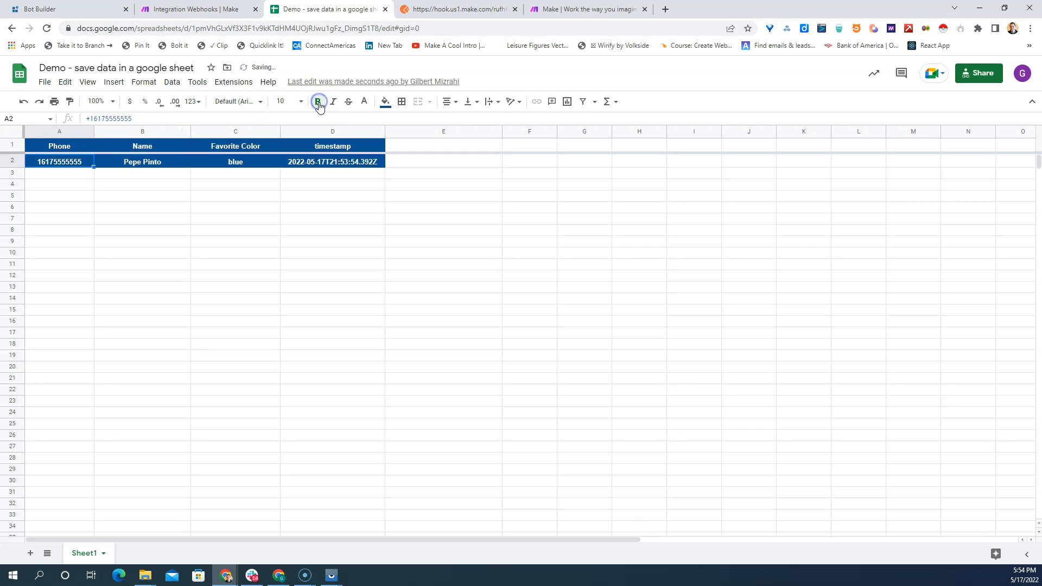
shift+click(359, 164)
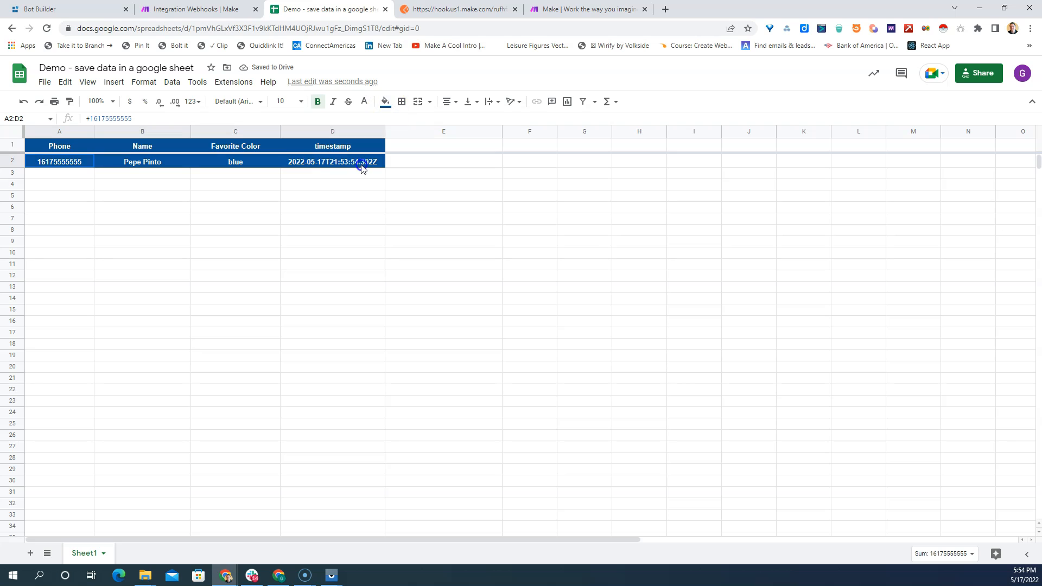
click(318, 107)
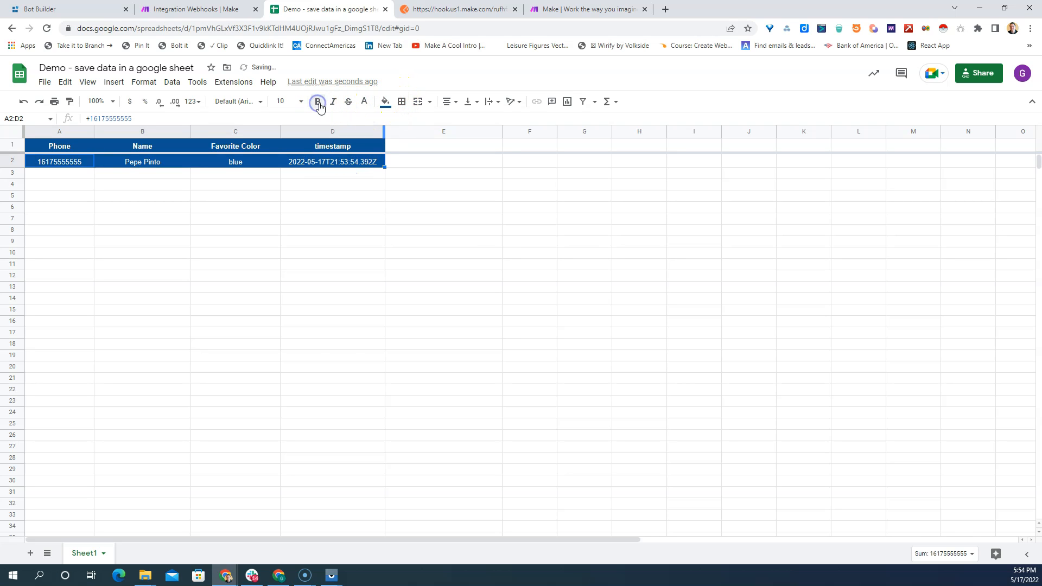
click(386, 102)
click(400, 135)
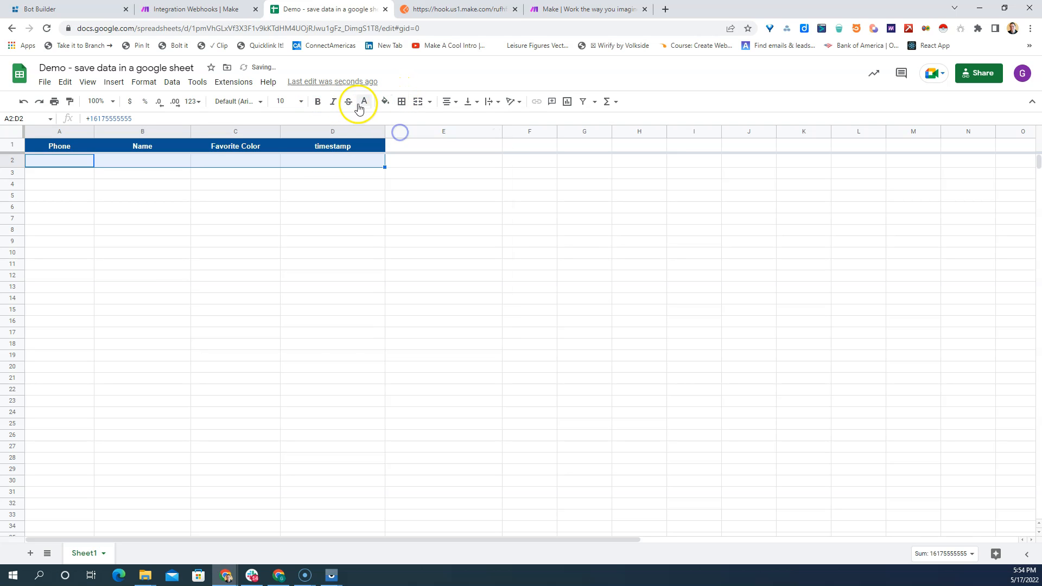
click(359, 104)
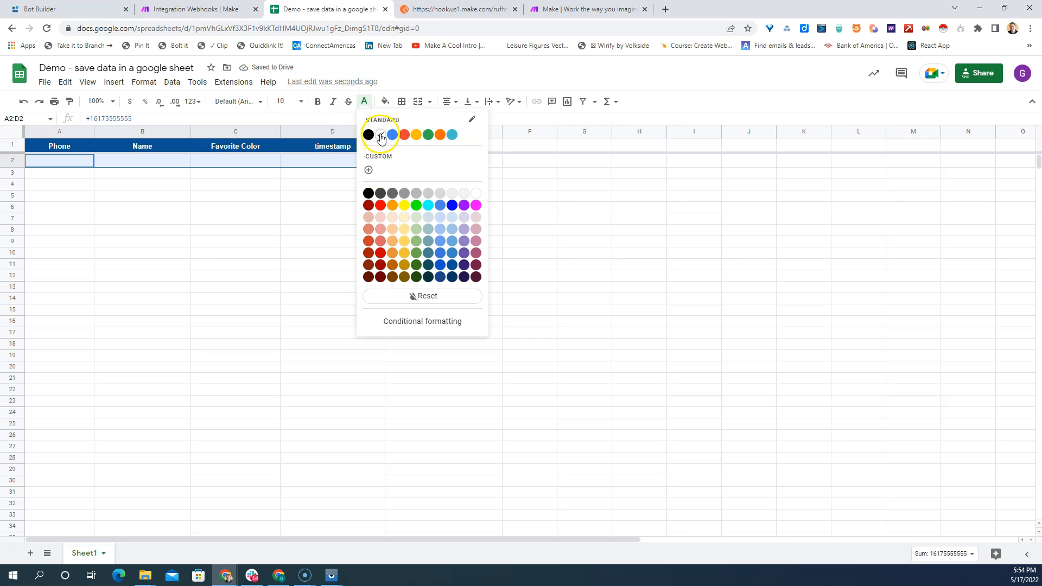
click(369, 135)
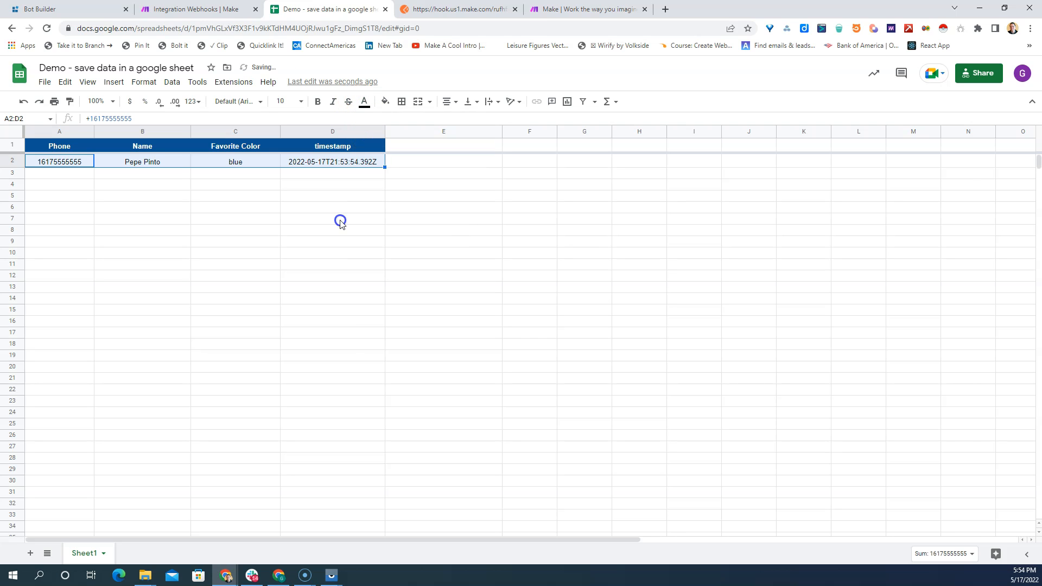
click(340, 222)
- Review the scenario in Make and the response body of the webhook request in Postman
click(205, 9)
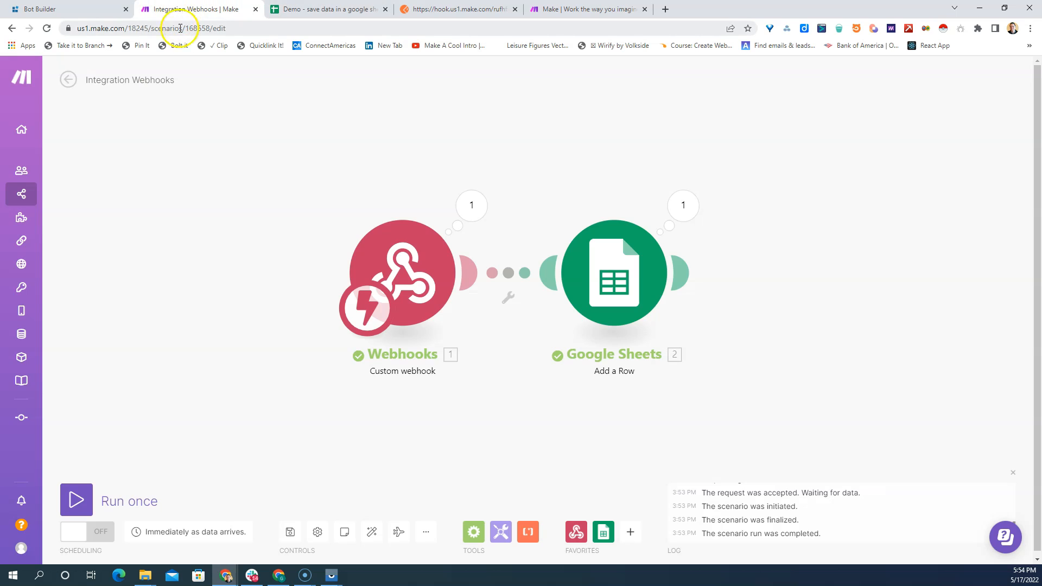
click(454, 10)
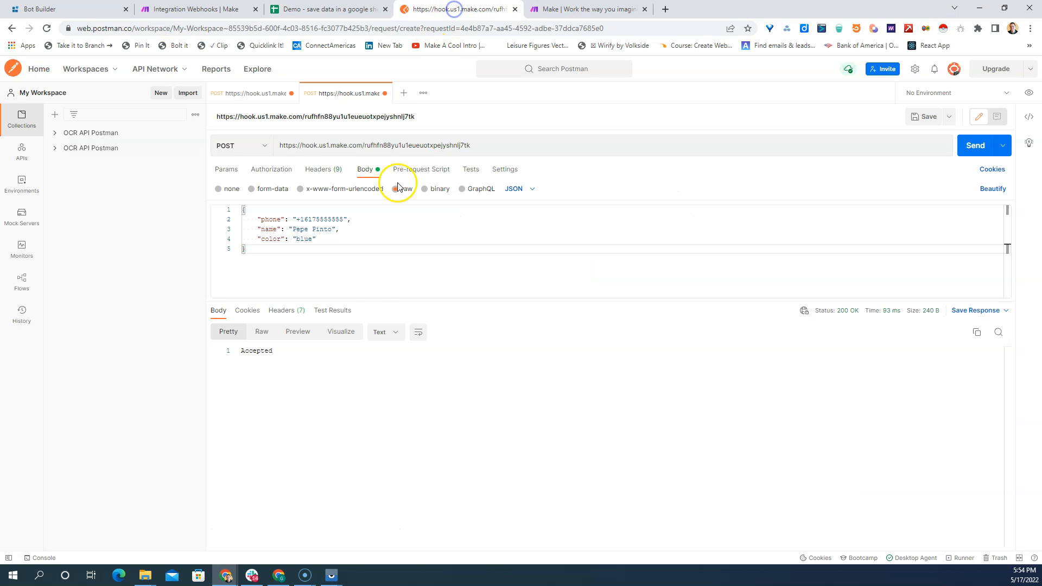
click(271, 350)
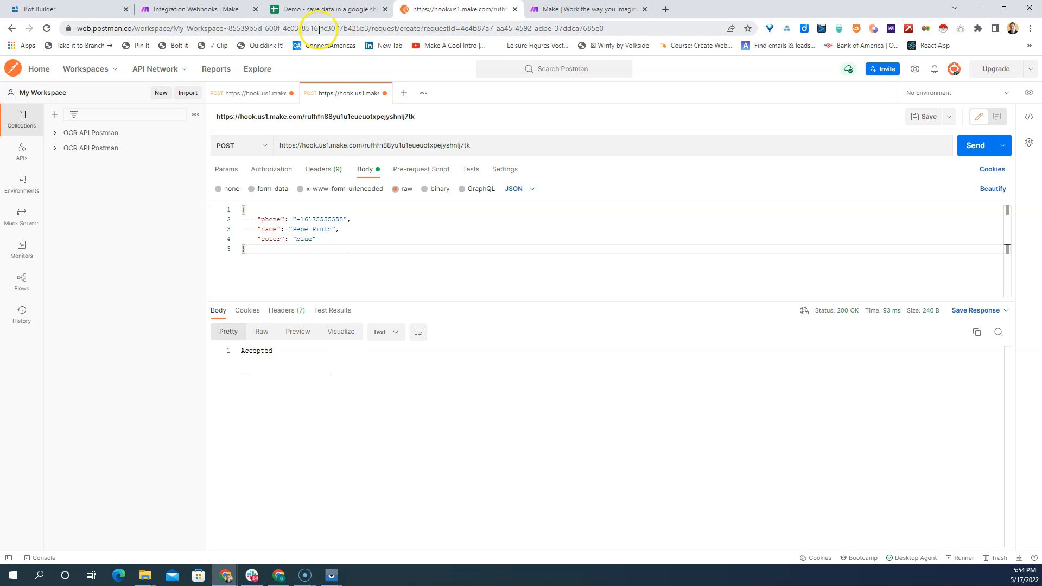
- Back in Make, add a Webhooks module with the Webhook response action after the Google Sheets module
click(195, 9)
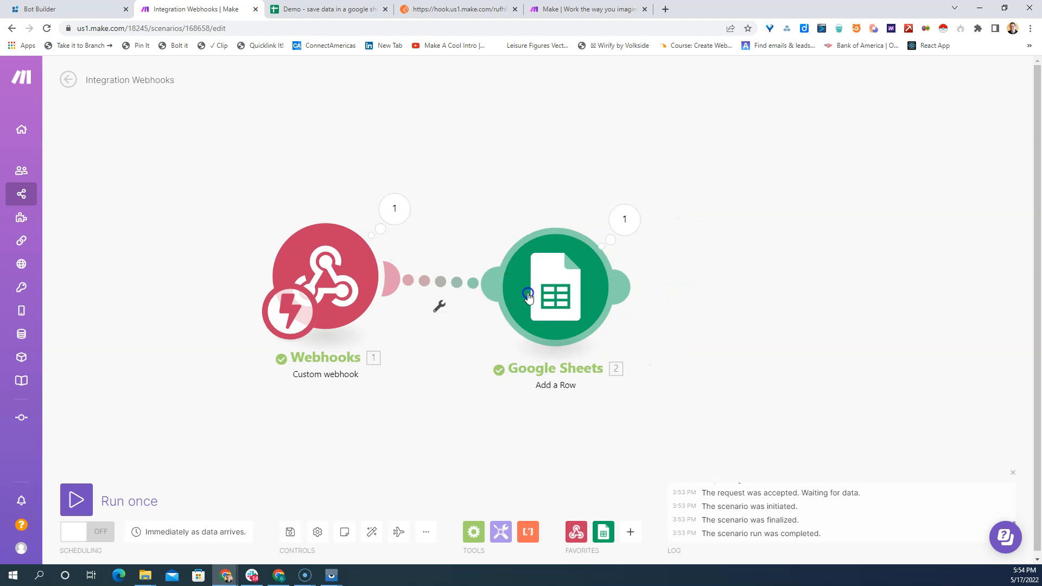
click(619, 276)
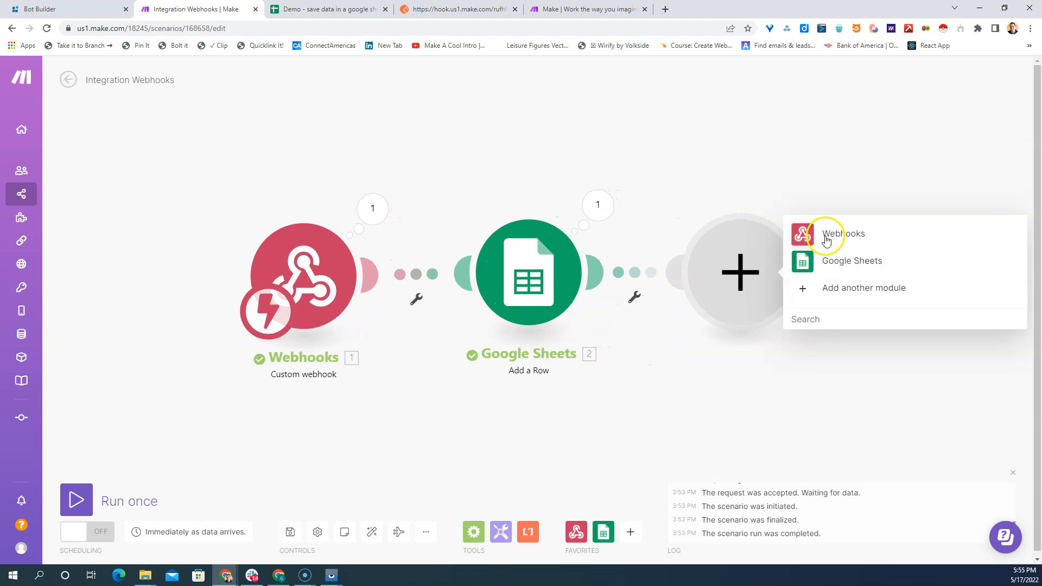
click(842, 237)
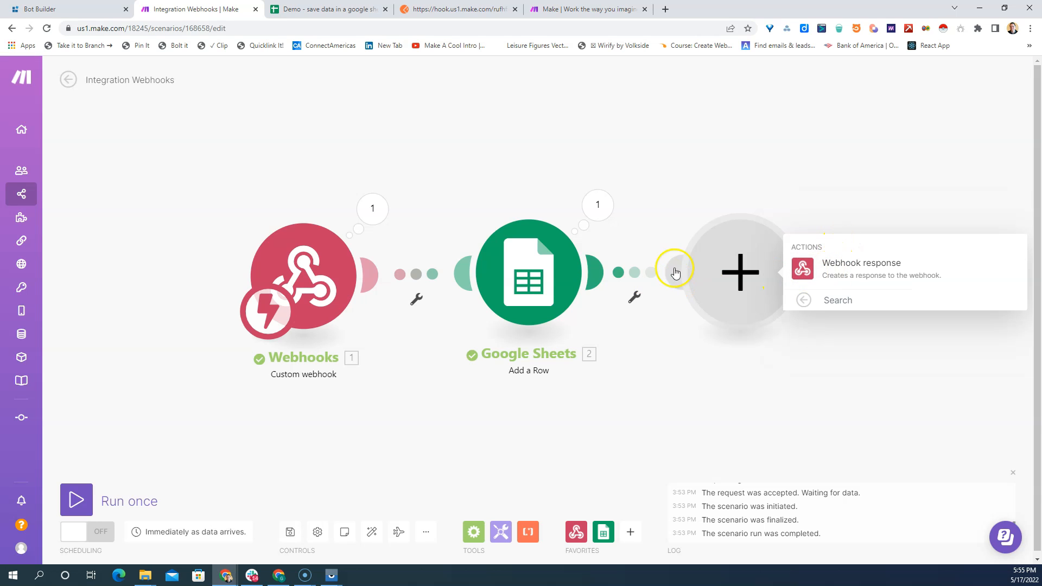
click(856, 268)
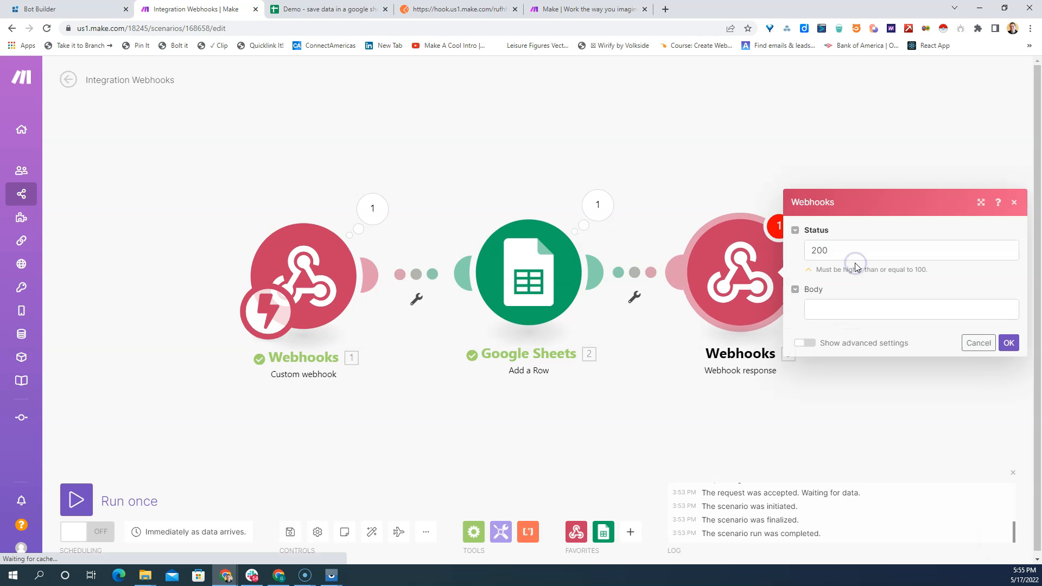
- Set the response body to { "msg": "Your color [color] was saved to a Google Sheet }, using the webhook's color item, and save the module
click(824, 309)
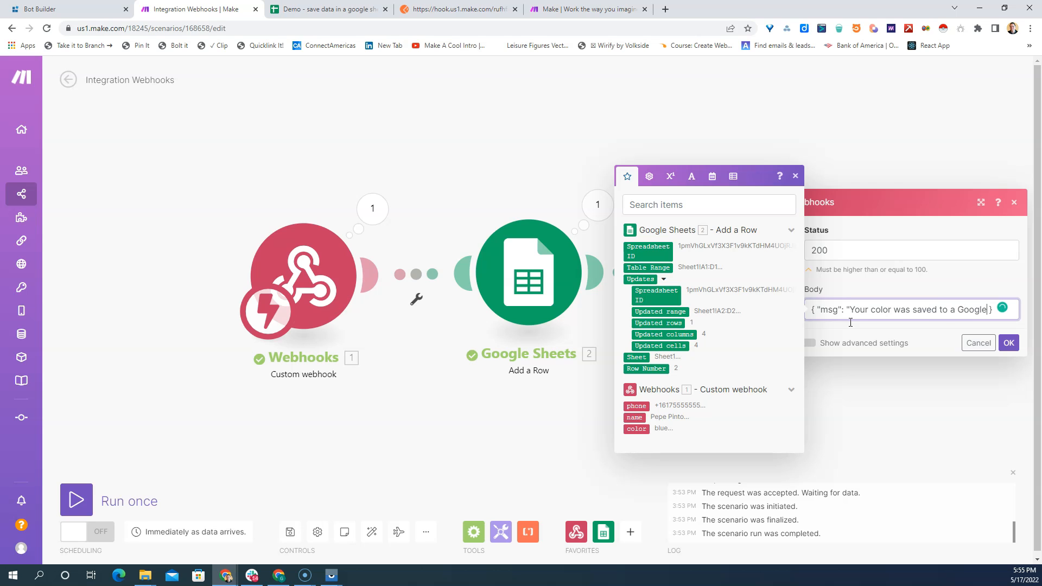
text(heet)
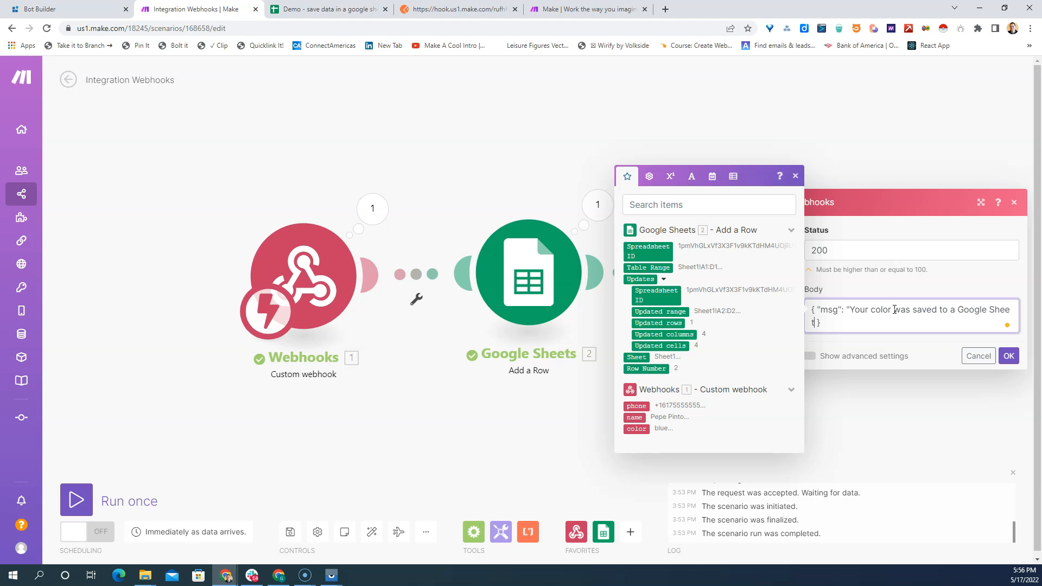
click(893, 309)
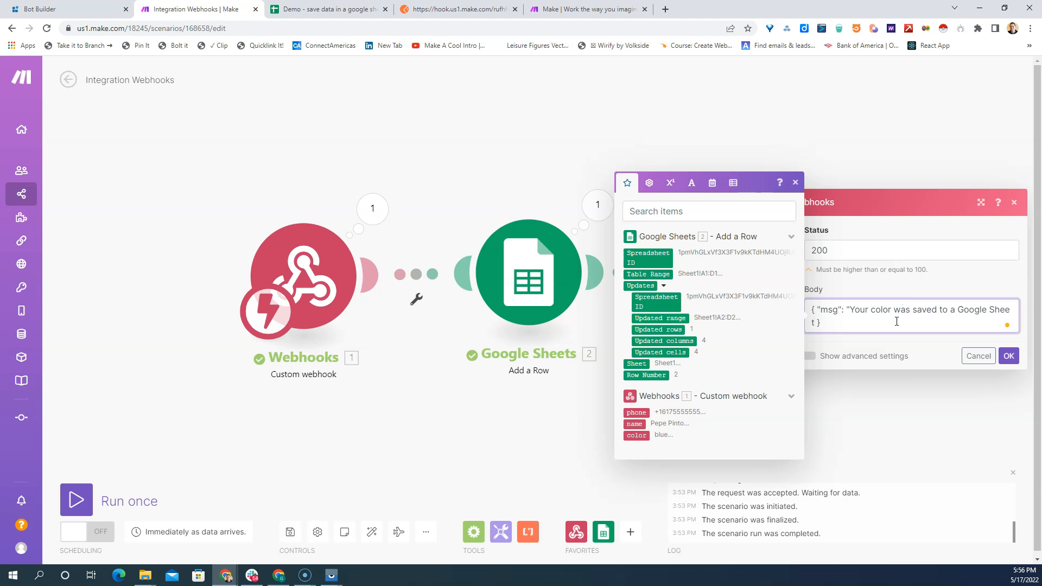
drag(636, 435, 893, 307)
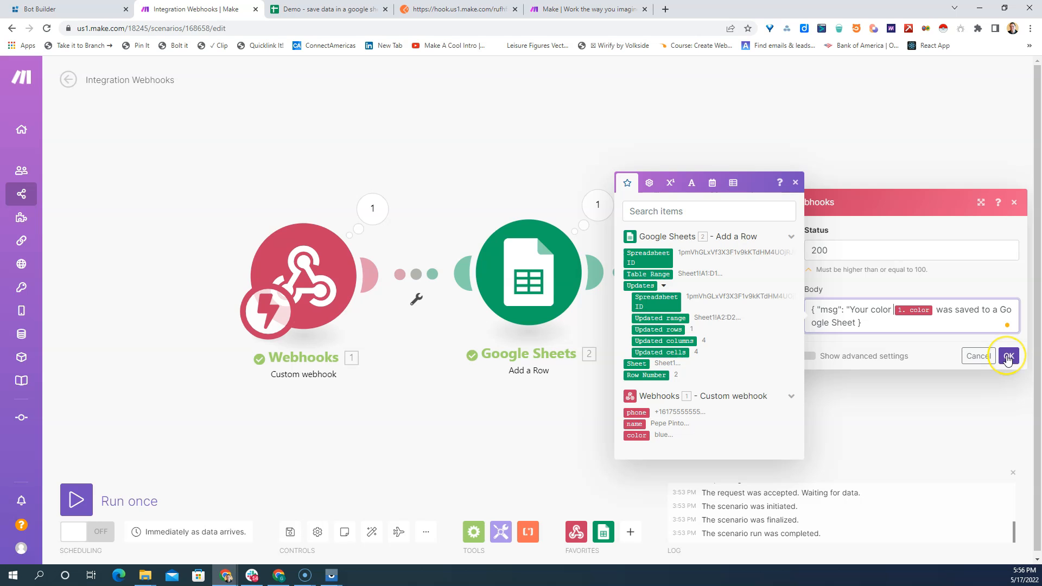
click(1007, 356)
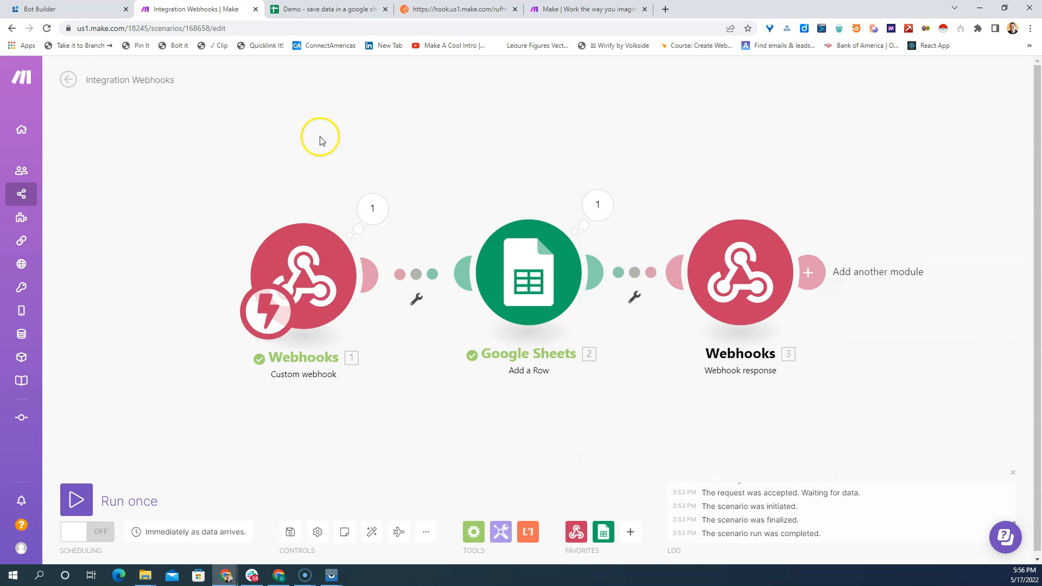
- Run the Make scenario once and send the POST request to its webhook from Postman
mouse_move(45, 447)
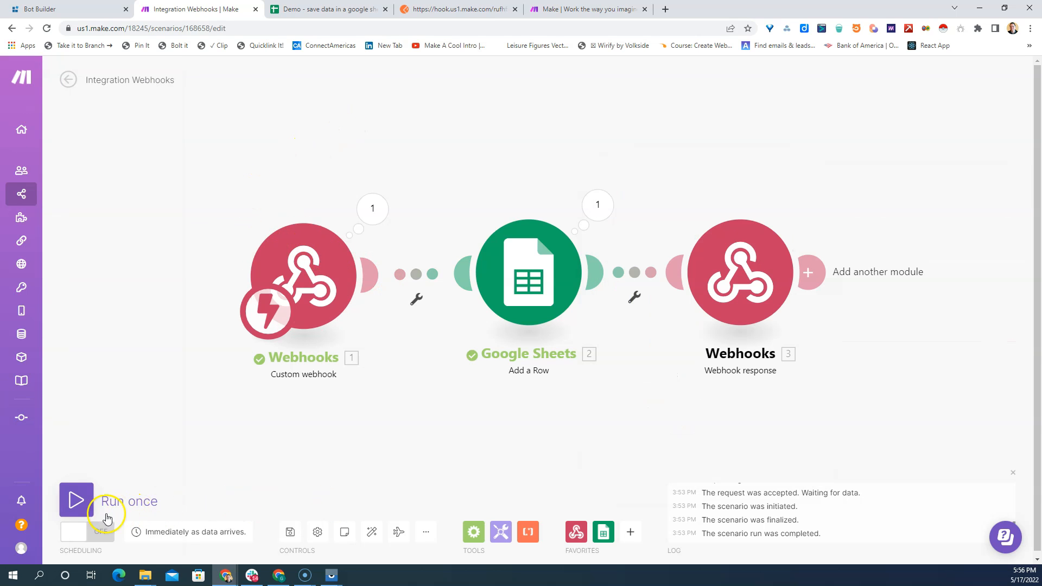
click(76, 500)
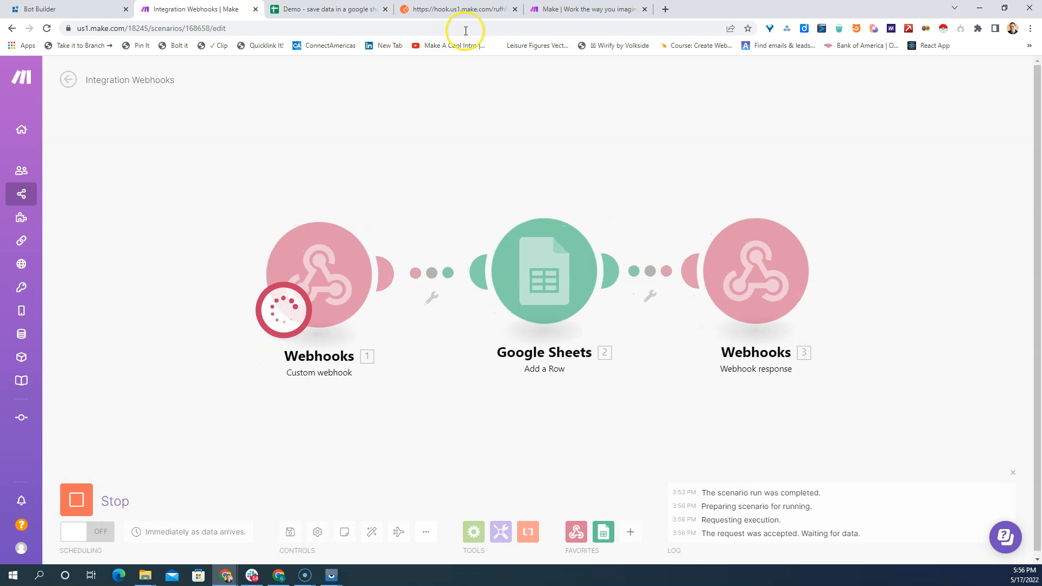
click(441, 8)
click(975, 145)
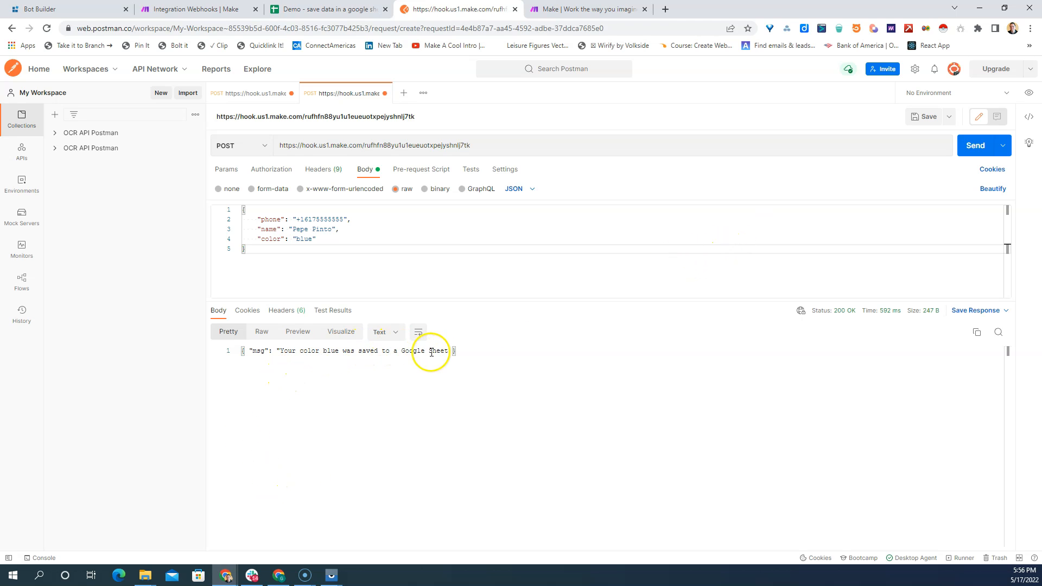
- Back in Make, enclose the color item in asterisks in the Webhook response body and save the module
click(206, 9)
click(787, 257)
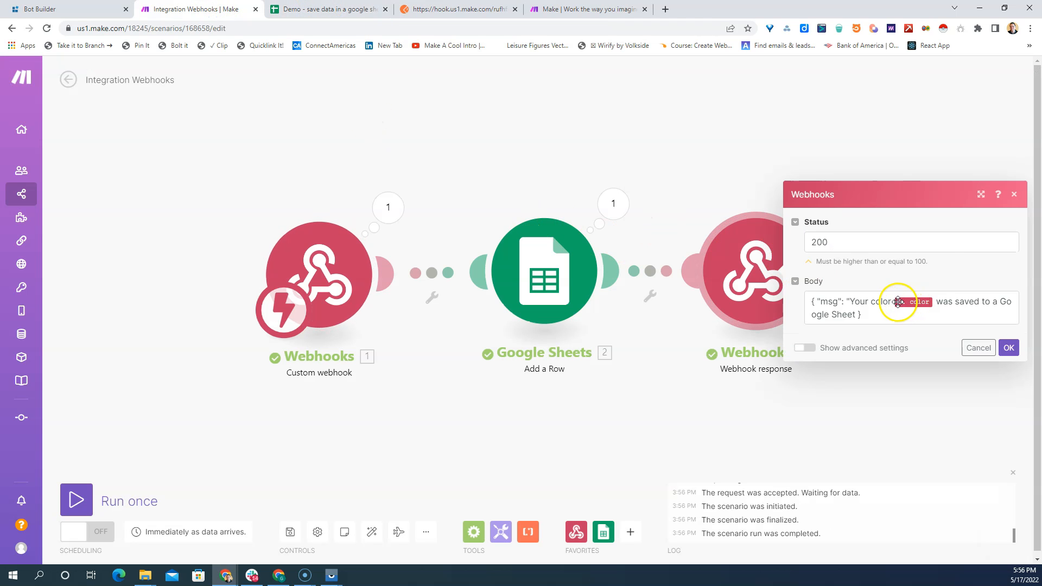
click(894, 302)
text(*)
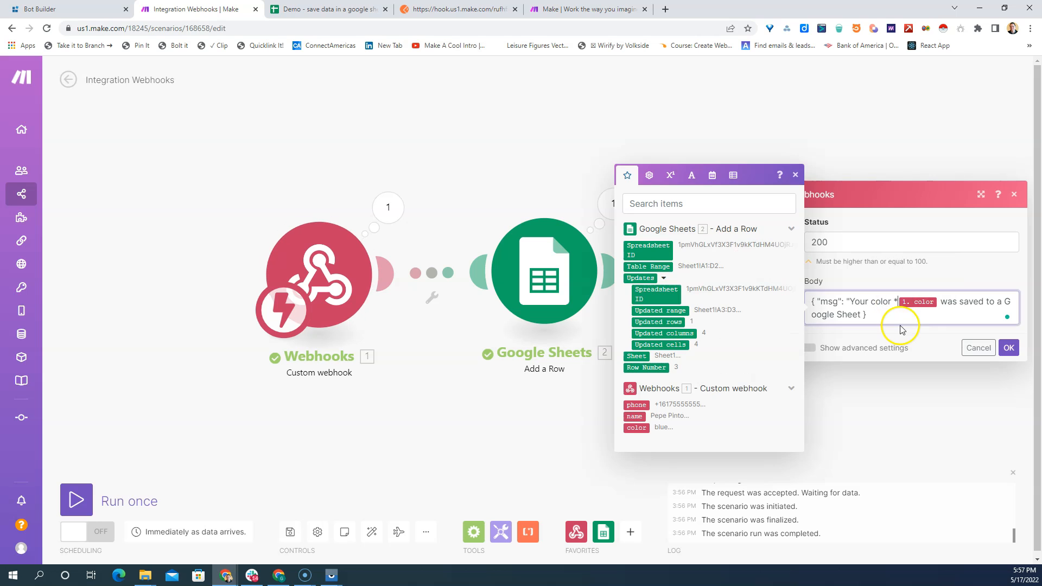
text(*)
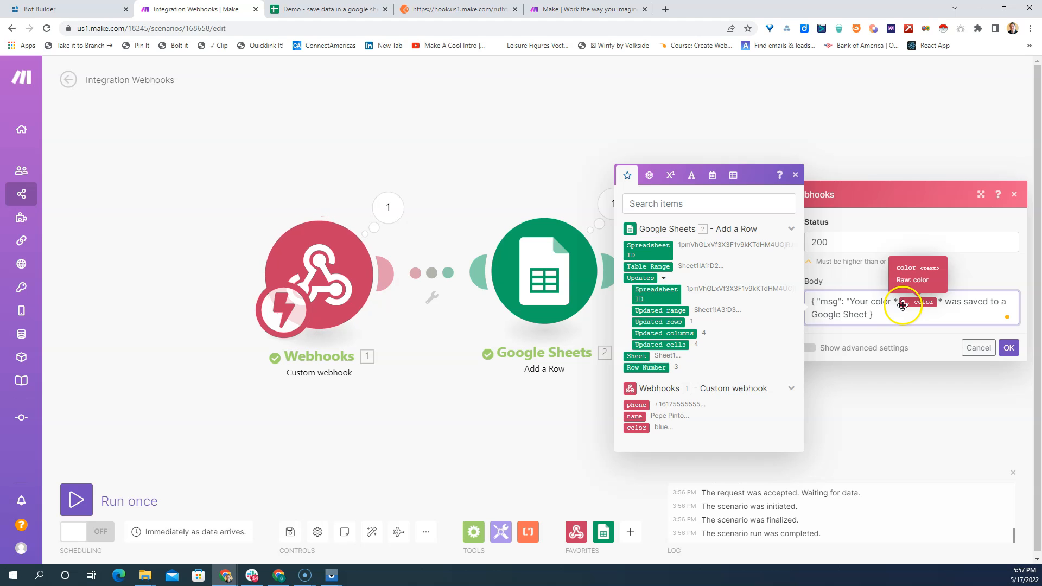
click(1008, 347)
- Test the edited webhook response by running the scenario once more and resending the Postman request
click(76, 499)
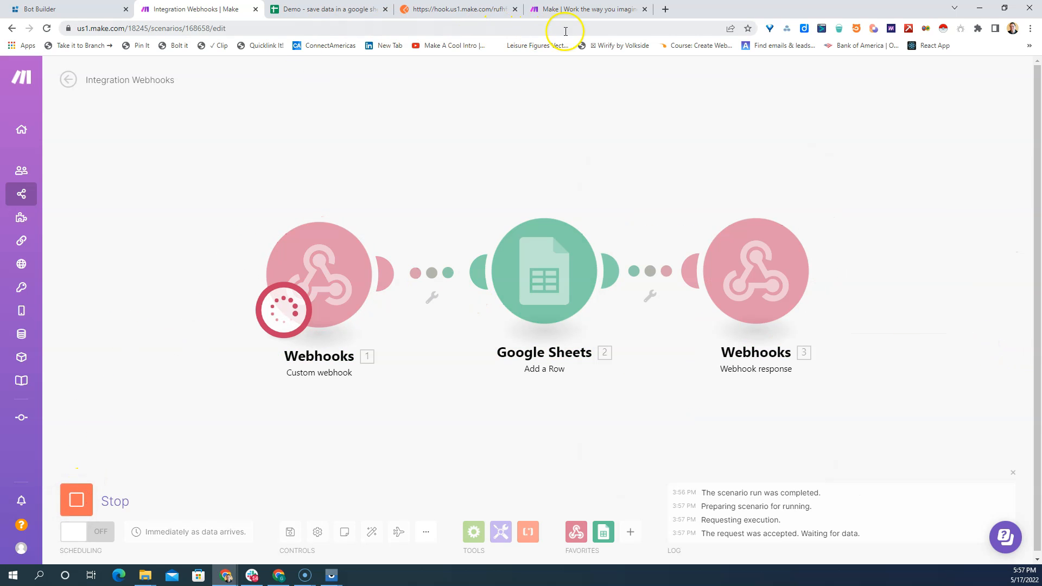
click(446, 9)
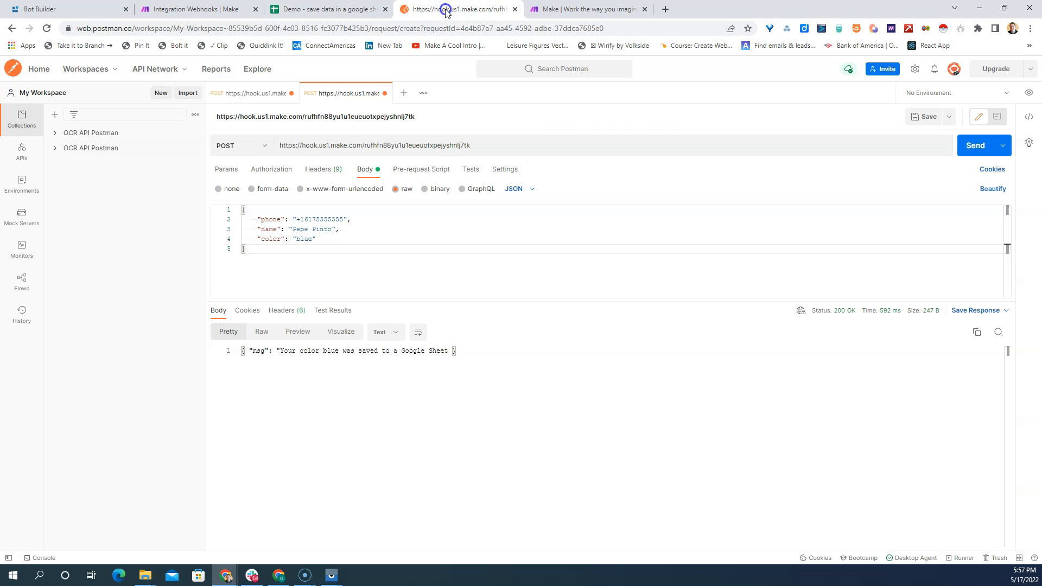
click(973, 145)
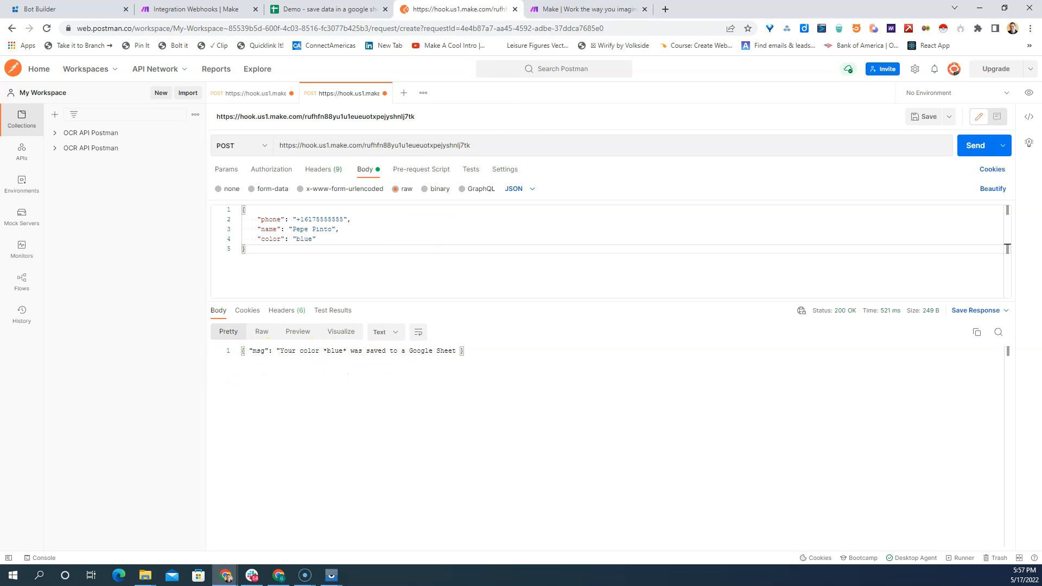
- In Bot Builder, open the API request of the Call Api#1 block for editing and set its method to POST
click(57, 10)
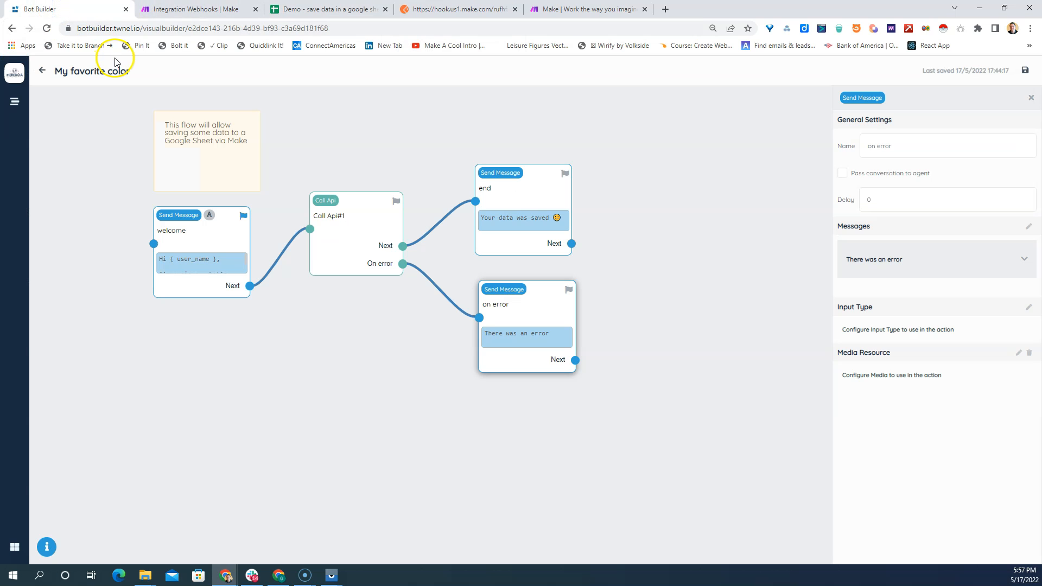
click(345, 212)
click(1017, 174)
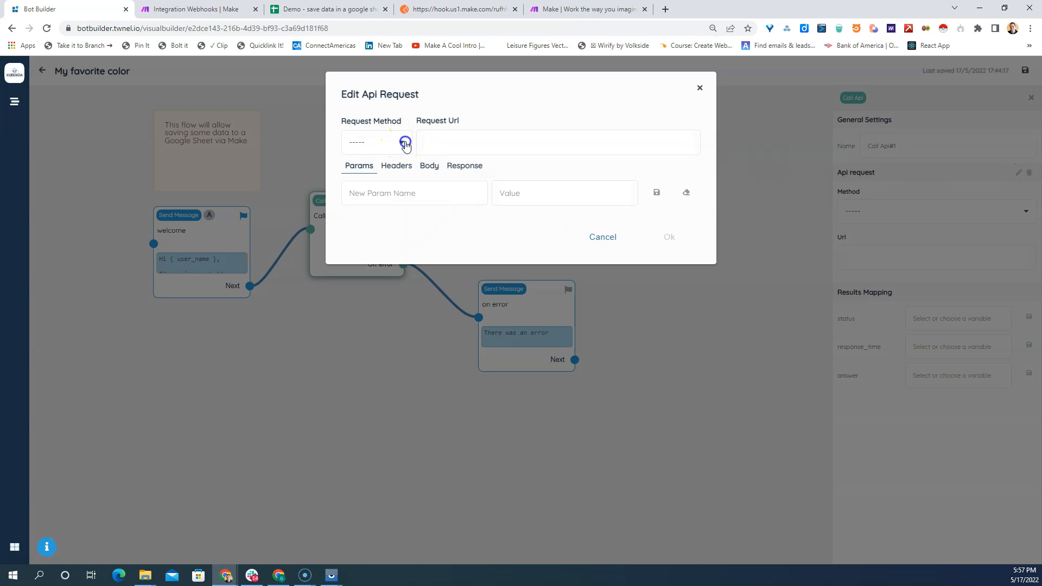
click(405, 143)
click(370, 189)
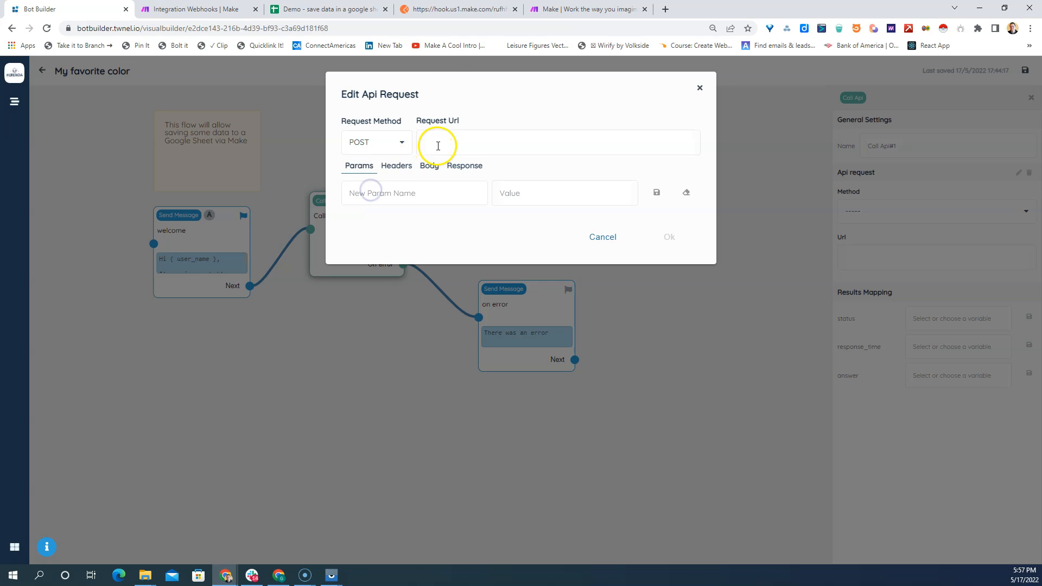
- Copy the webhook URL from Postman, check the webhook's address in Make, and paste it as the request URL in Bot Builder
click(450, 9)
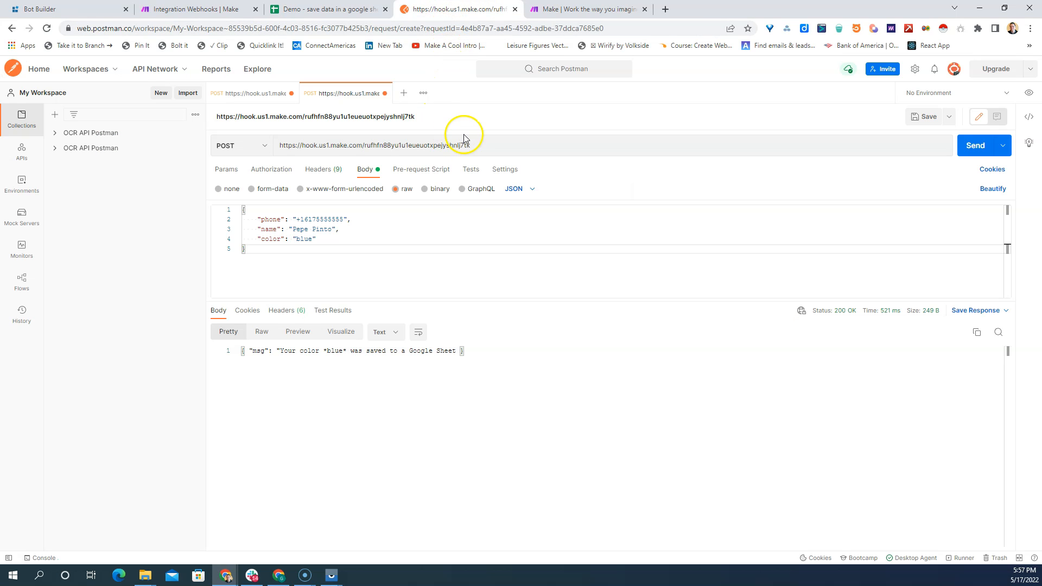
drag(471, 145, 275, 147)
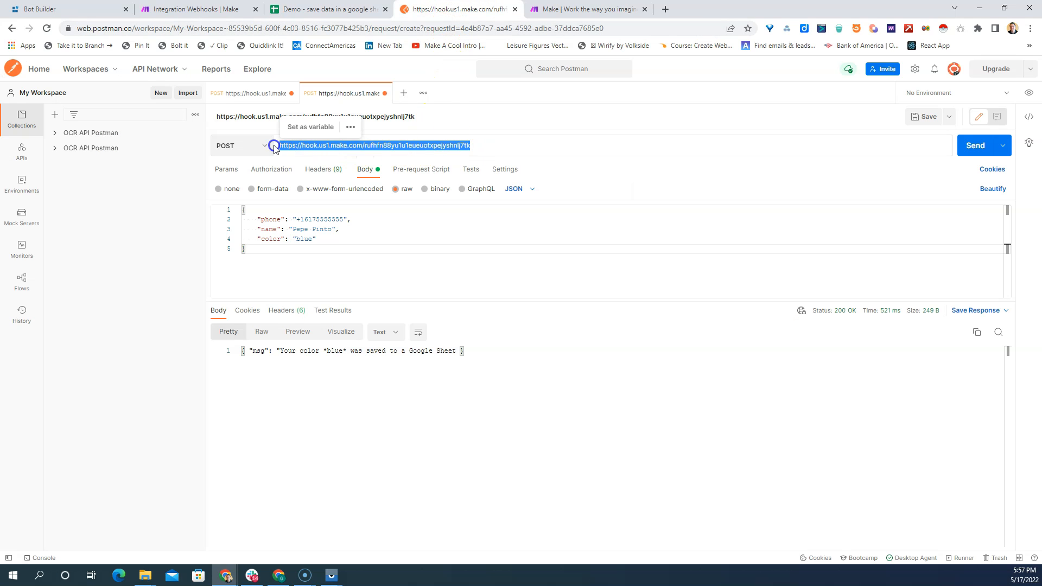
right_click(330, 145)
click(356, 184)
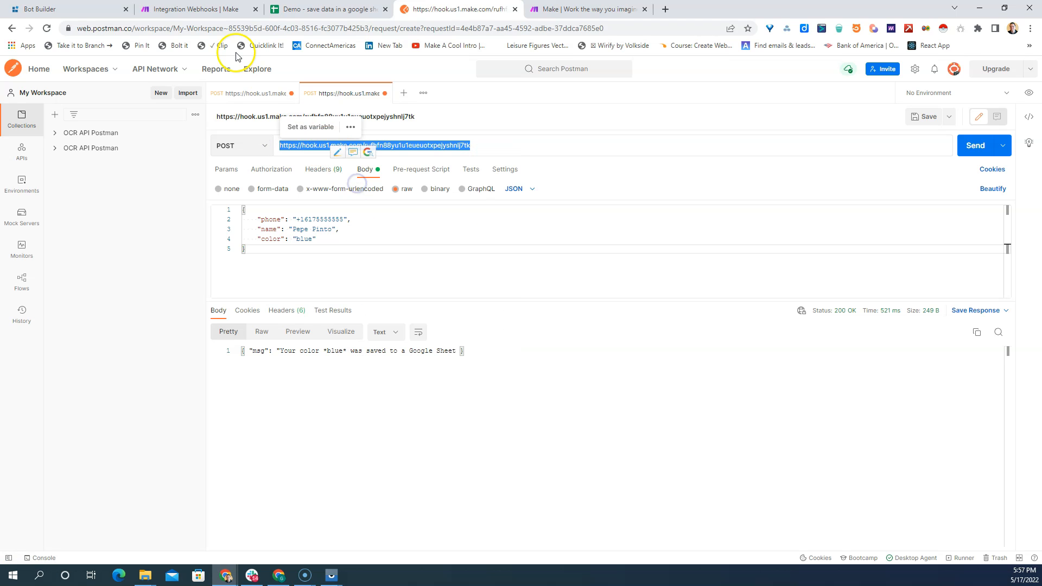
click(206, 9)
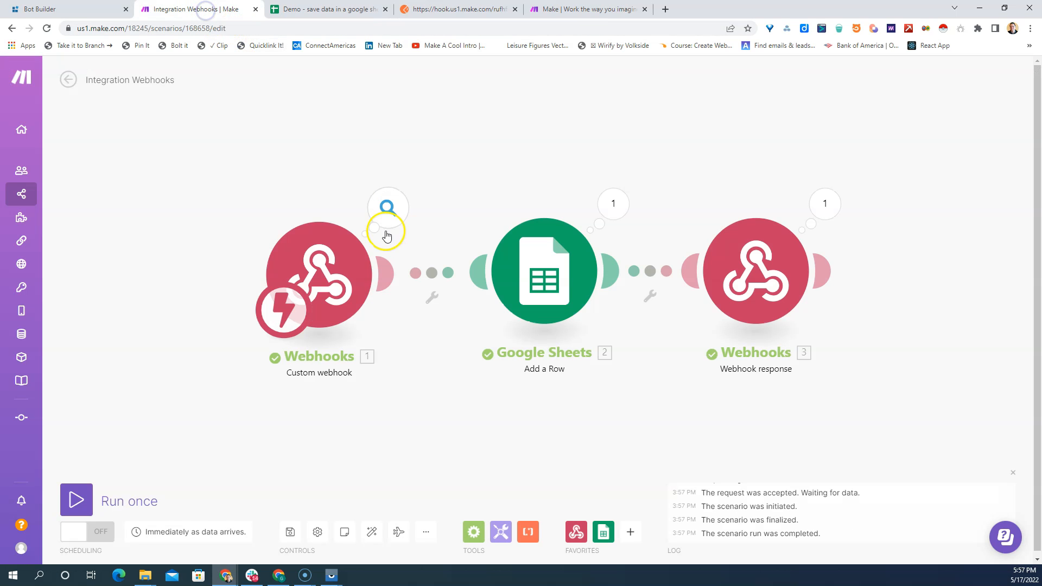
click(335, 276)
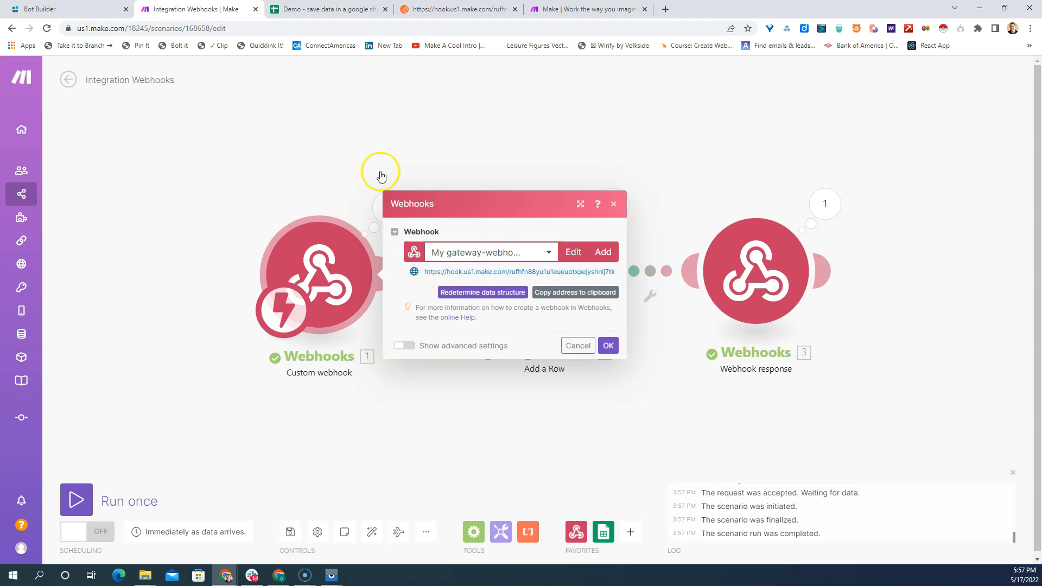
click(84, 12)
right_click(426, 143)
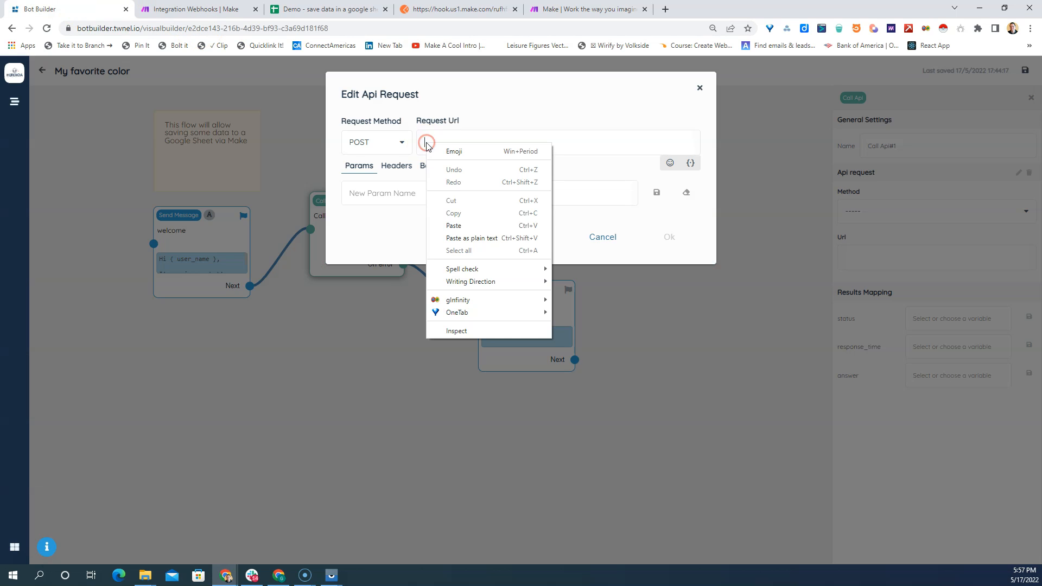
click(462, 229)
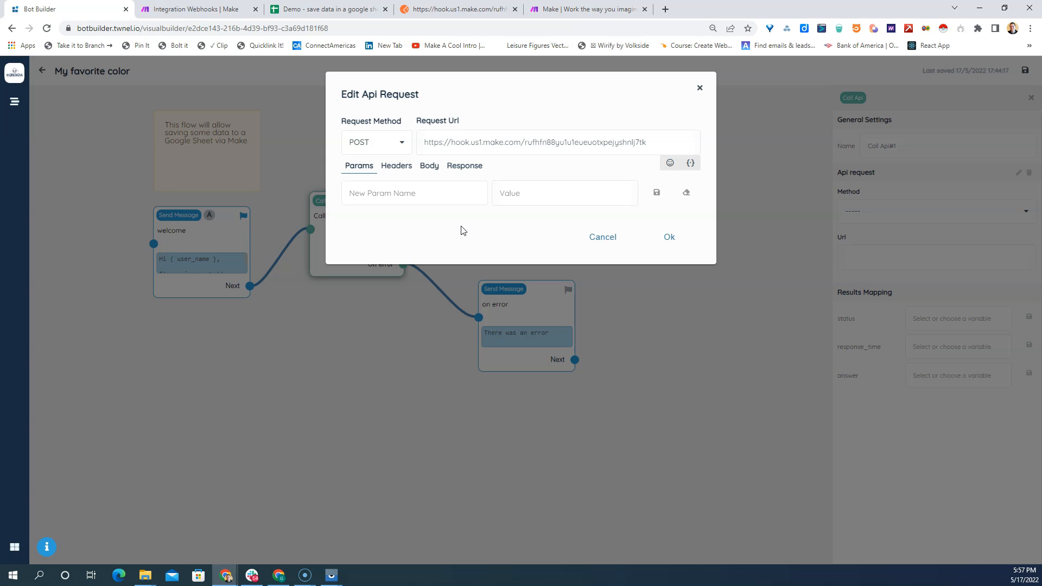
- Set the content type of the API request body to JSON
click(430, 168)
click(399, 206)
click(378, 242)
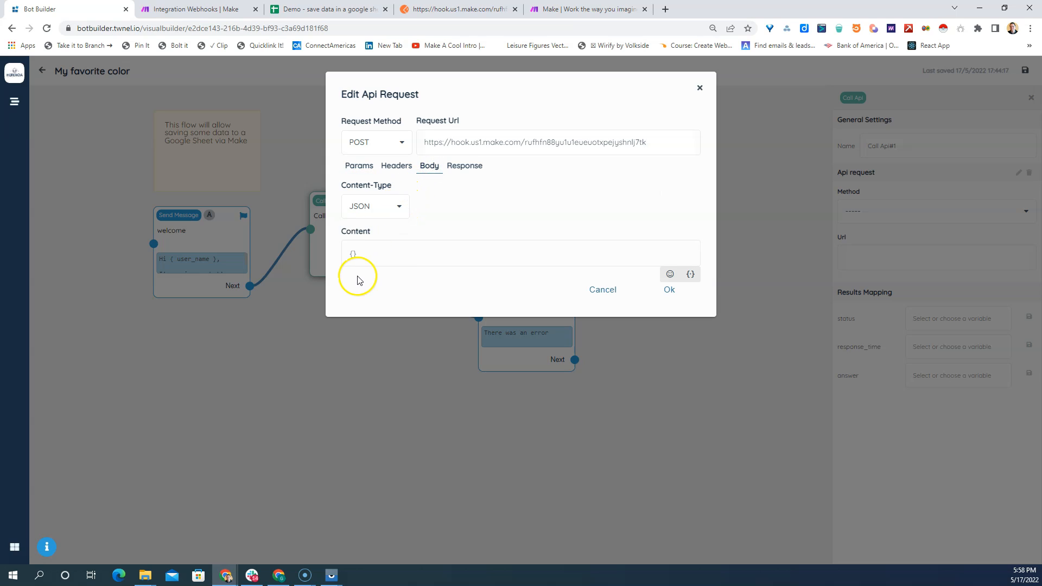
- Replace the empty braces in the body content with the JSON body copied from the Postman request
drag(358, 254, 349, 257)
click(434, 10)
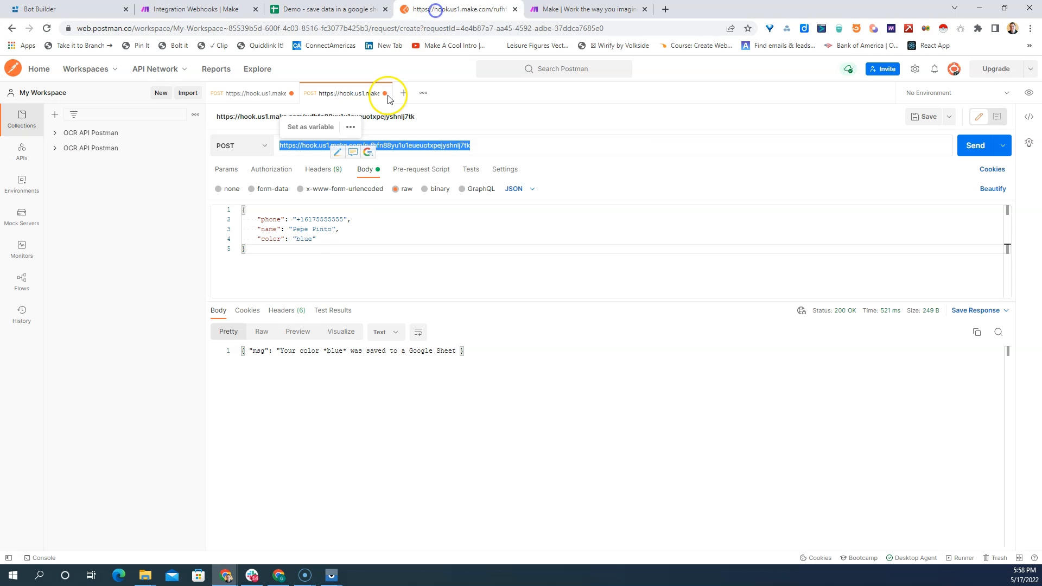
drag(251, 255, 232, 209)
right_click(279, 234)
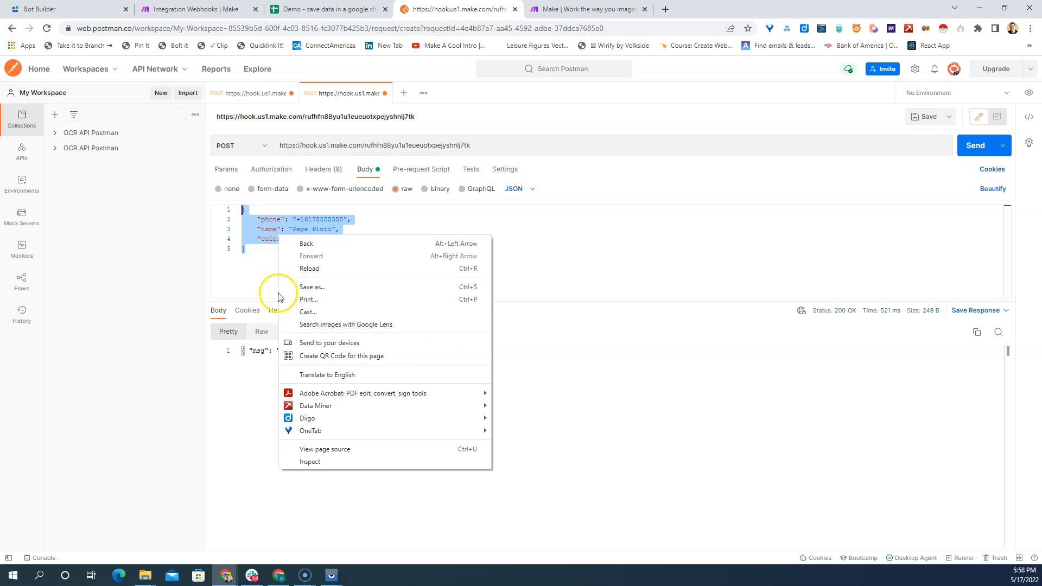
click(262, 220)
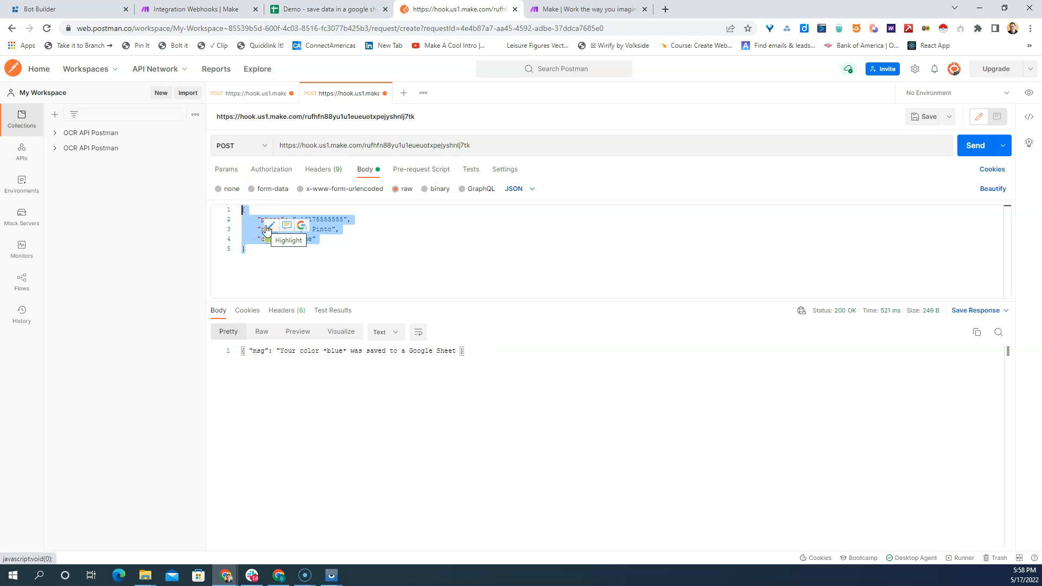
drag(246, 250, 235, 209)
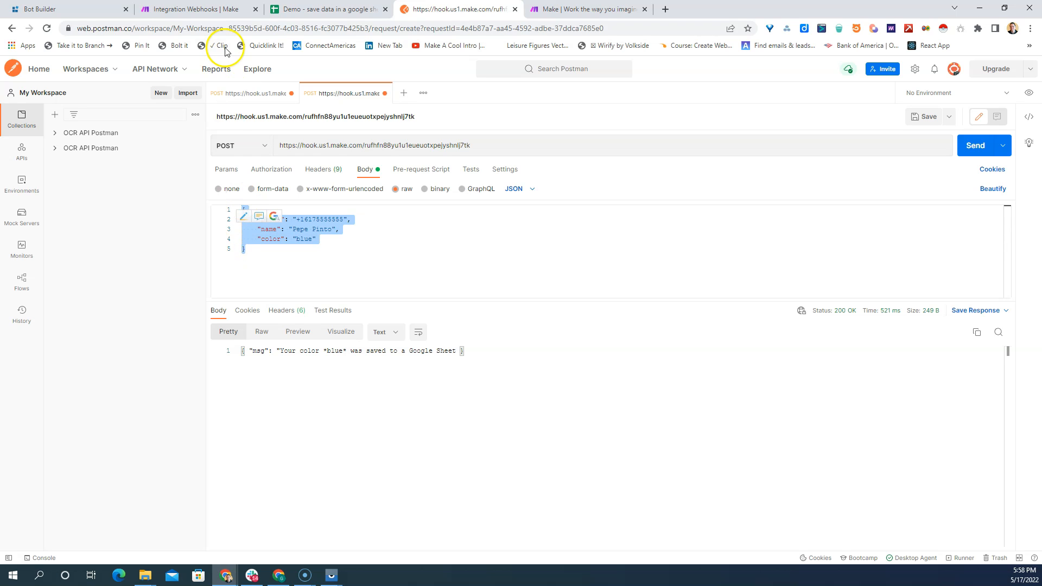
click(89, 10)
click(377, 260)
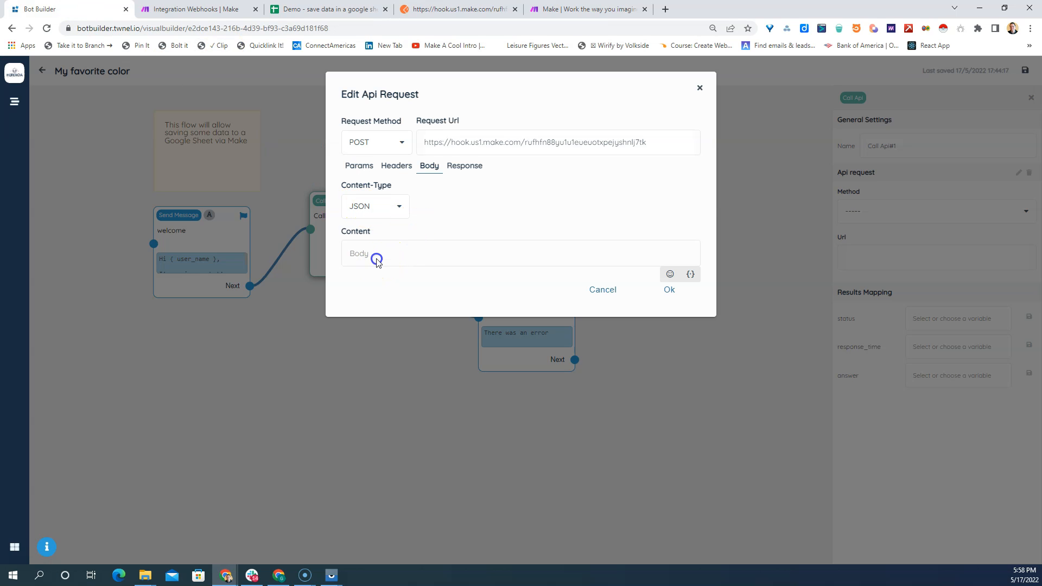
key(ctrl+v)
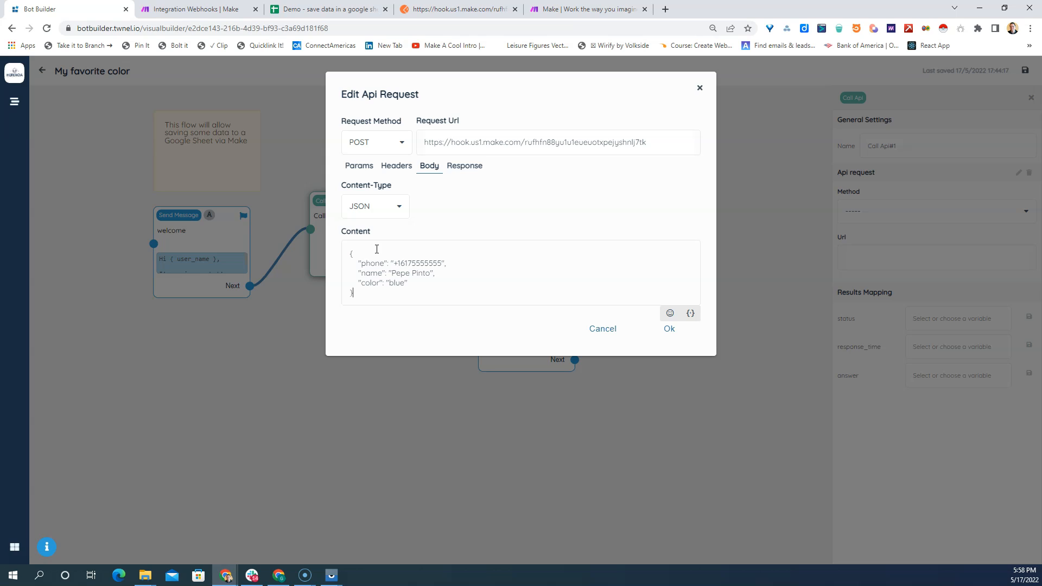
- Replace the sample phone value in the JSON body with the User phone variable
drag(395, 264, 434, 261)
key(BackSpace)
click(690, 315)
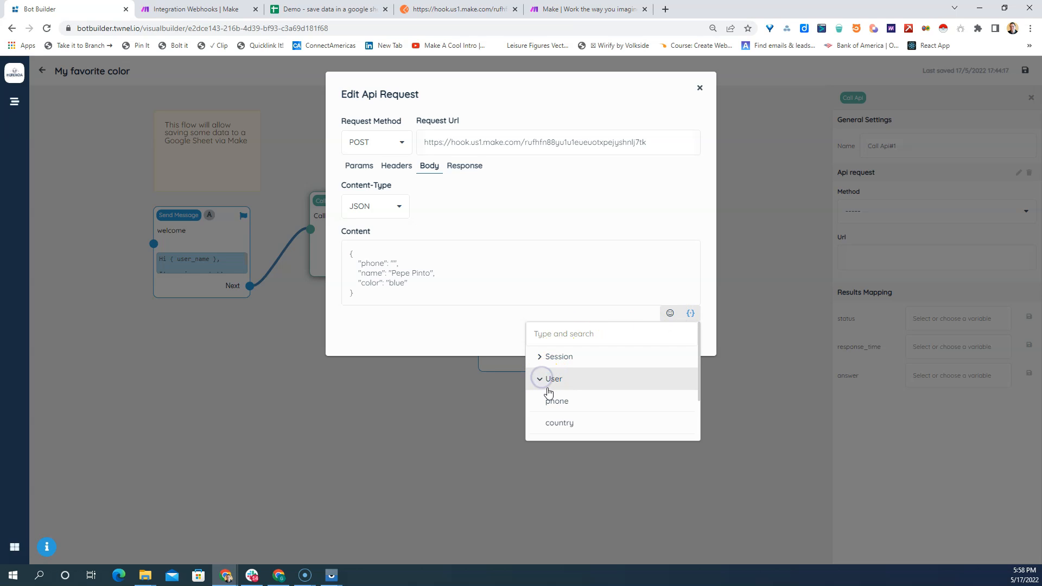
scroll(550, 395, down, 1)
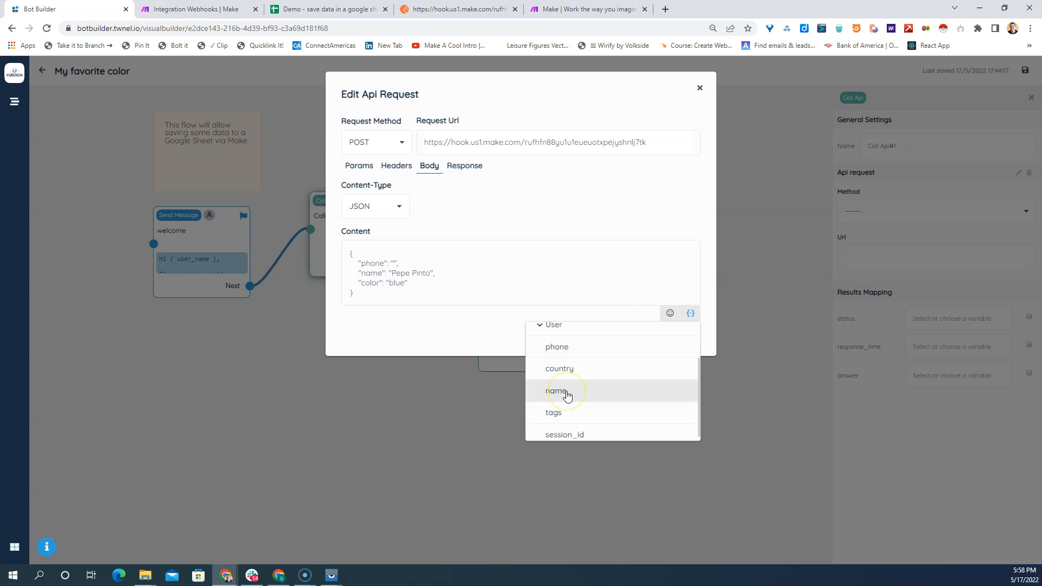
click(570, 348)
- Replace the sample name value in the JSON body with the User name variable
drag(392, 275, 426, 271)
key(BackSpace)
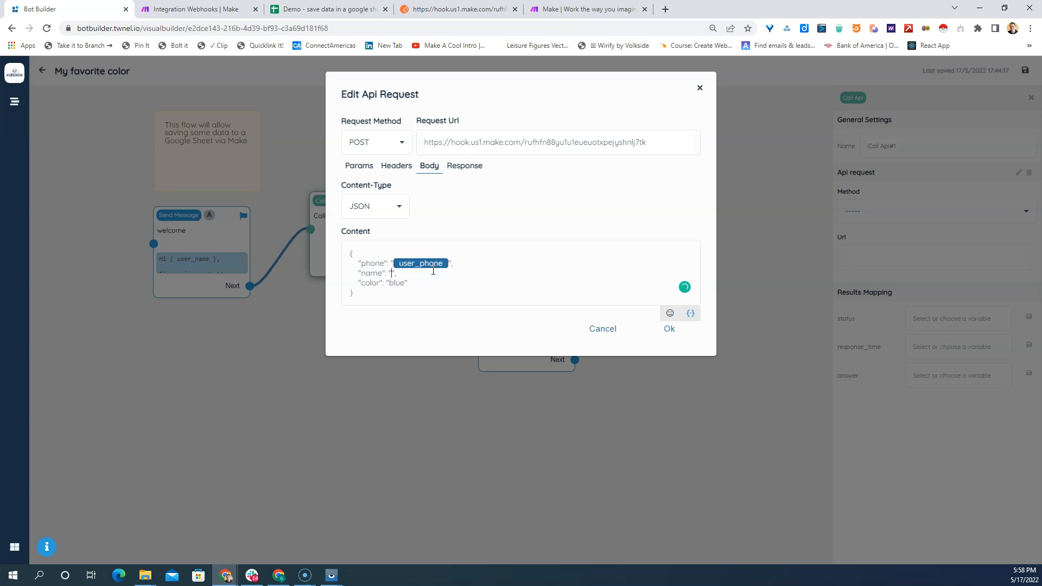
click(690, 314)
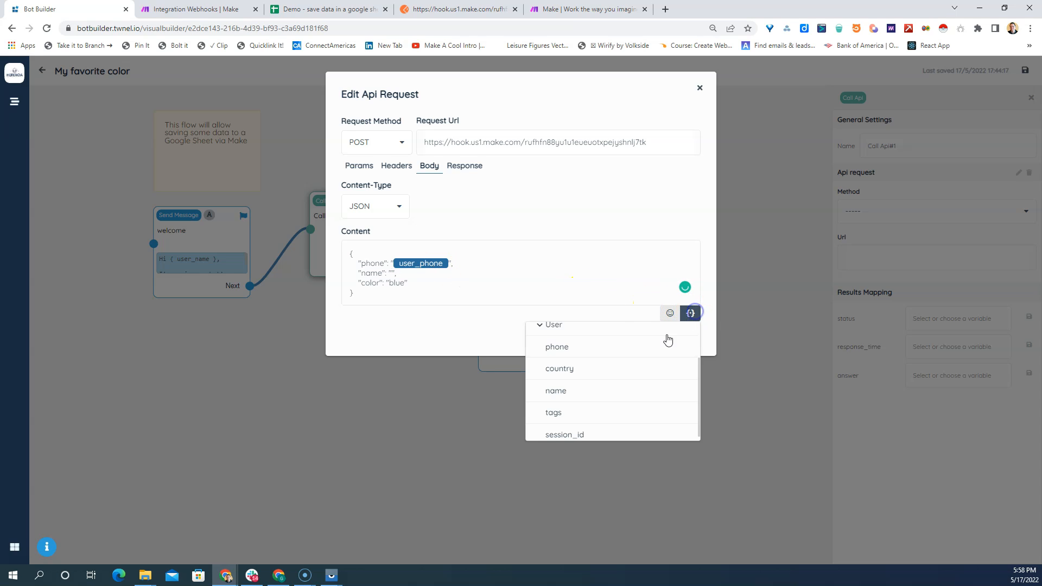
click(565, 393)
- Replace the sample value "blue" in the JSON body with the Session color variable
double_click(397, 282)
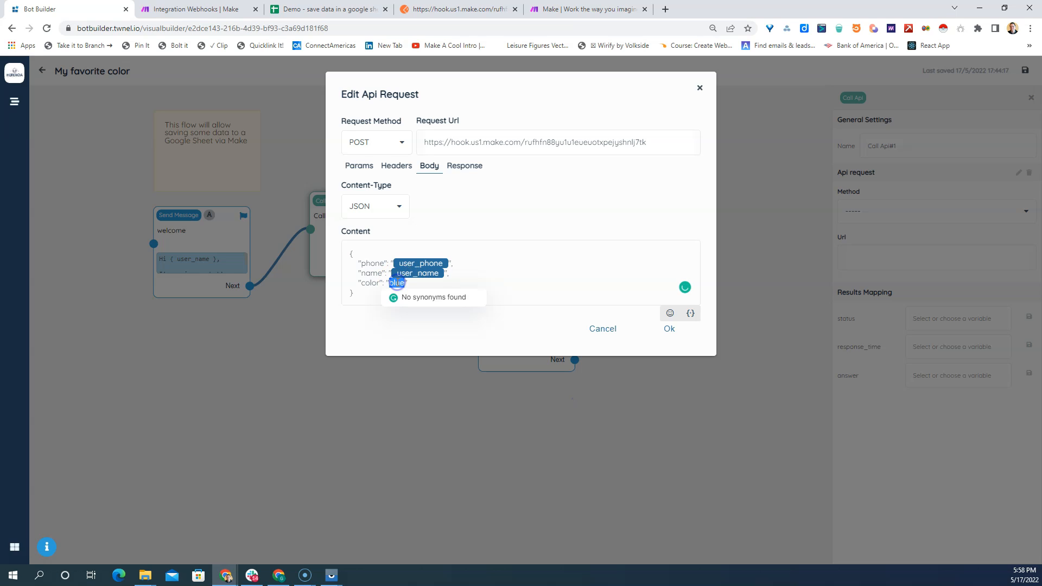
key(BackSpace)
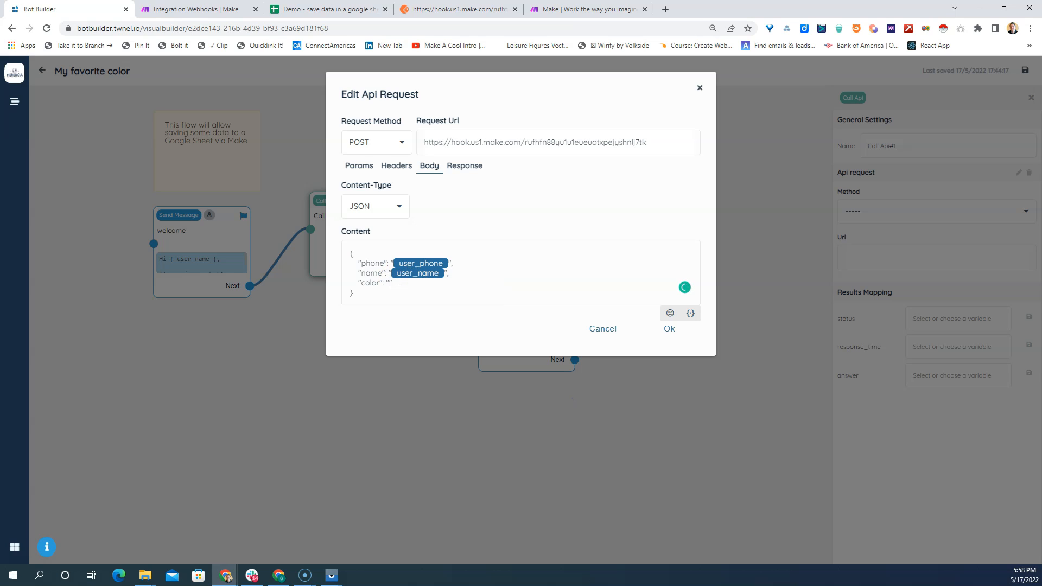
click(690, 314)
click(545, 358)
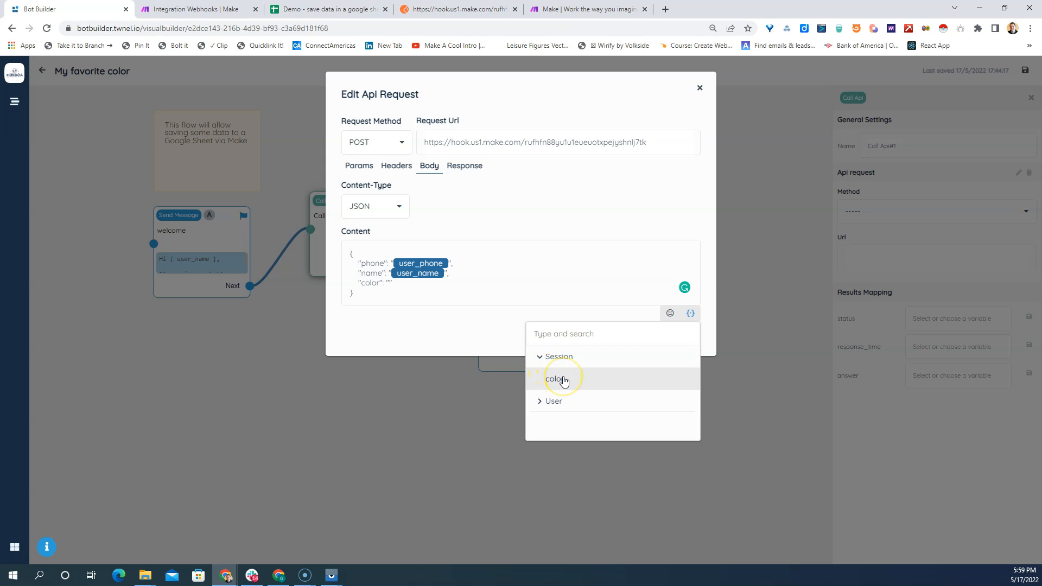
click(563, 380)
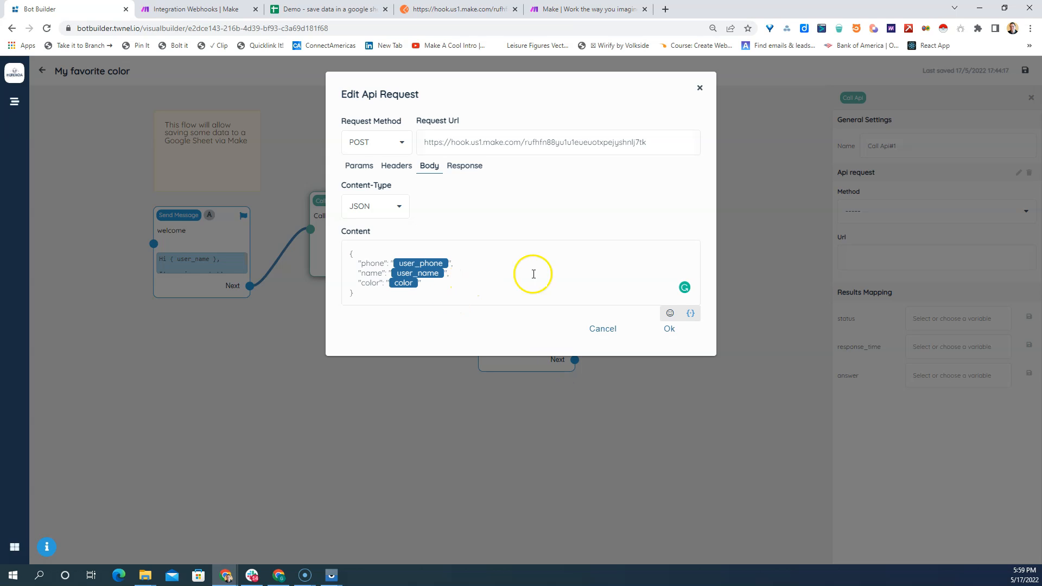
- Extend the API request's response JSON schema with a "properties" object containing "msg" of type "string", matching the Postman response, and confirm the request
click(460, 167)
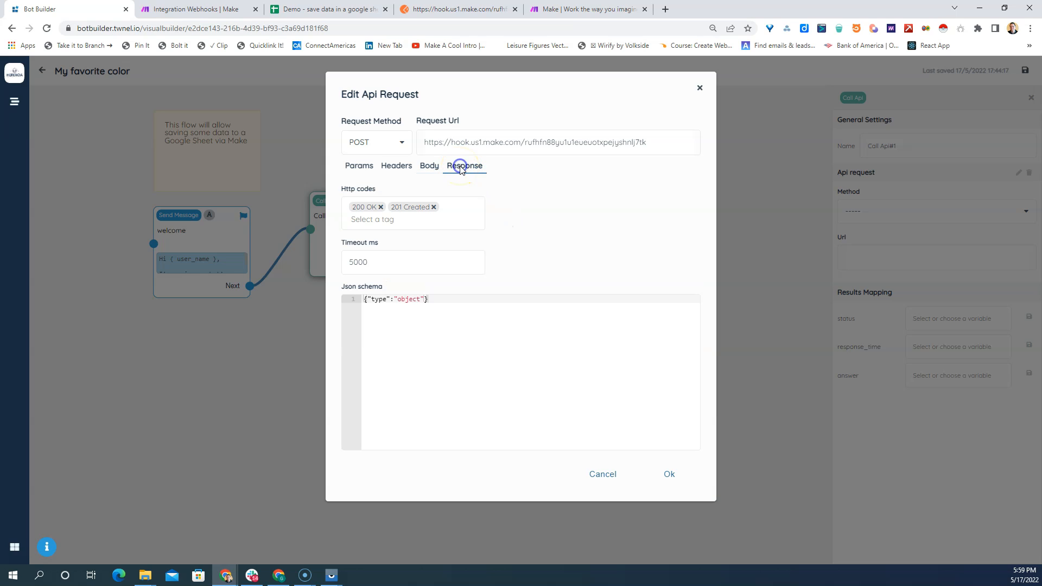
click(426, 300)
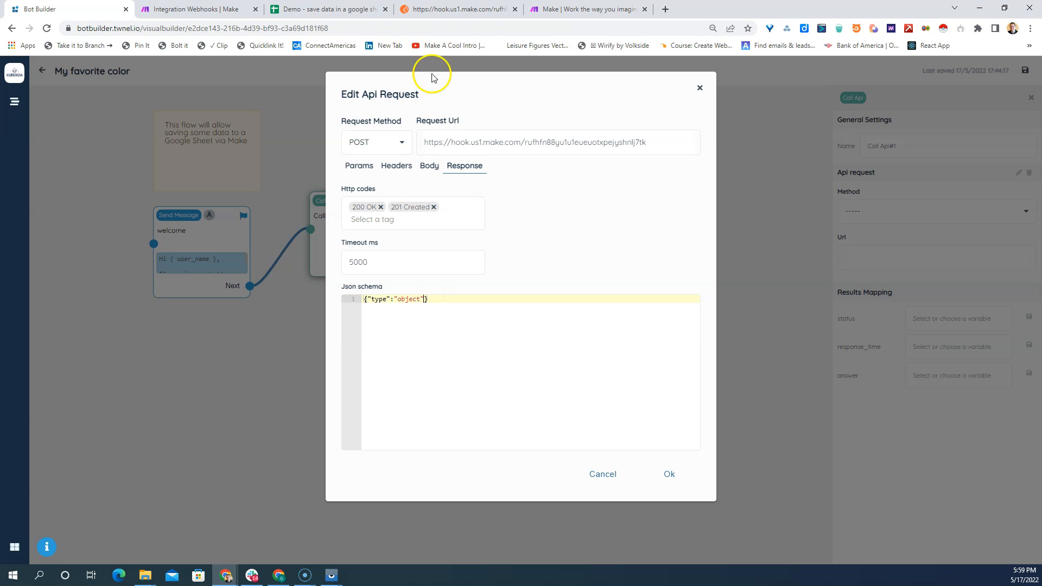
click(457, 11)
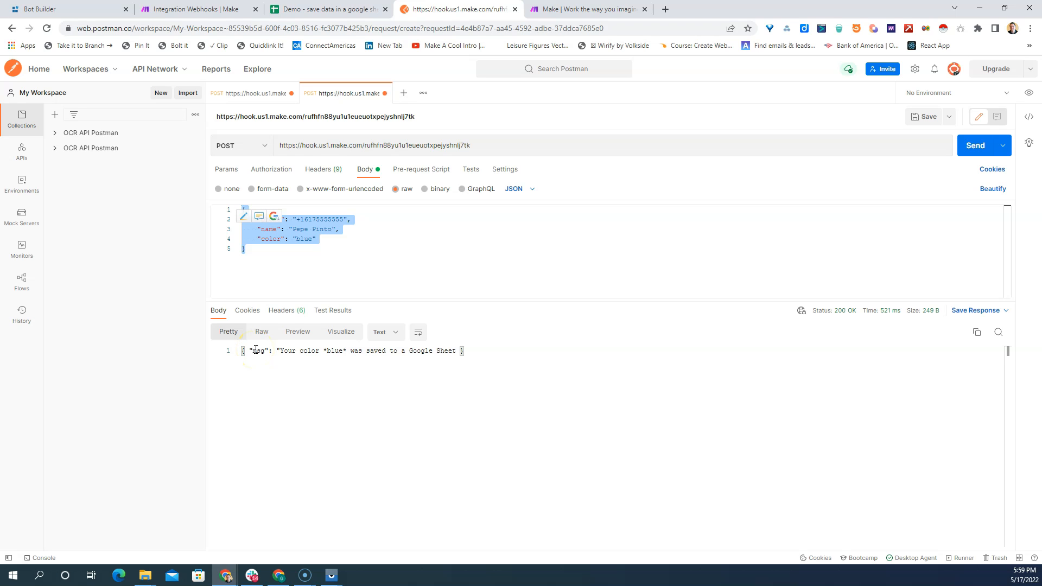
click(81, 10)
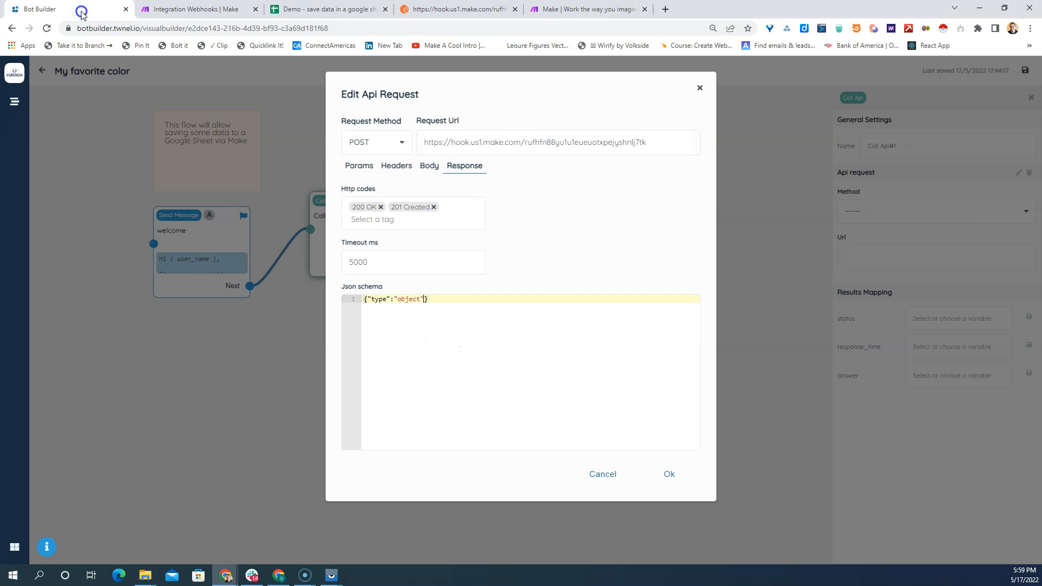
click(426, 299)
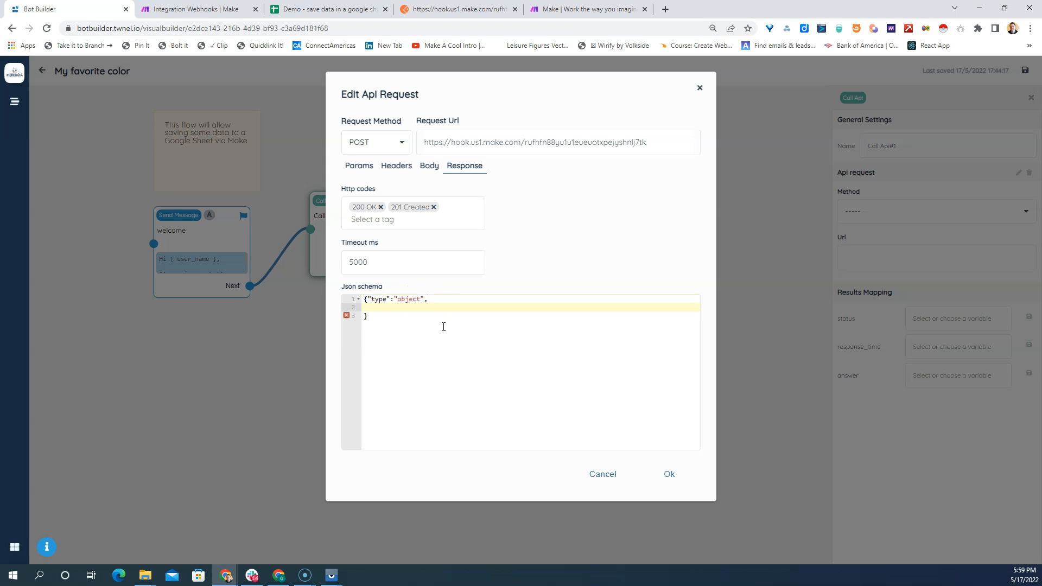
text(properties": {)
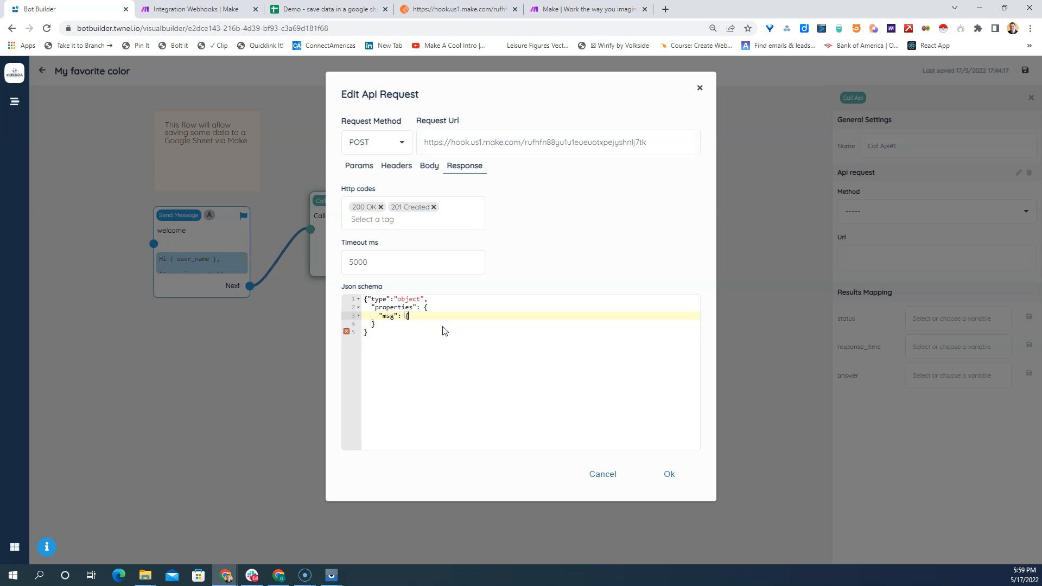
key(Return)
text("type": "string")
key(Return)
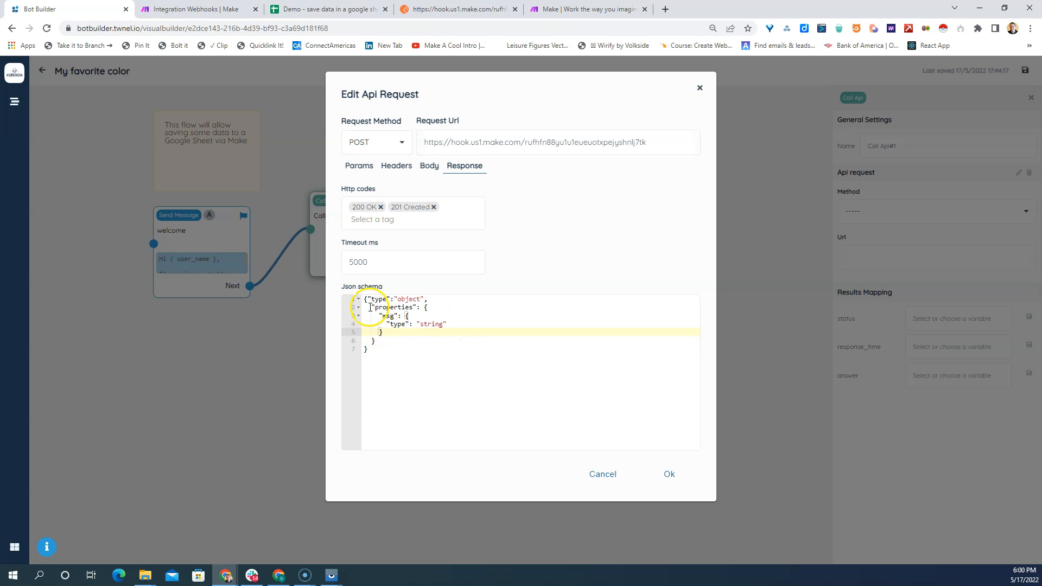
click(668, 473)
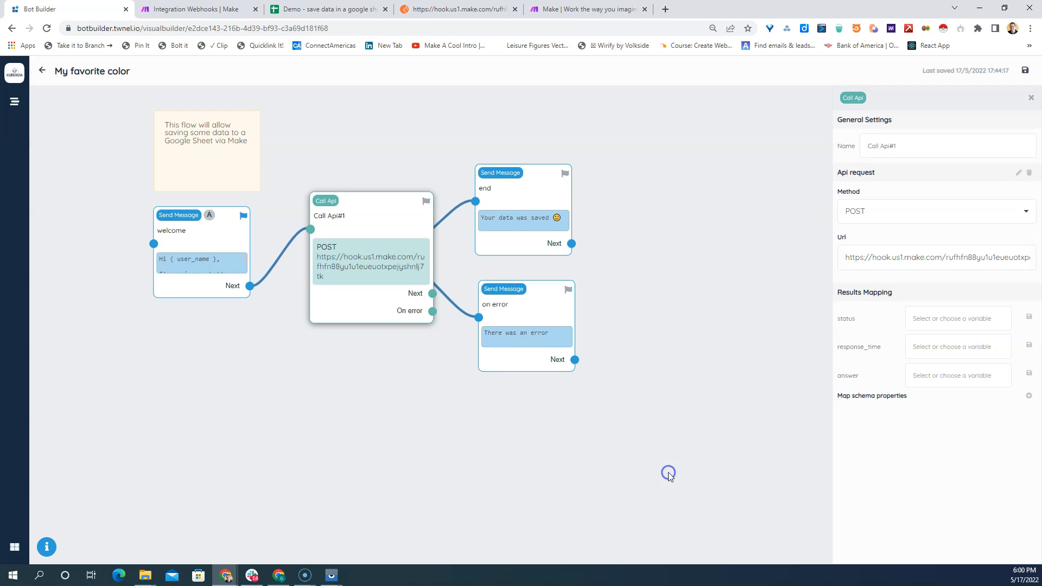
- Move the end and on error message blocks farther away from the Call Api block
drag(492, 215, 521, 214)
drag(504, 338, 537, 351)
click(564, 203)
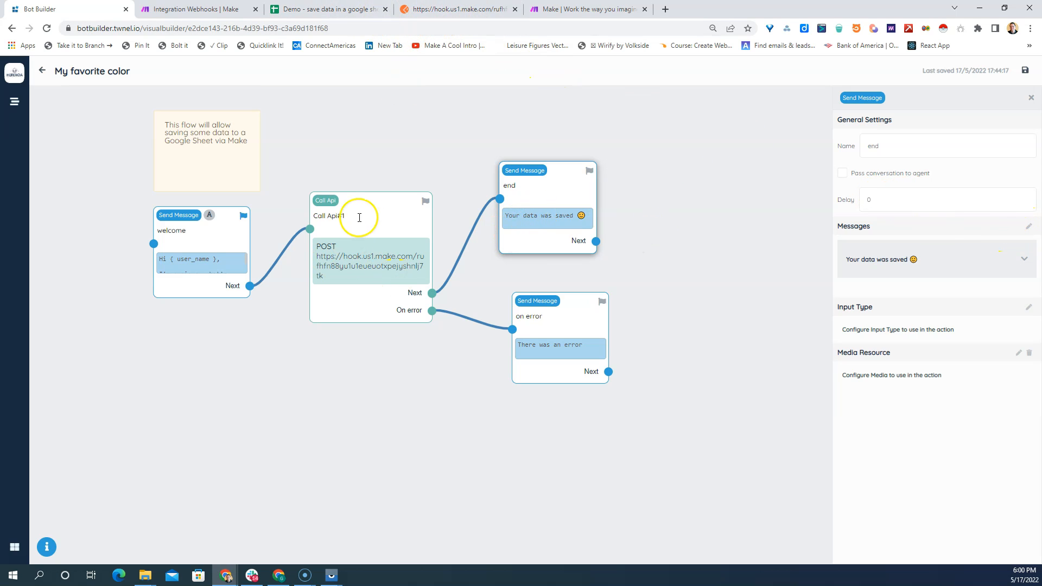
- Rename the Call Api block as "save to sheet"
click(337, 216)
drag(911, 146, 846, 147)
text(save)
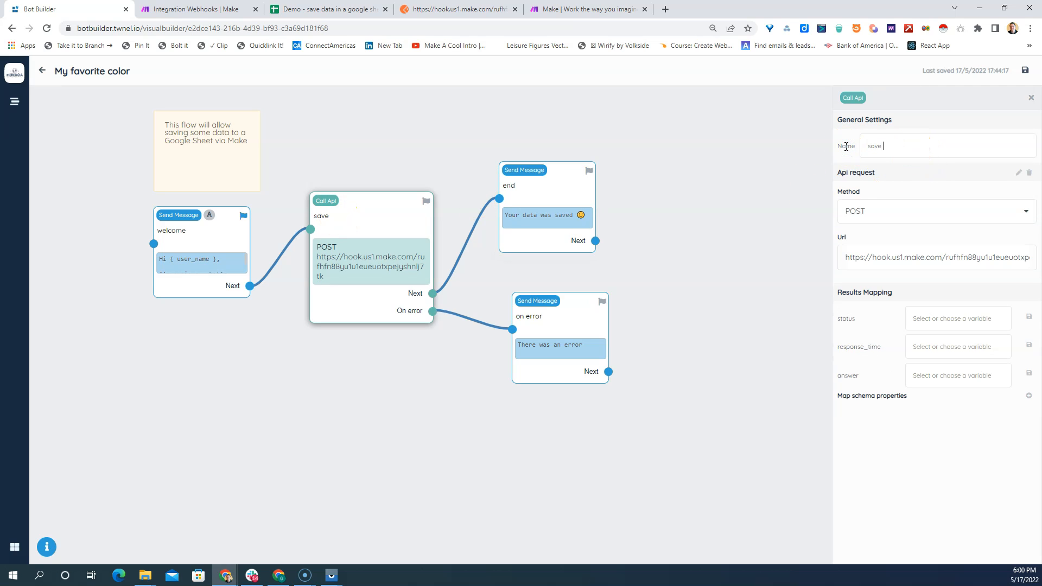
text( to sheet)
click(571, 214)
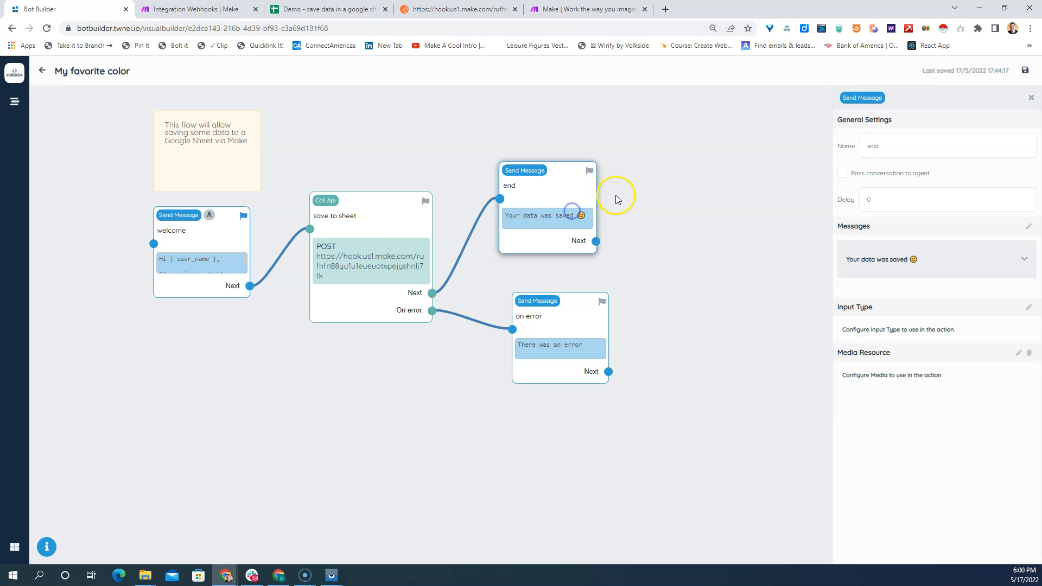
click(1027, 230)
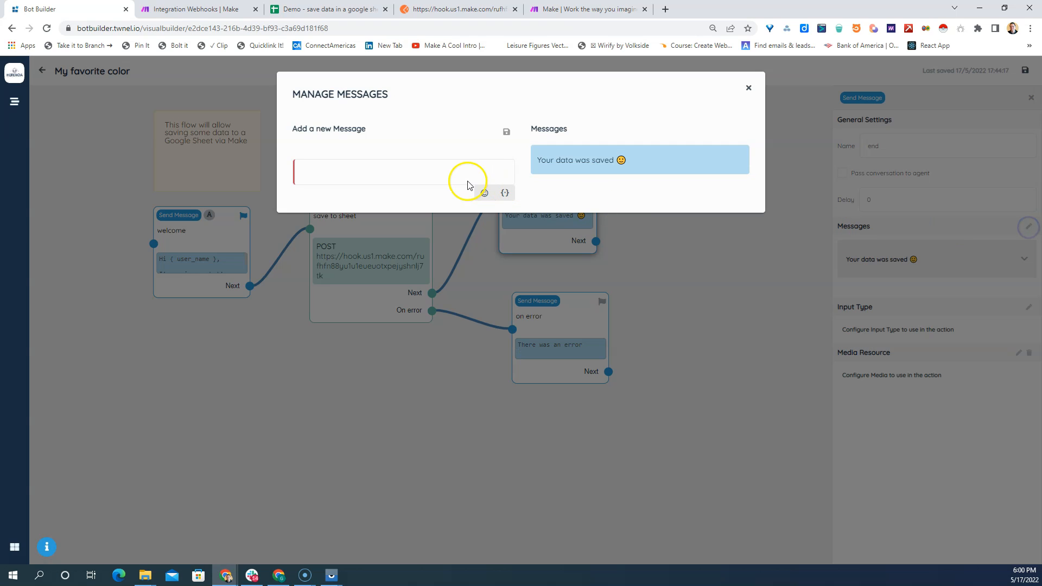
click(556, 170)
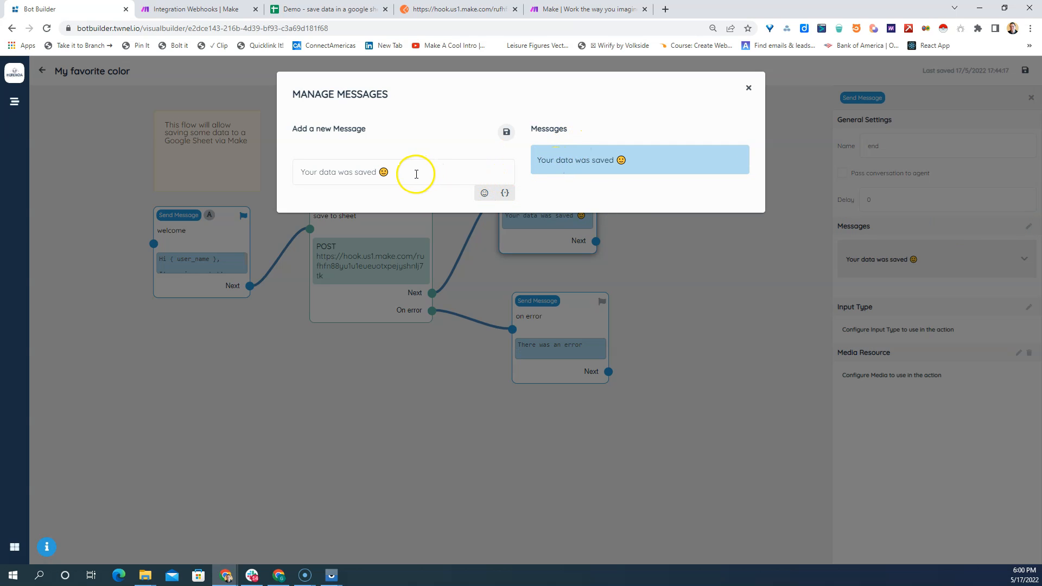
drag(385, 172, 272, 187)
key(BackSpace)
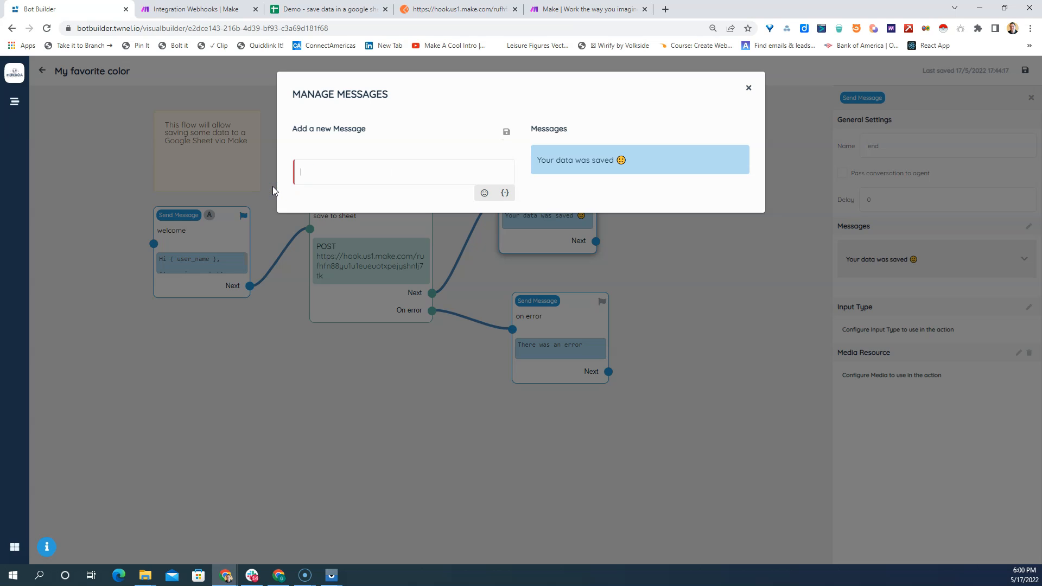
click(504, 193)
click(358, 237)
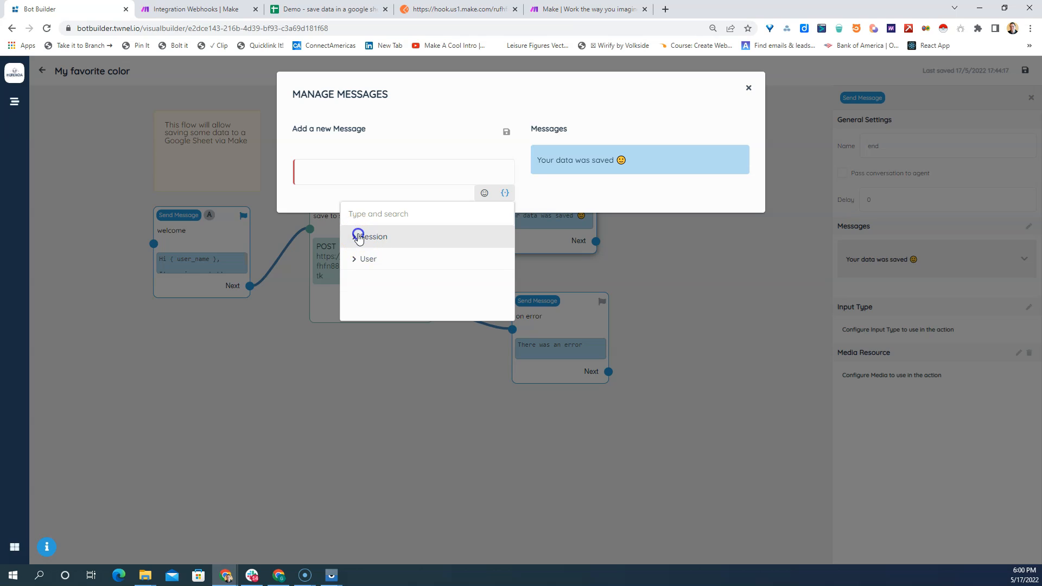
click(372, 262)
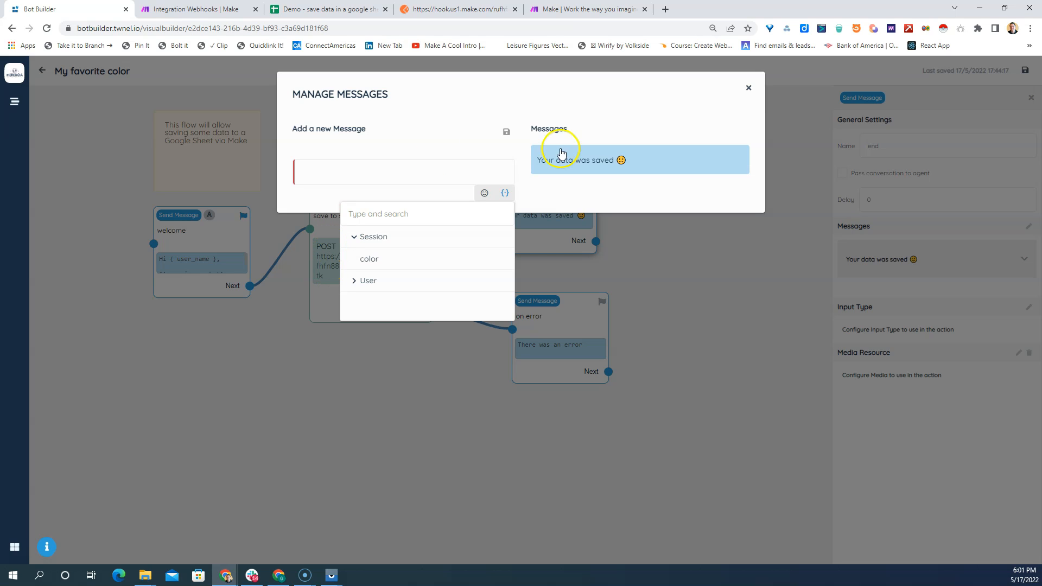
click(748, 88)
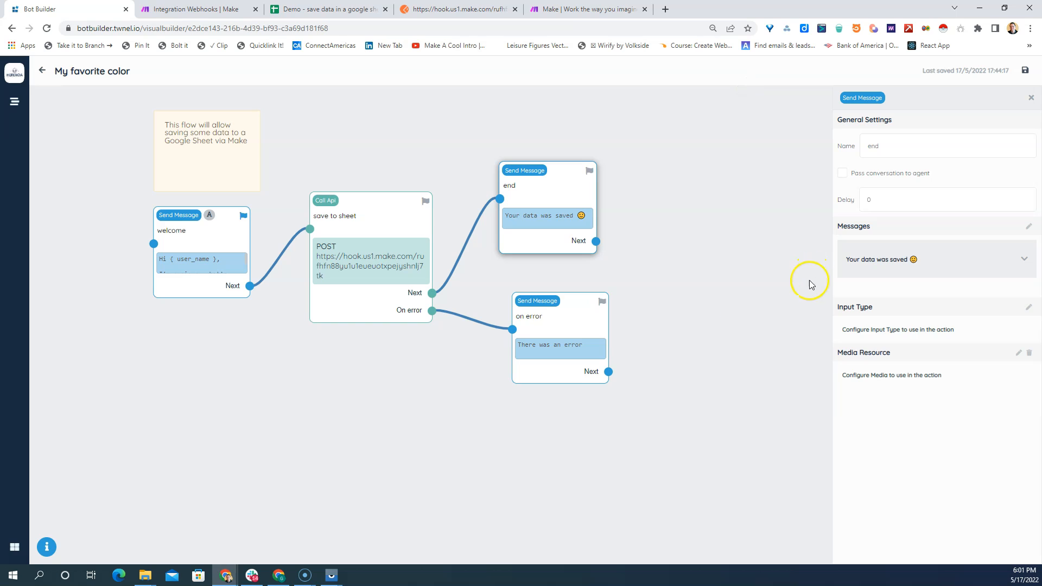
- Map the save to sheet block's Msg result value to a new variable named msg
click(388, 257)
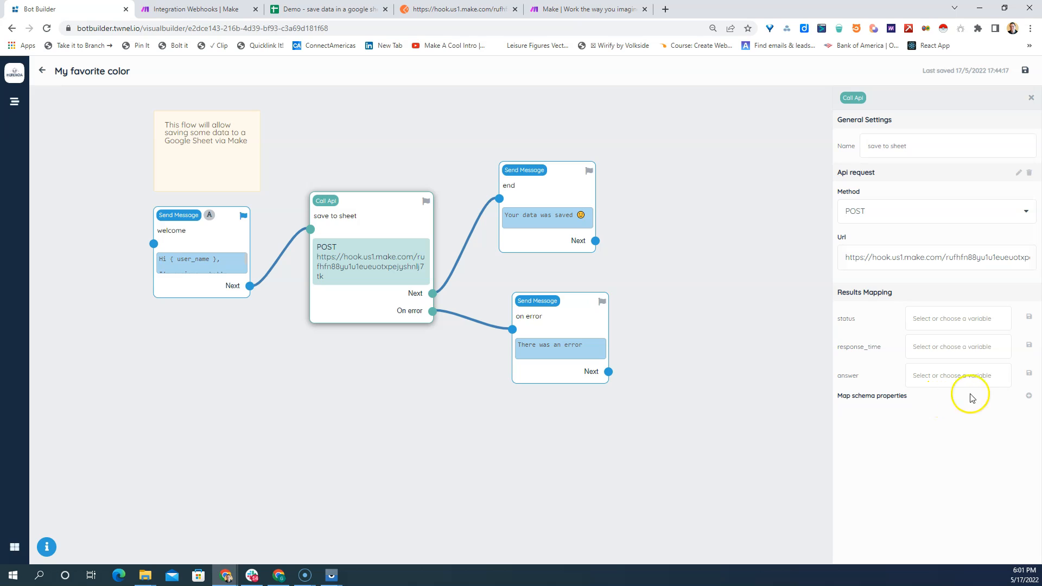
click(1028, 396)
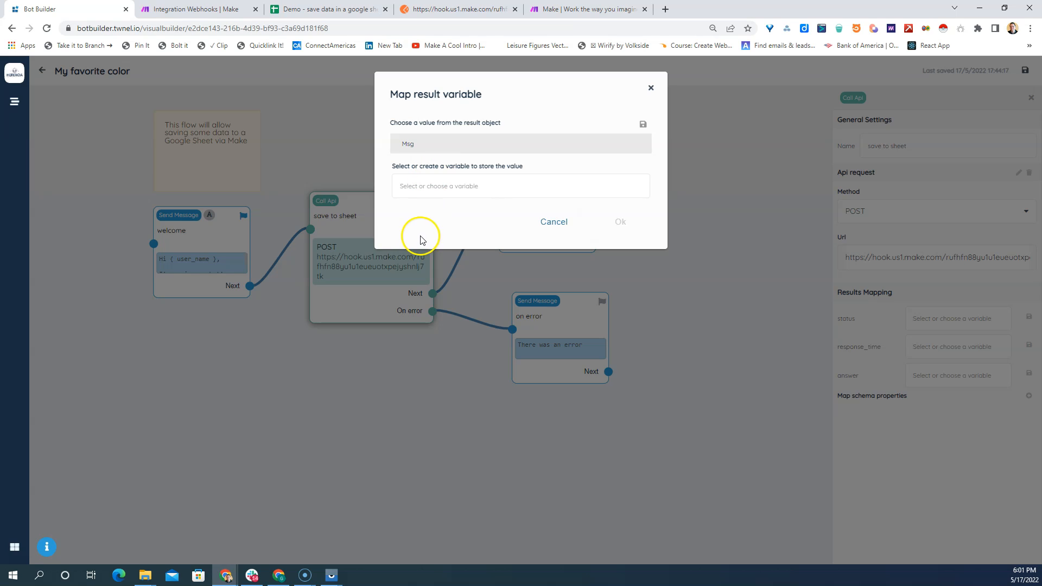
click(420, 187)
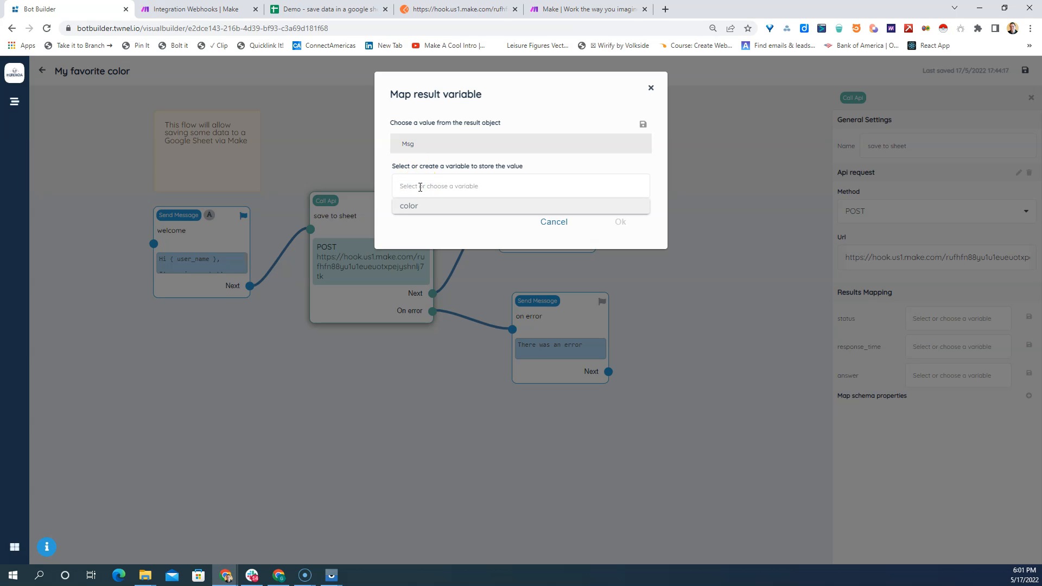
text(ms)
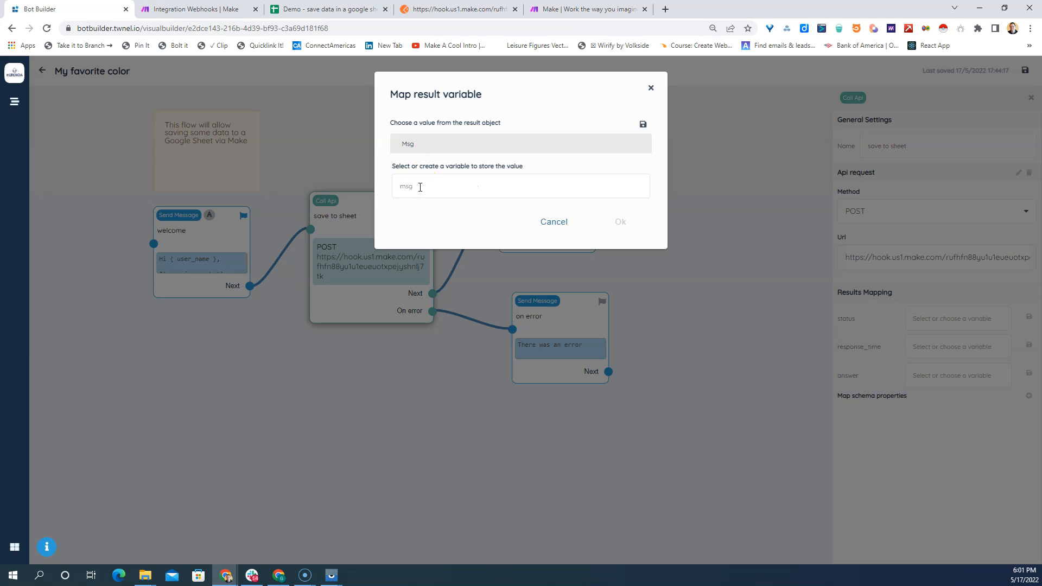
text(g)
click(642, 124)
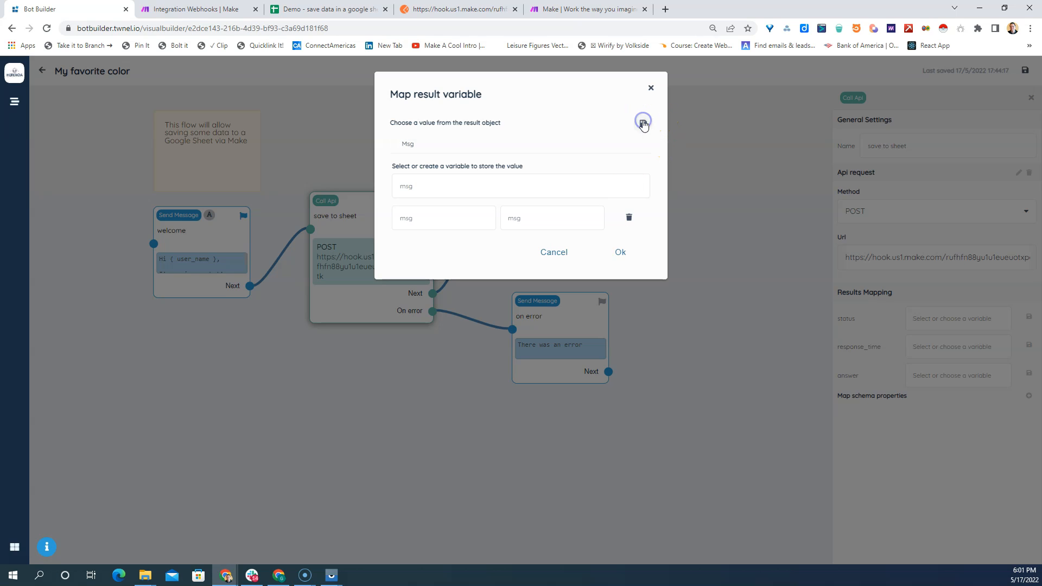
click(616, 251)
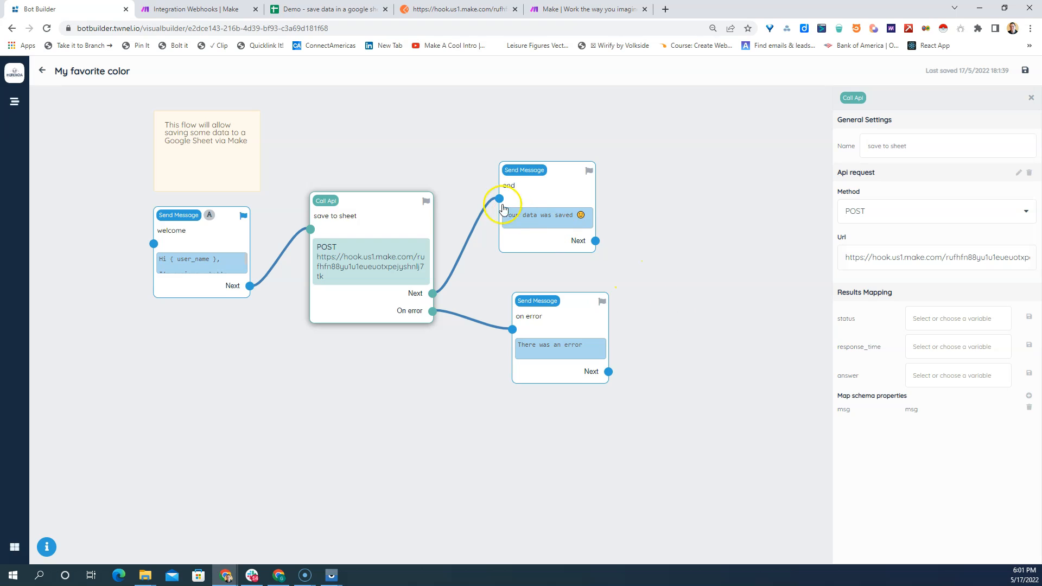
- Replace the text of the end block's message with the Session variable msg
click(535, 203)
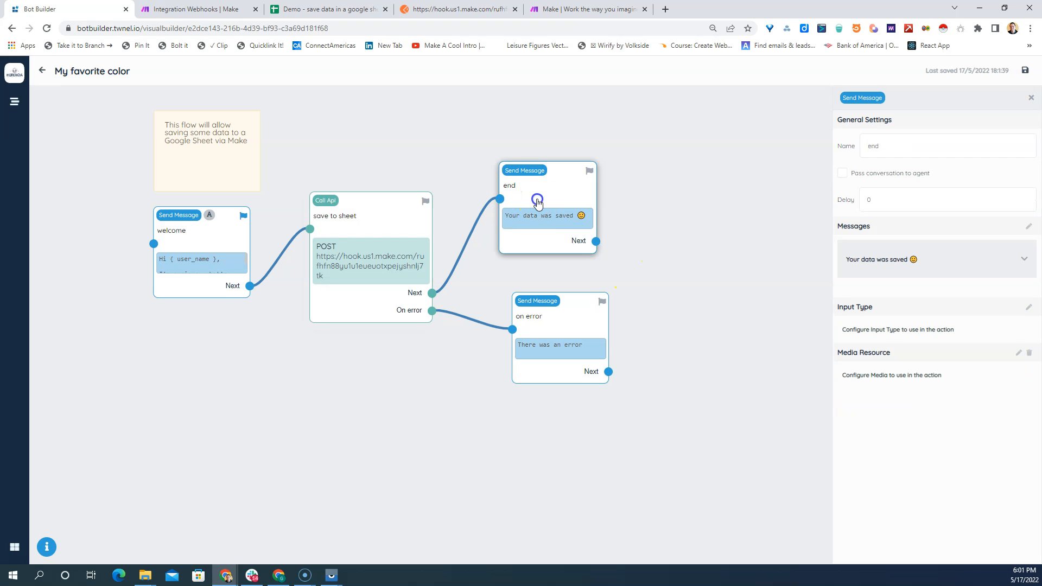
click(1028, 225)
click(580, 168)
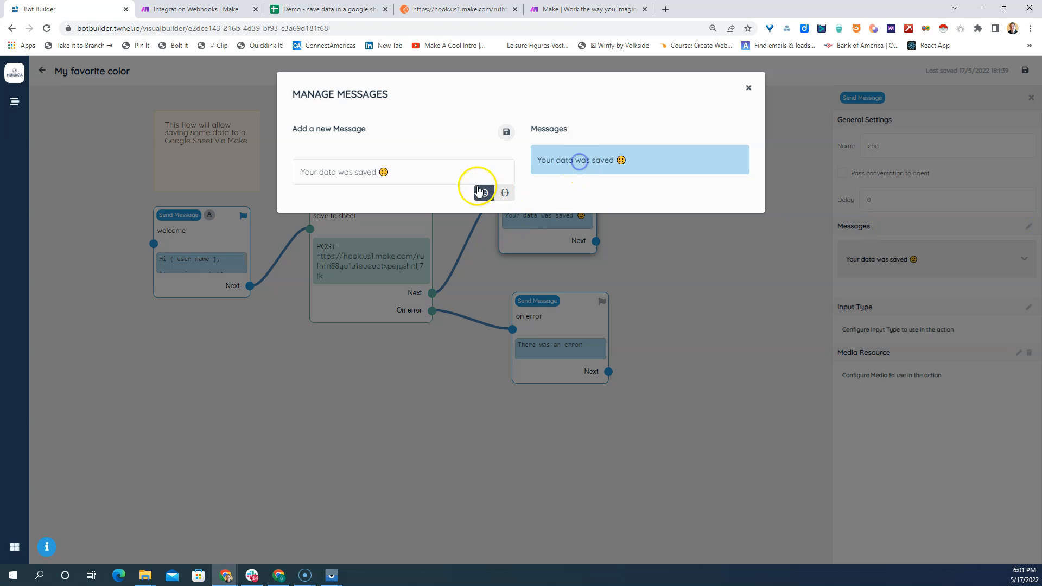
drag(418, 170, 278, 168)
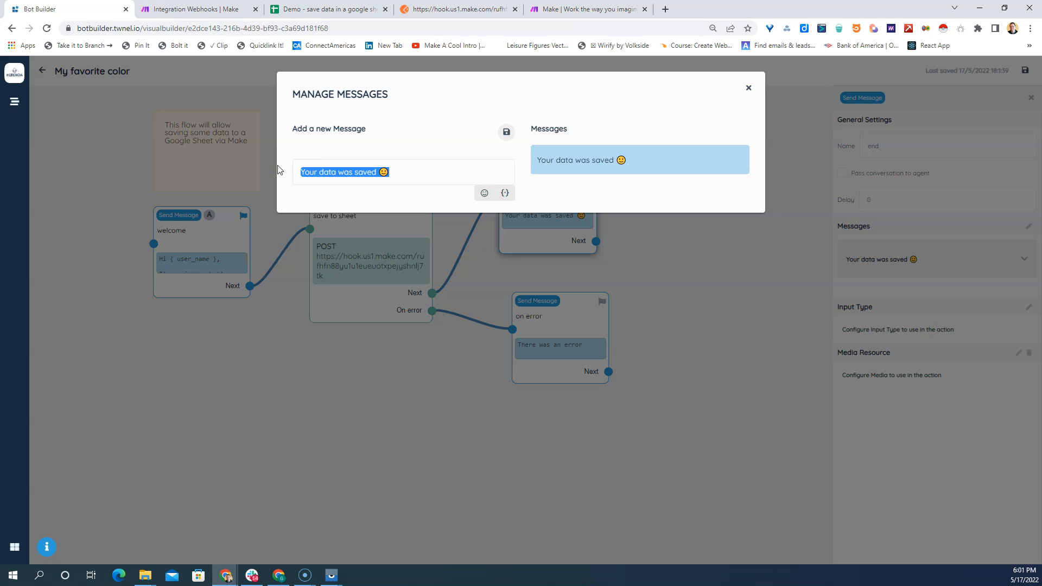
key(BackSpace)
click(507, 193)
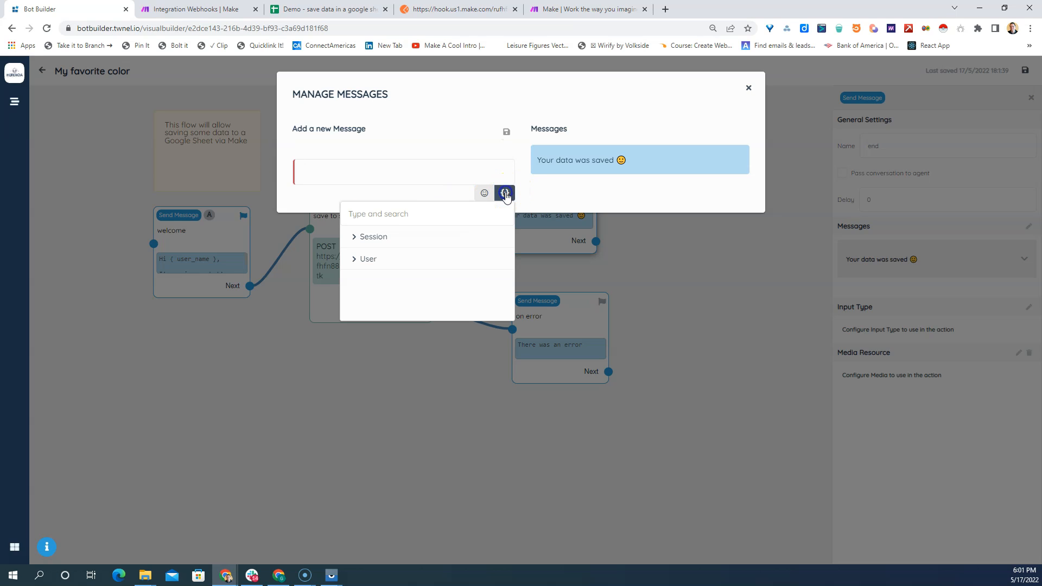
click(355, 241)
click(367, 281)
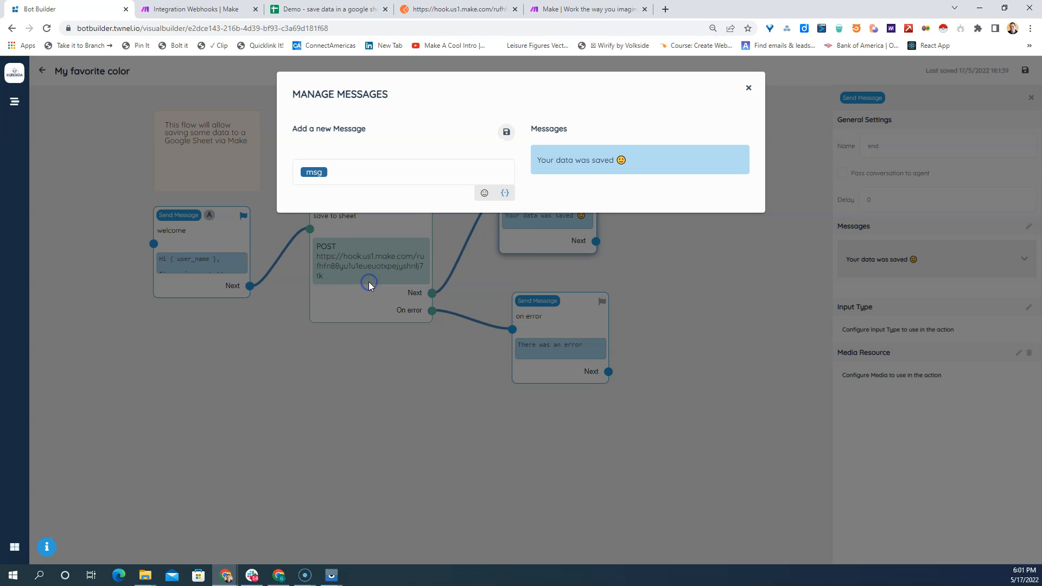
- Check the Postman response text, append a slightly smiling emoji after the msg variable, and store the end block's message
click(451, 10)
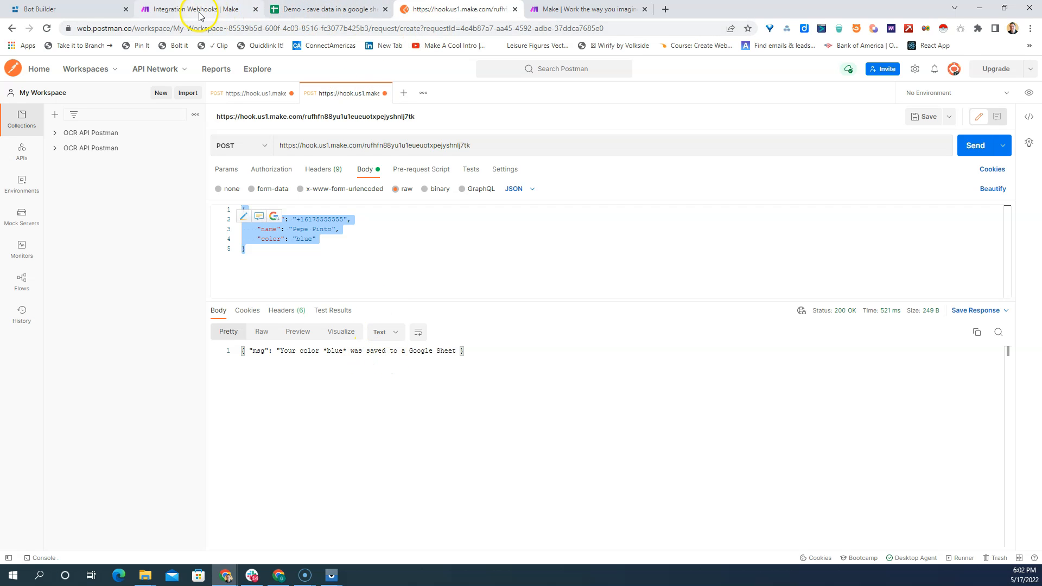
click(90, 16)
click(345, 166)
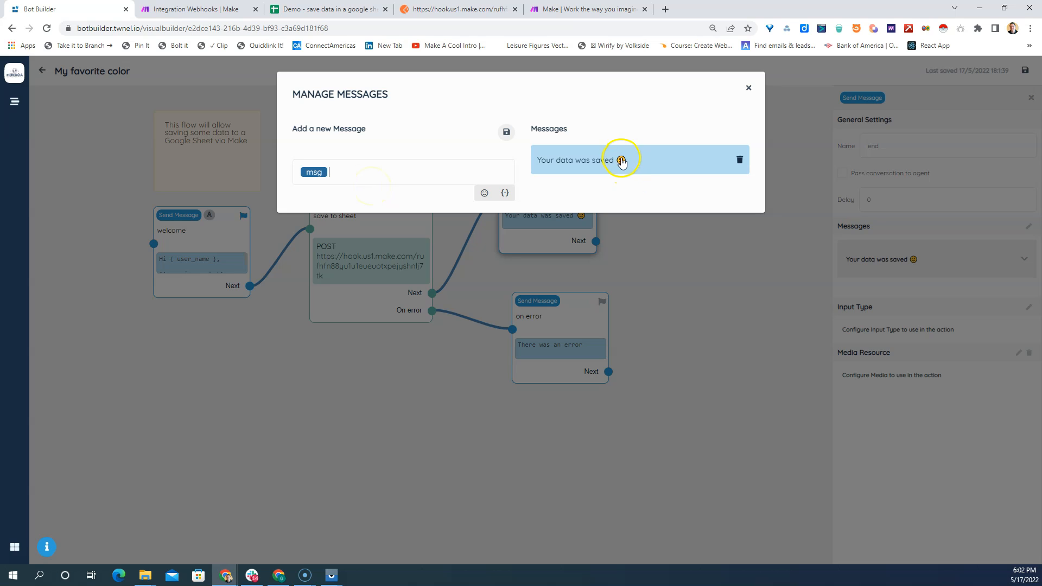
click(486, 197)
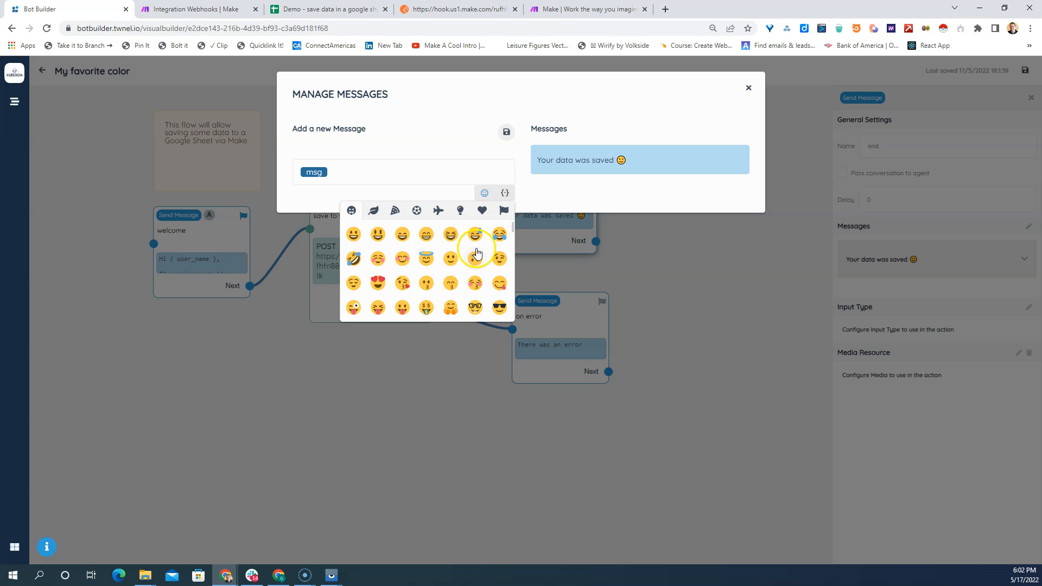
click(451, 261)
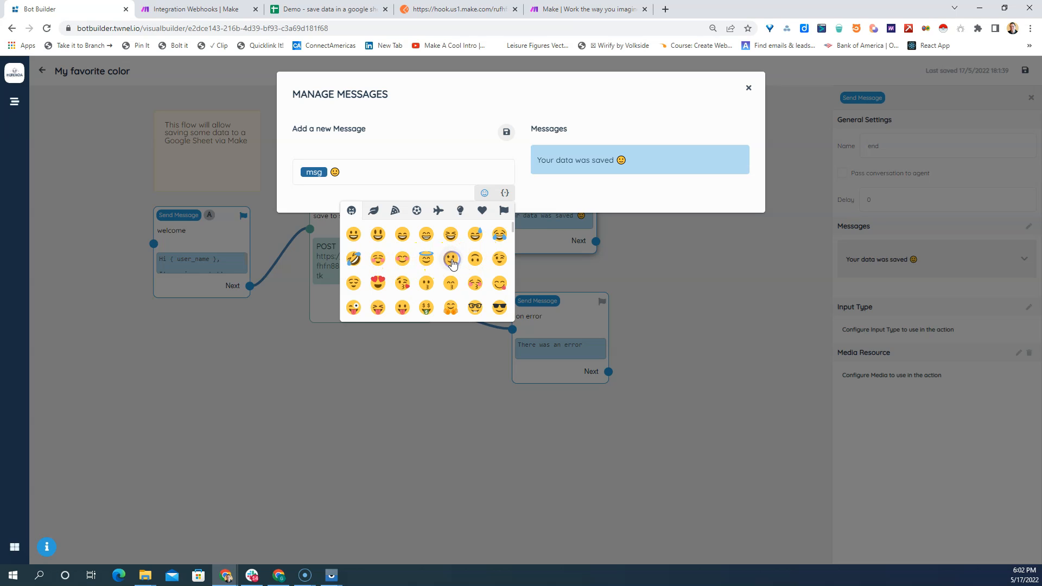
click(506, 133)
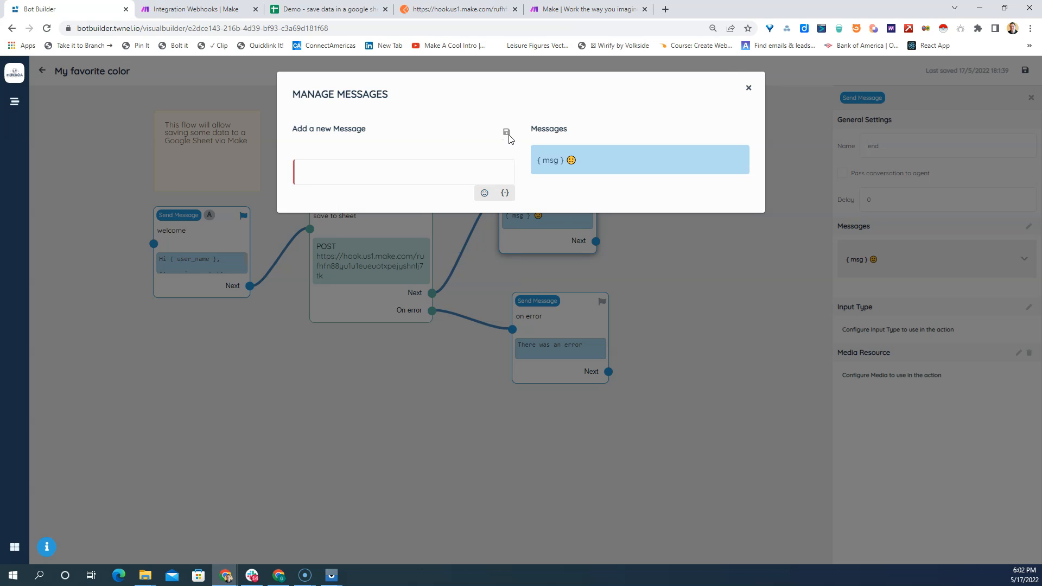
click(748, 89)
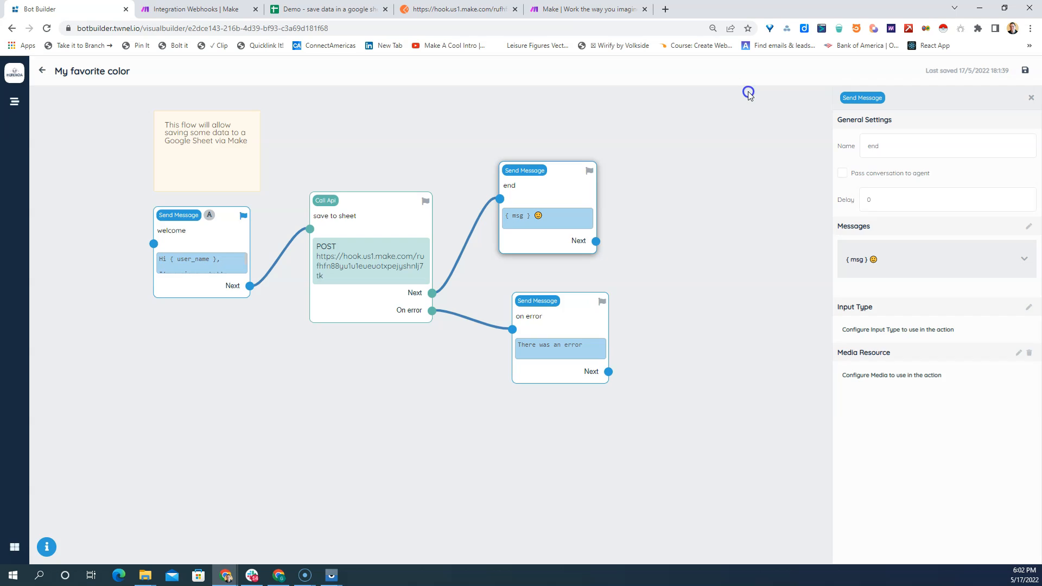
- Save the flow and align the on error block directly below the end block
click(1025, 73)
drag(553, 301, 541, 298)
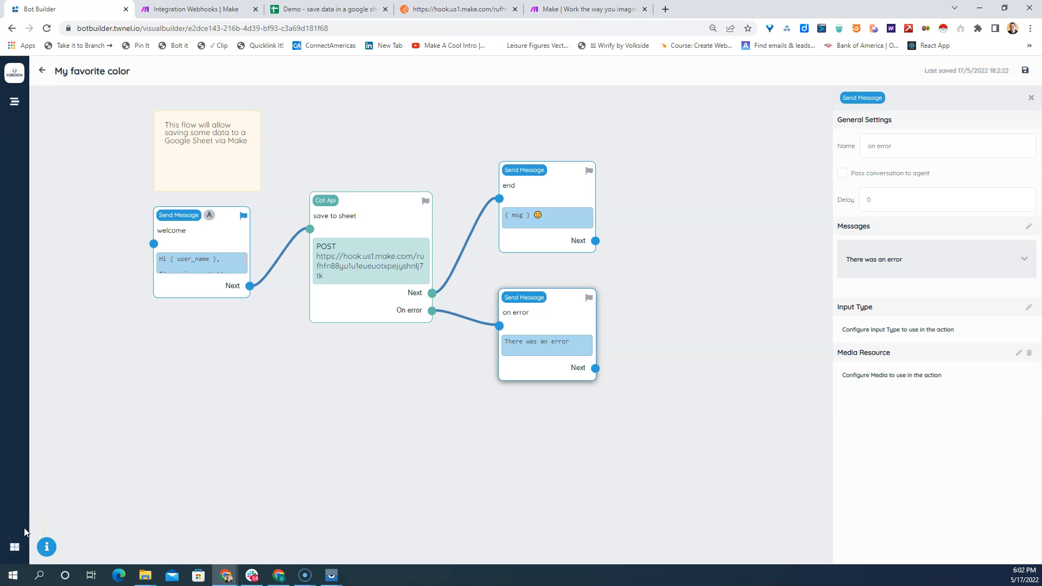
- Open the Business Units section of Twnel Settings and review the listed units and their tags
click(15, 545)
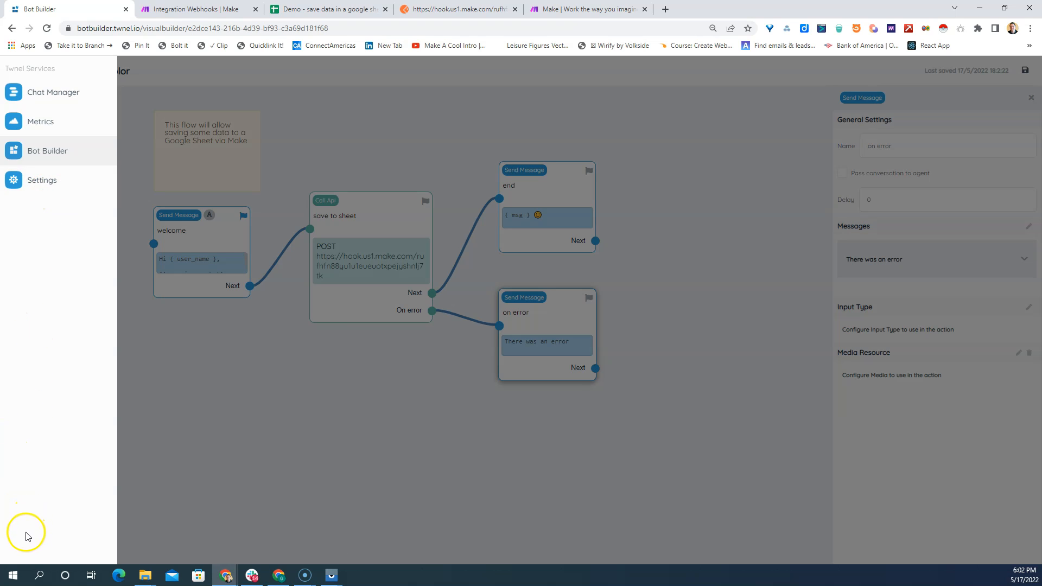
click(48, 183)
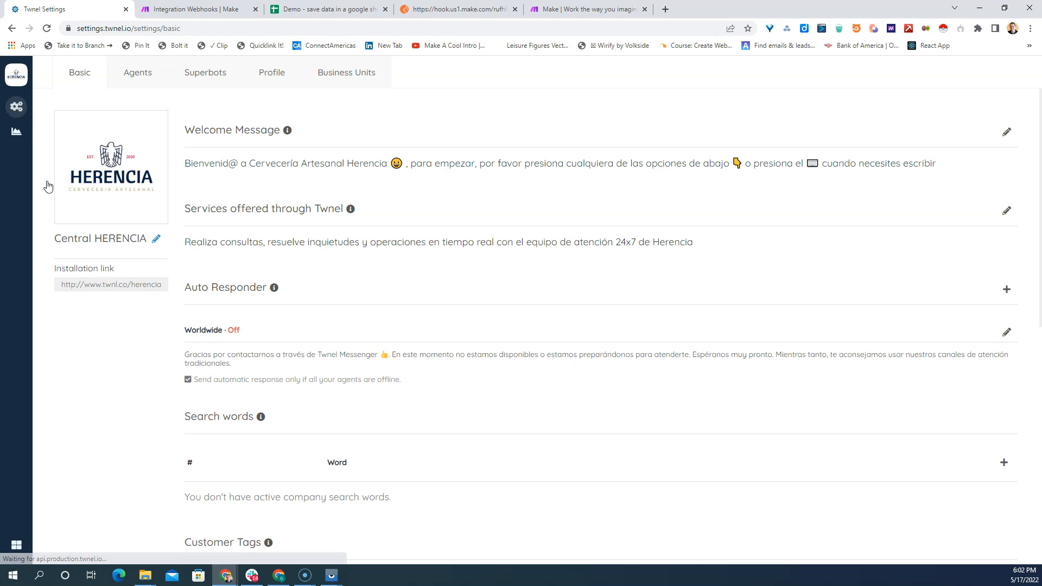
click(332, 73)
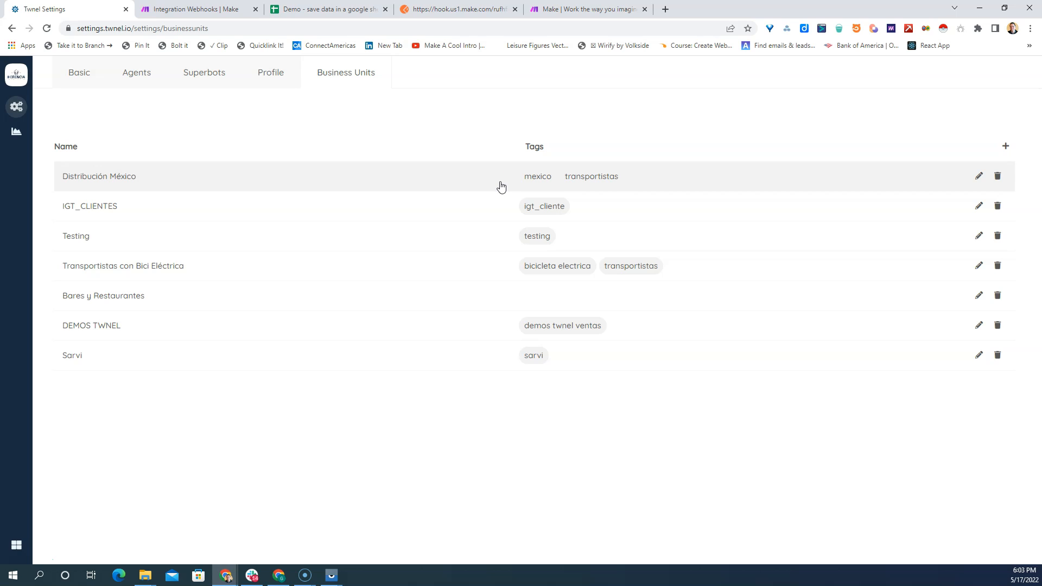
click(512, 292)
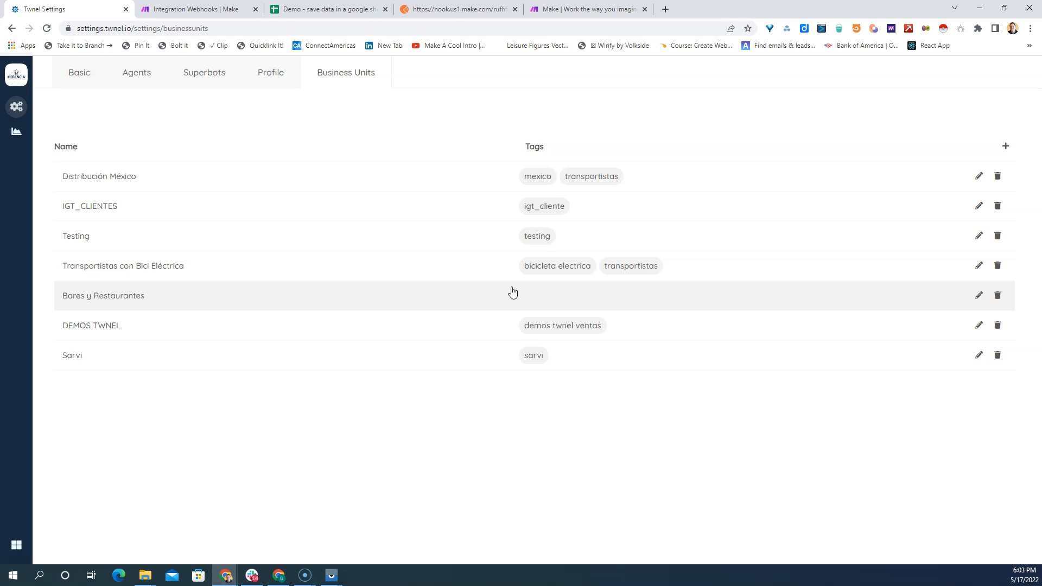
click(488, 239)
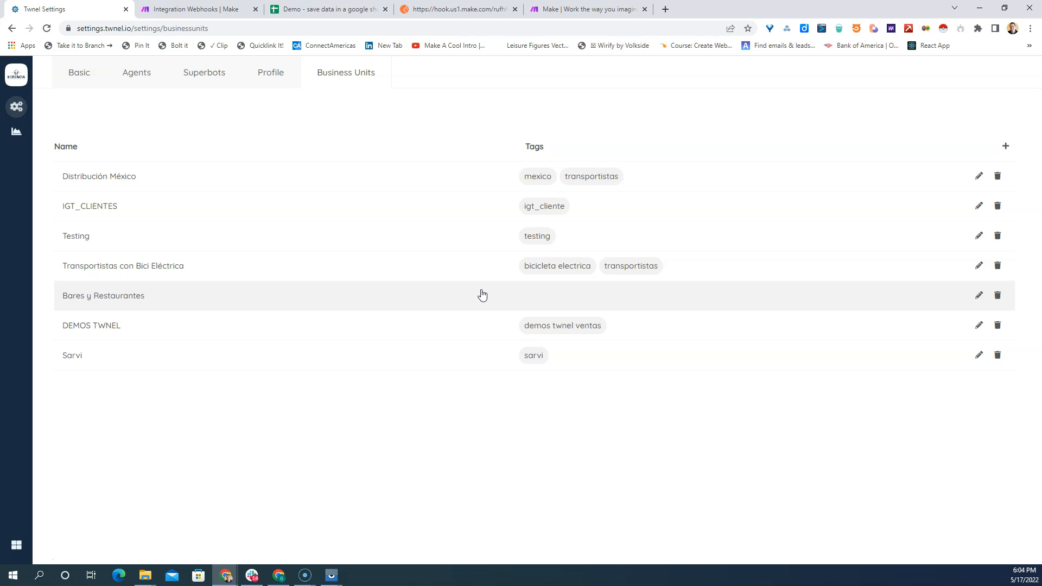
- Open the Superbots list, look through the listed bots, and view the Create Bot form without adding a bot
click(193, 76)
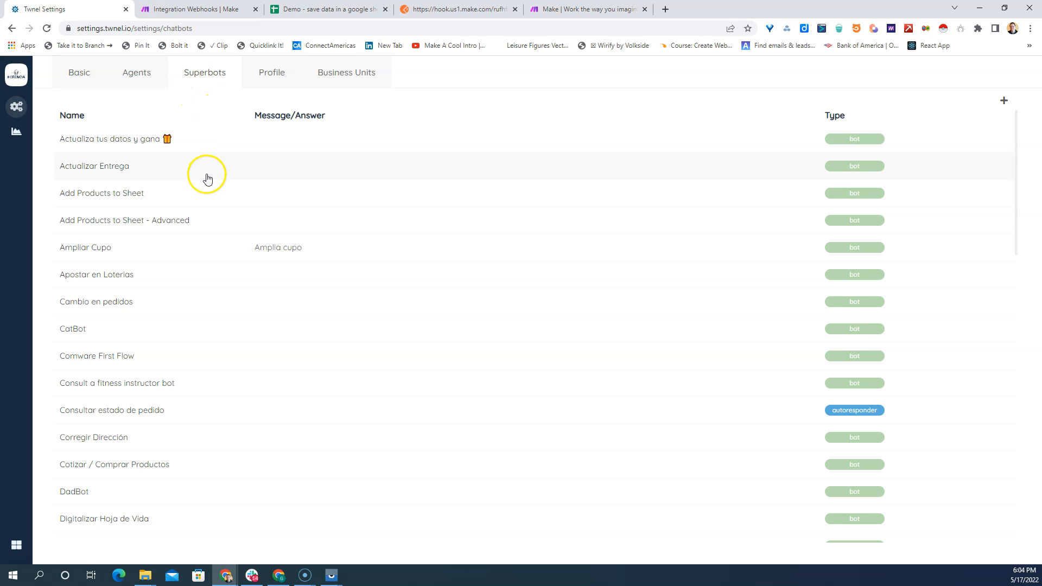
scroll(408, 302, down, 6)
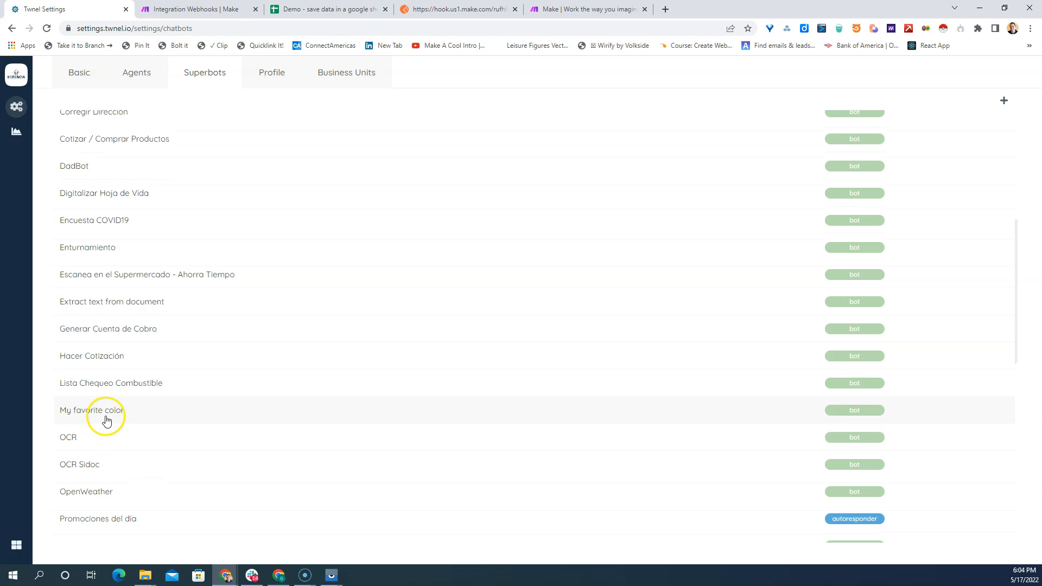
scroll(106, 421, down, 1)
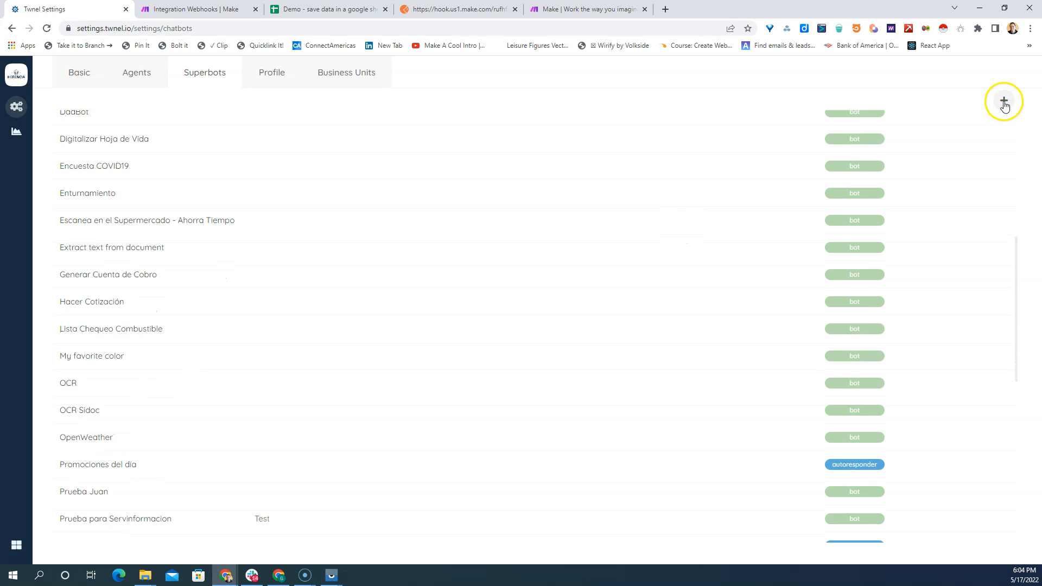
click(1004, 102)
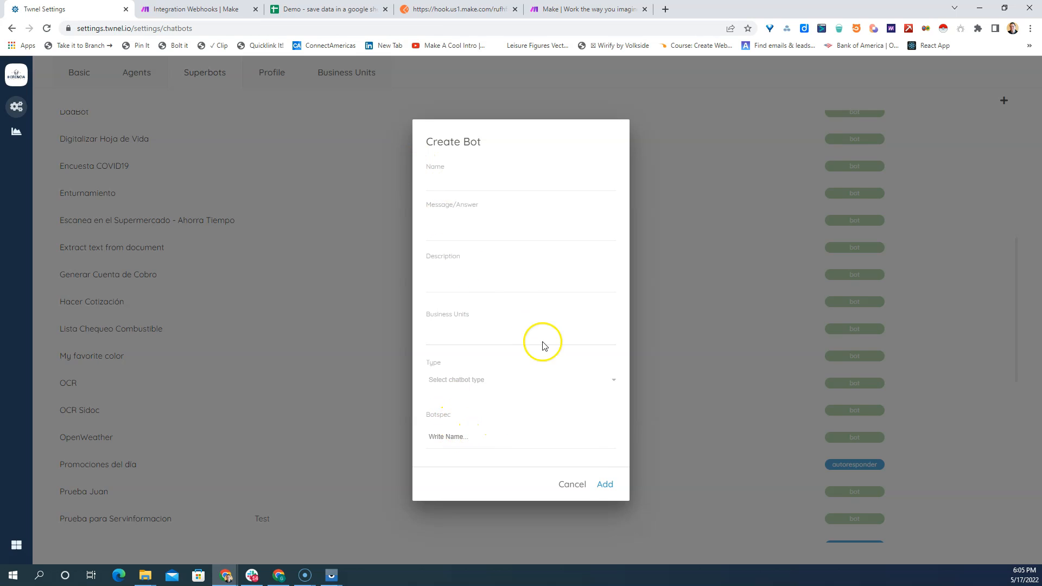
click(574, 483)
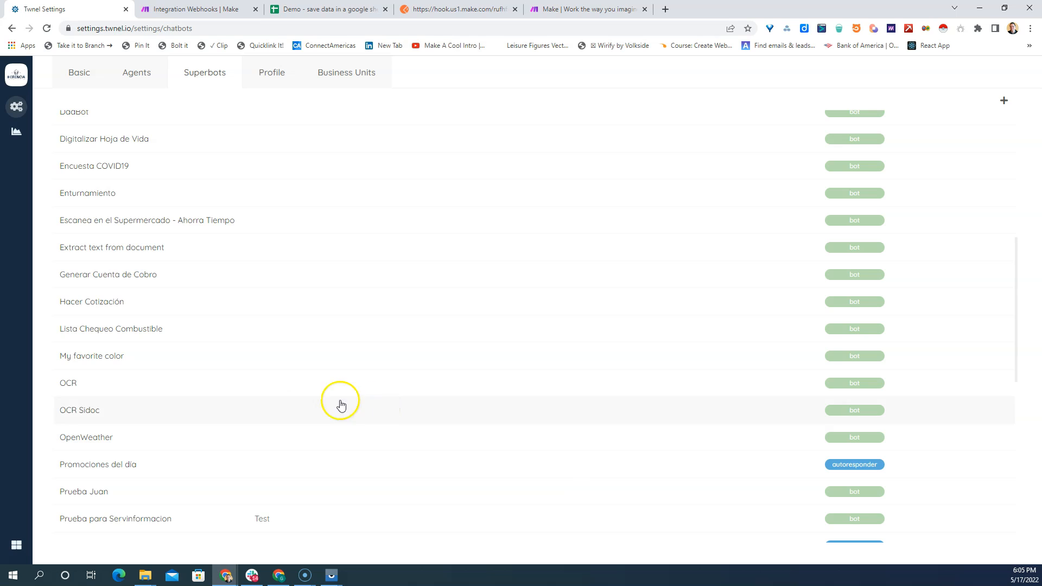
- Edit the My favorite color superbot, keeping its type as Bot and linking it to the My favorite color botspec
click(111, 356)
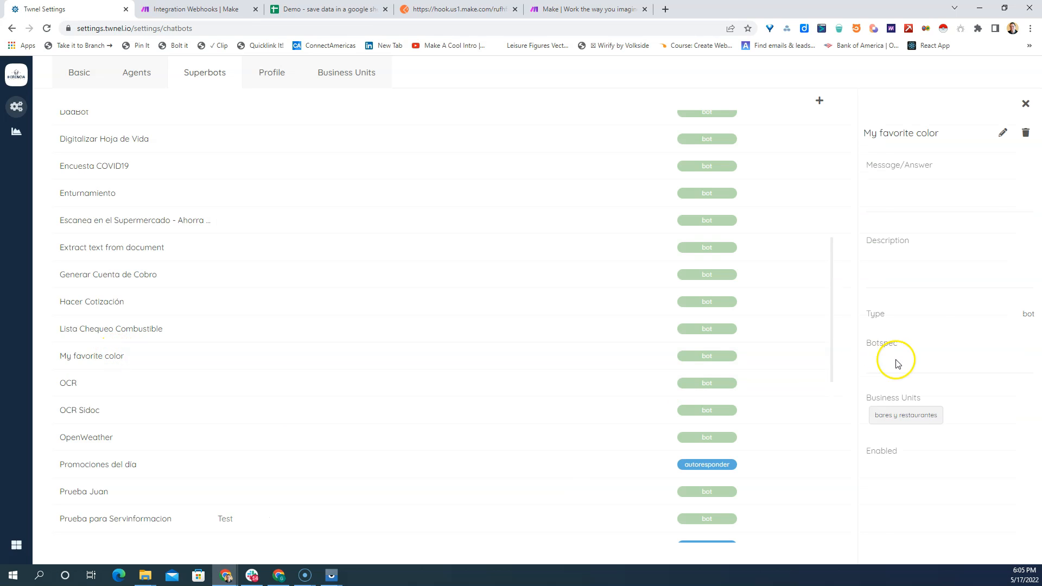
click(1001, 137)
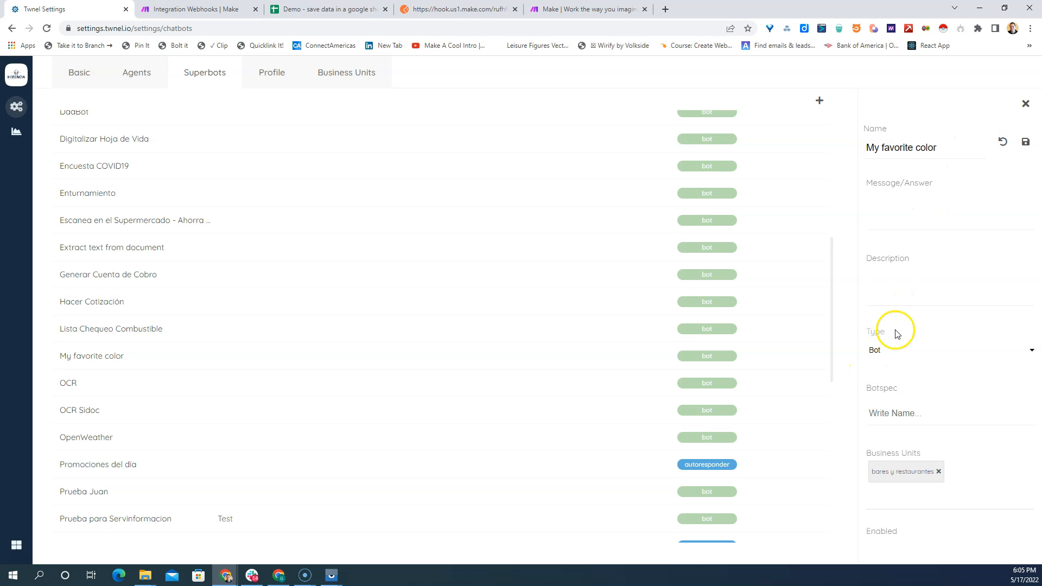
click(882, 350)
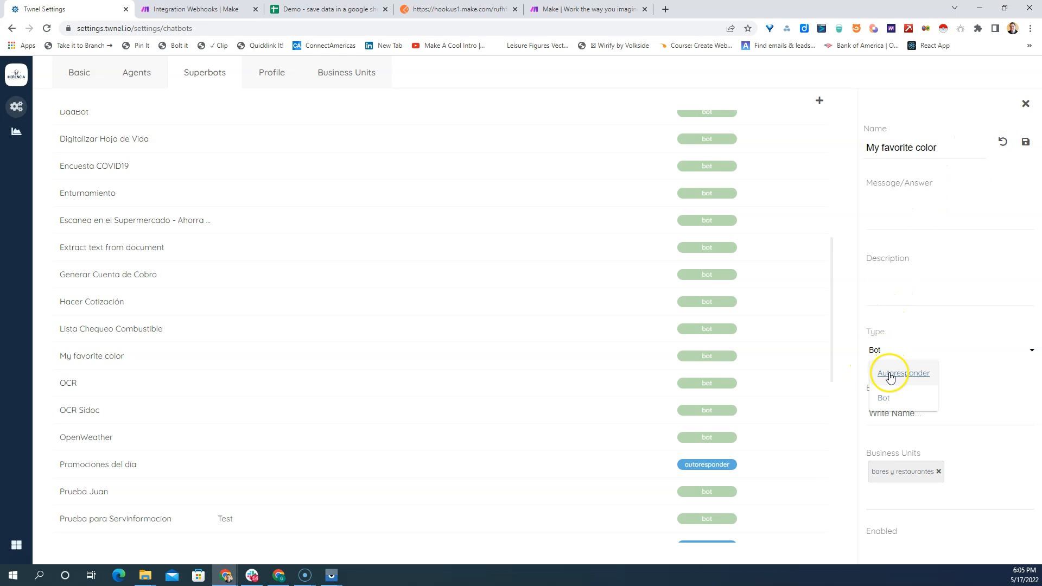
click(885, 397)
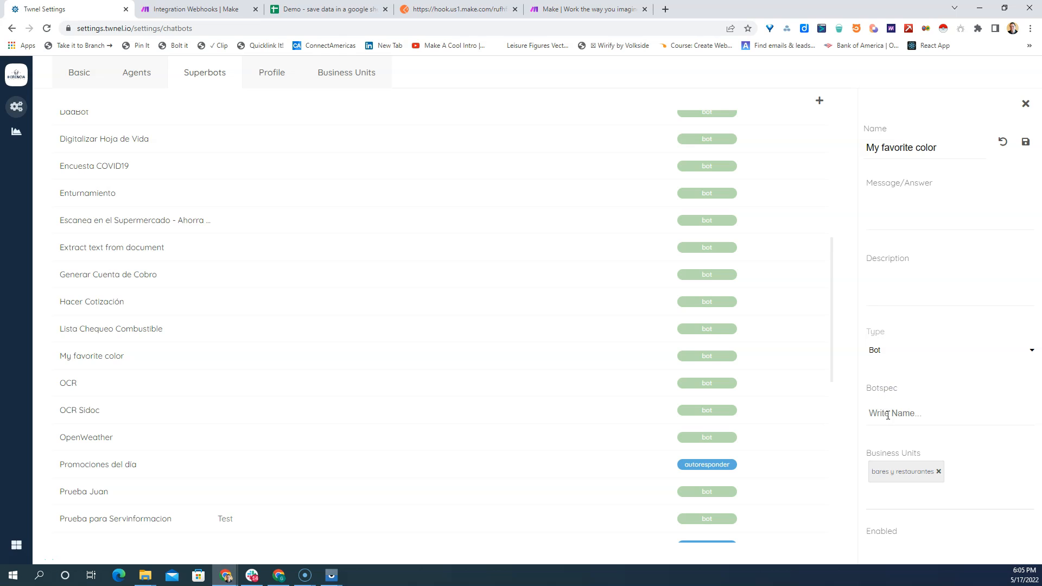
click(888, 415)
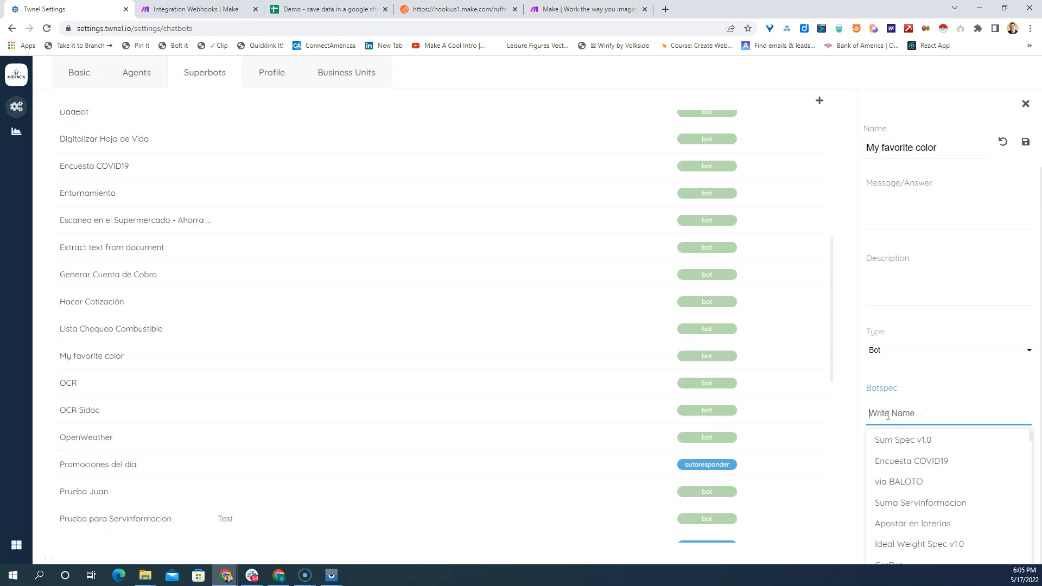
scroll(903, 446, down, 2)
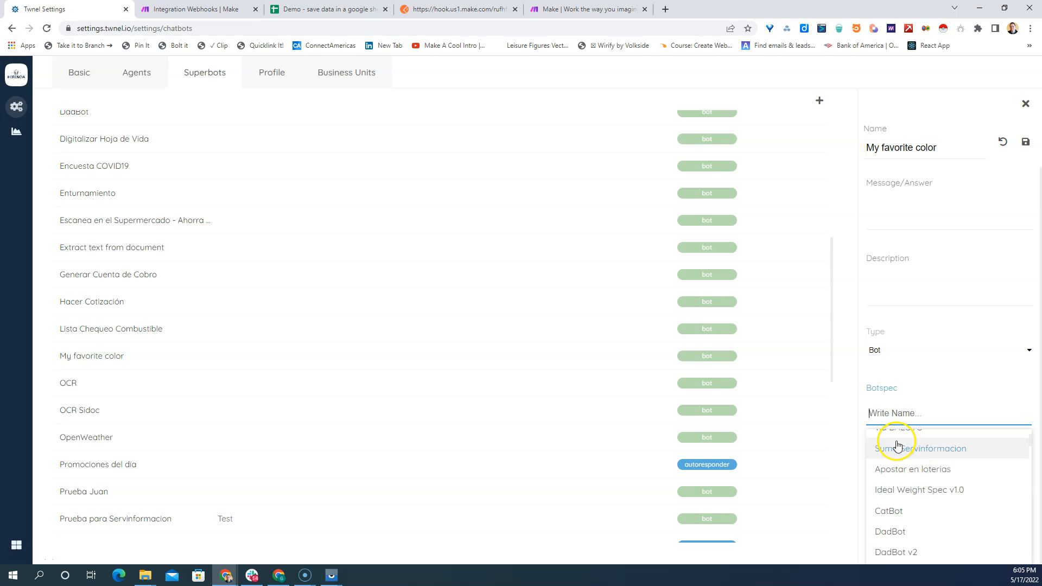
text(my)
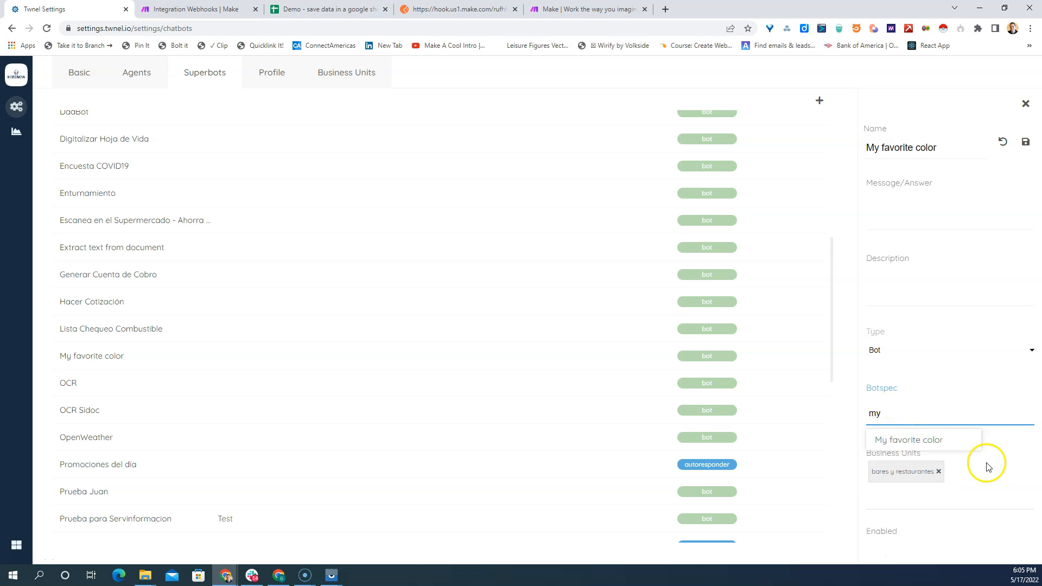
click(926, 439)
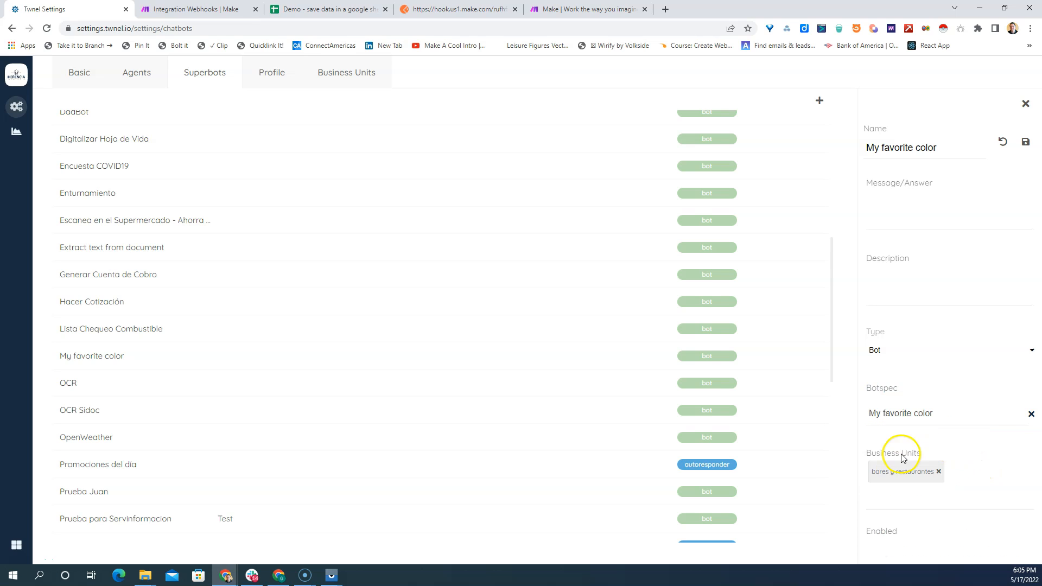
- Remove and reassign the Bares y Restaurantes business unit on the superbot, and save the superbot's settings
click(938, 472)
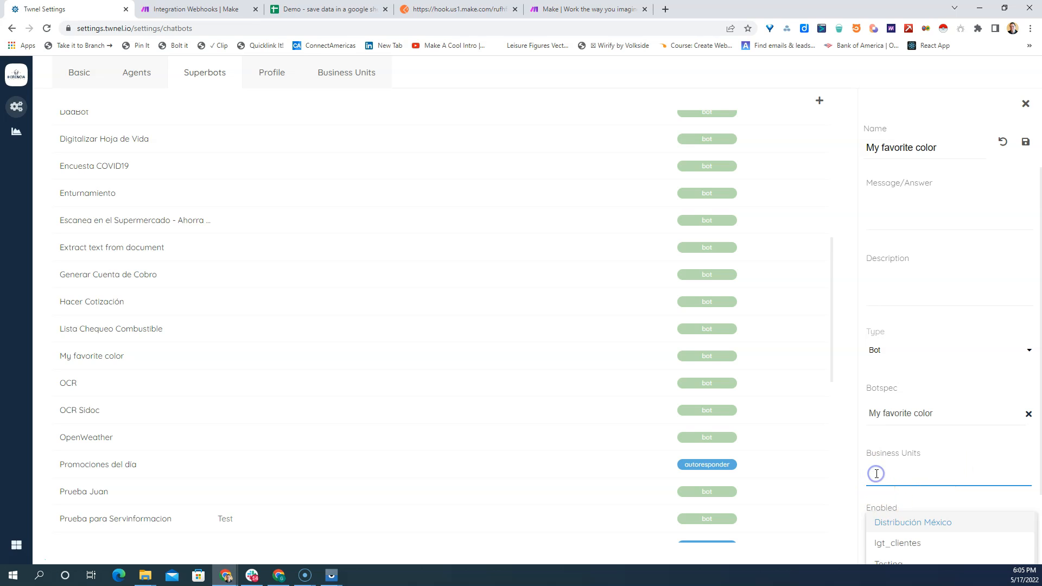
text(dem)
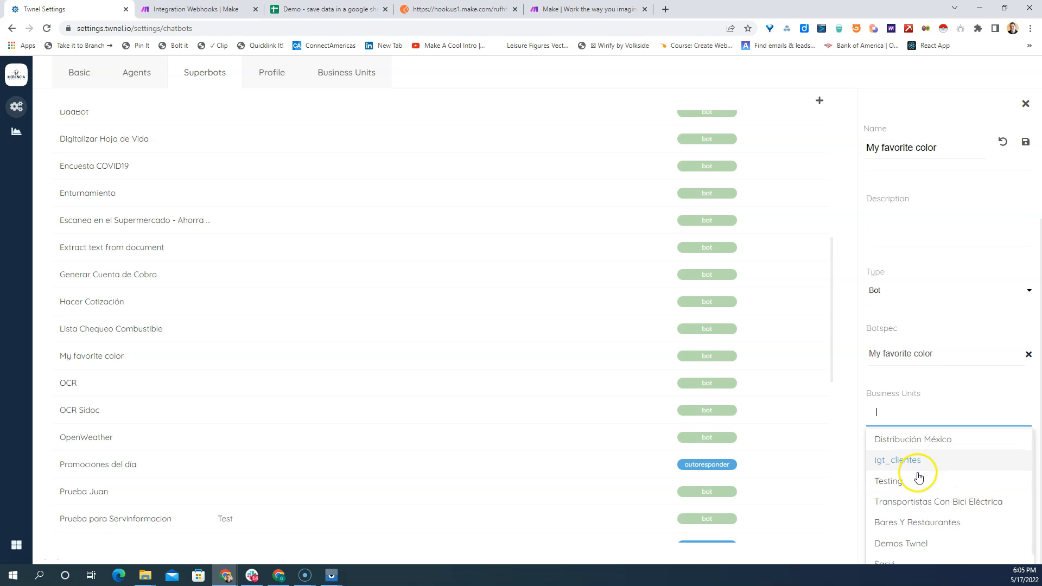
click(882, 522)
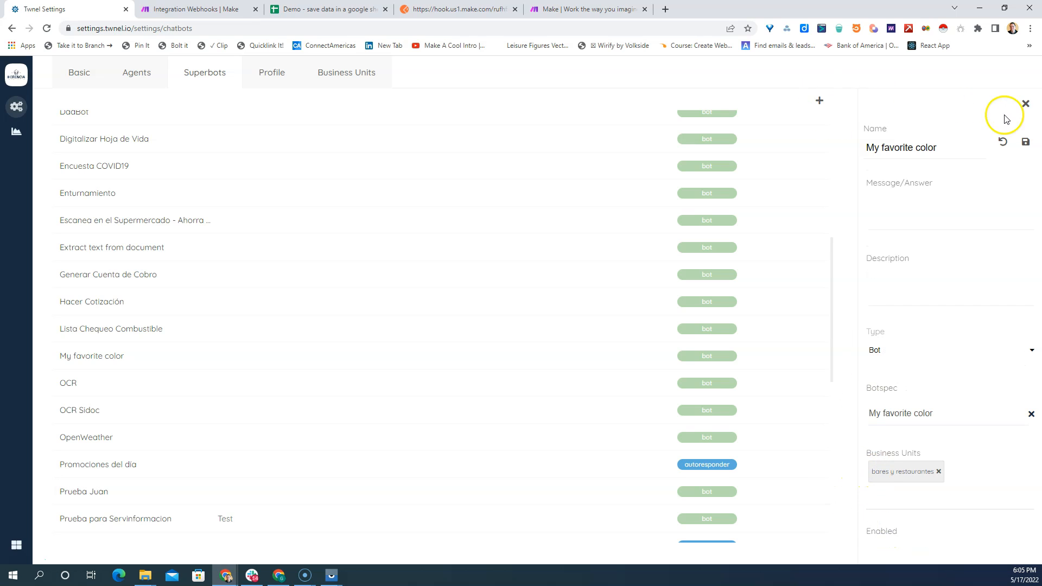
click(1025, 141)
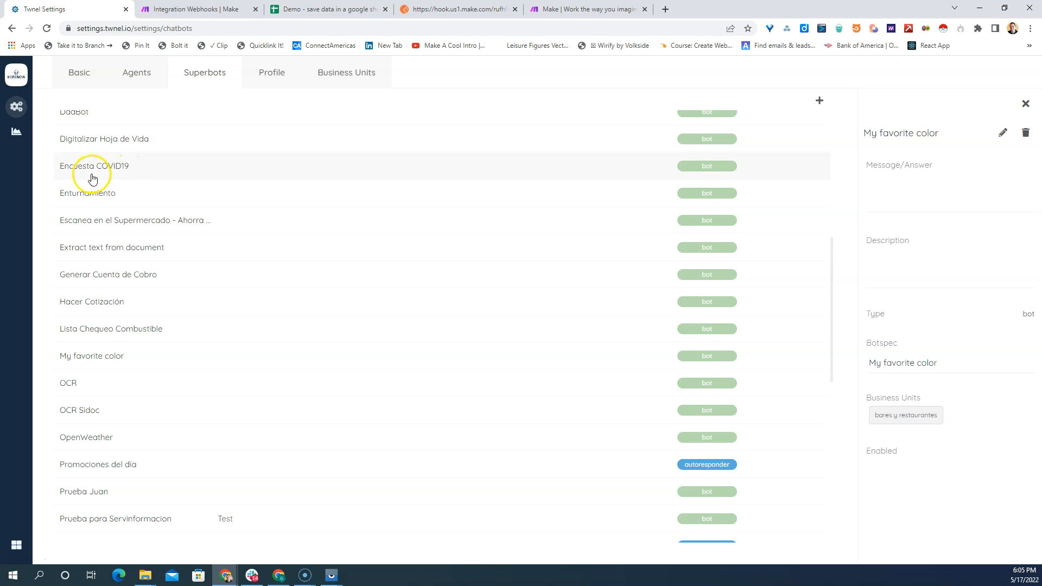
- Switch to Bot Builder, open the Tutorials folder's My favorite color flow in the visual builder, and align the on error block below the end block
click(16, 544)
click(57, 172)
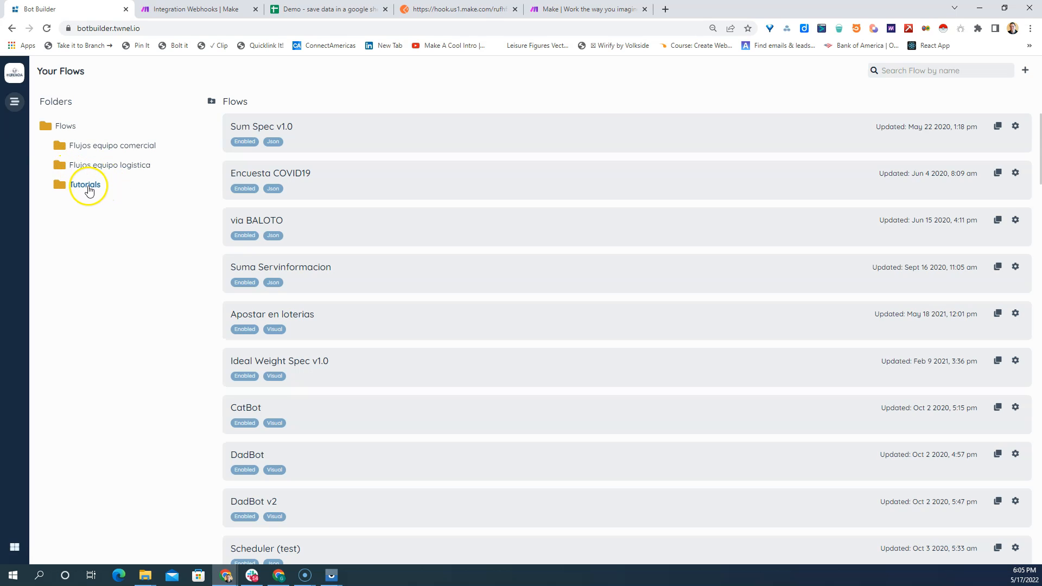
click(87, 184)
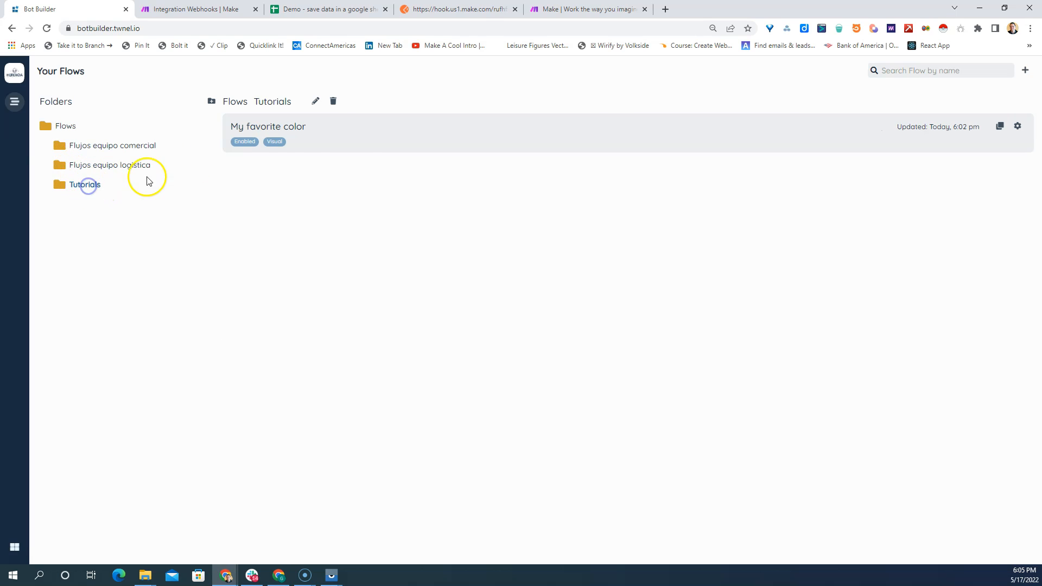
click(1016, 126)
click(941, 109)
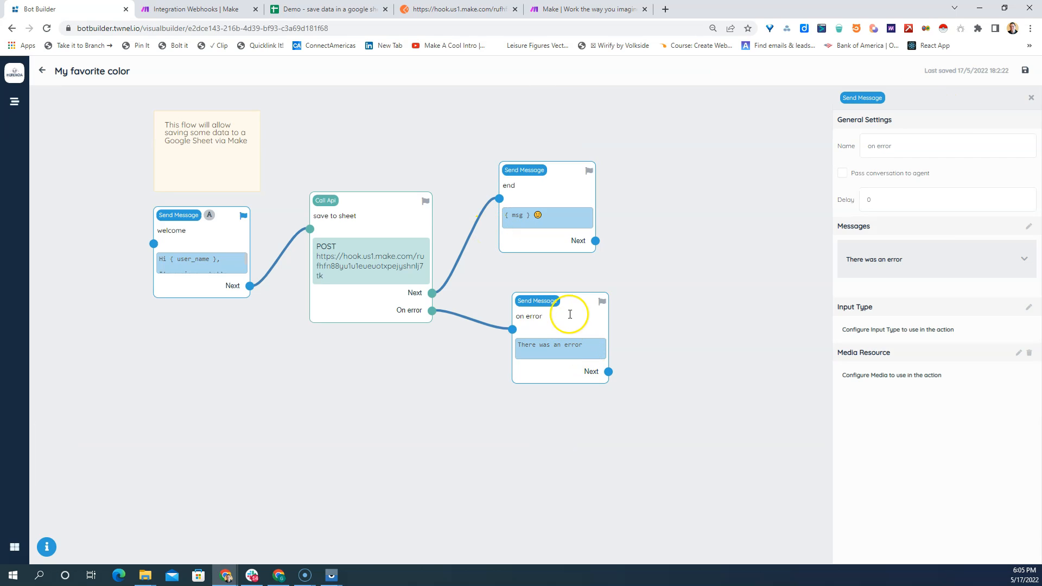
click(537, 306)
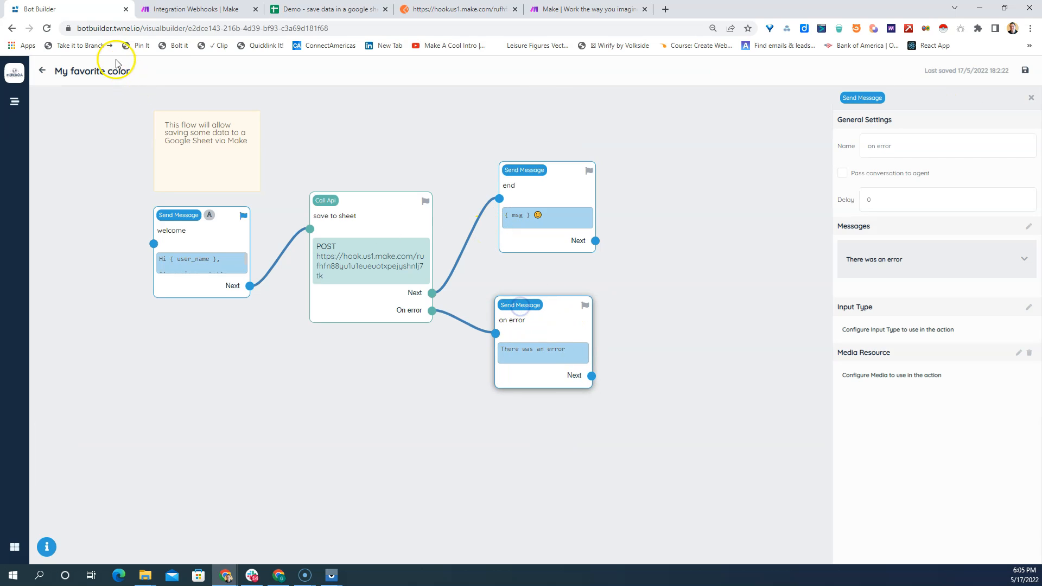
- Switch to Make, close the custom webhook's settings, and save the Integration Webhooks scenario with its scheduling turned on
click(210, 12)
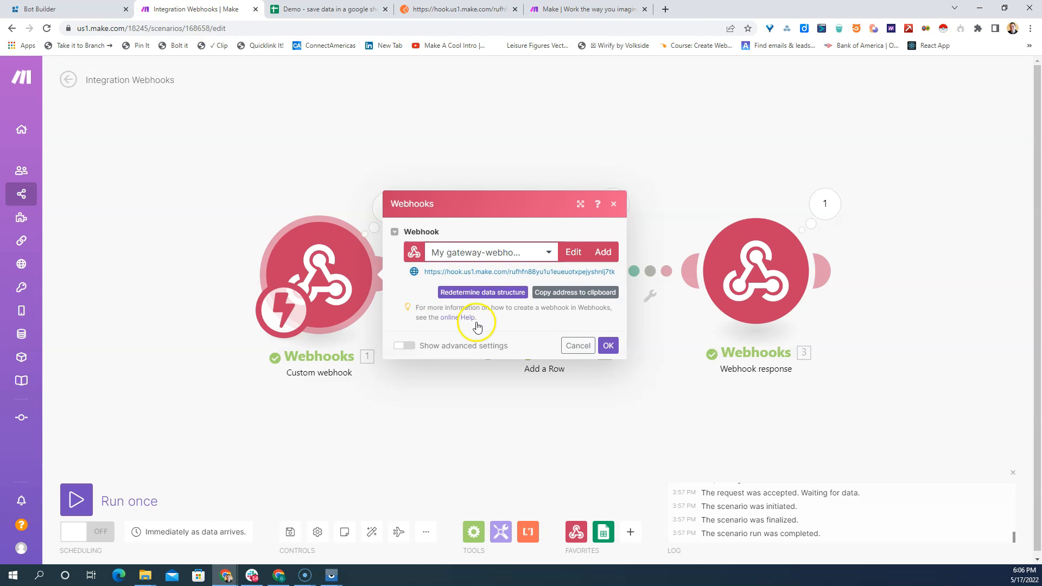
click(609, 349)
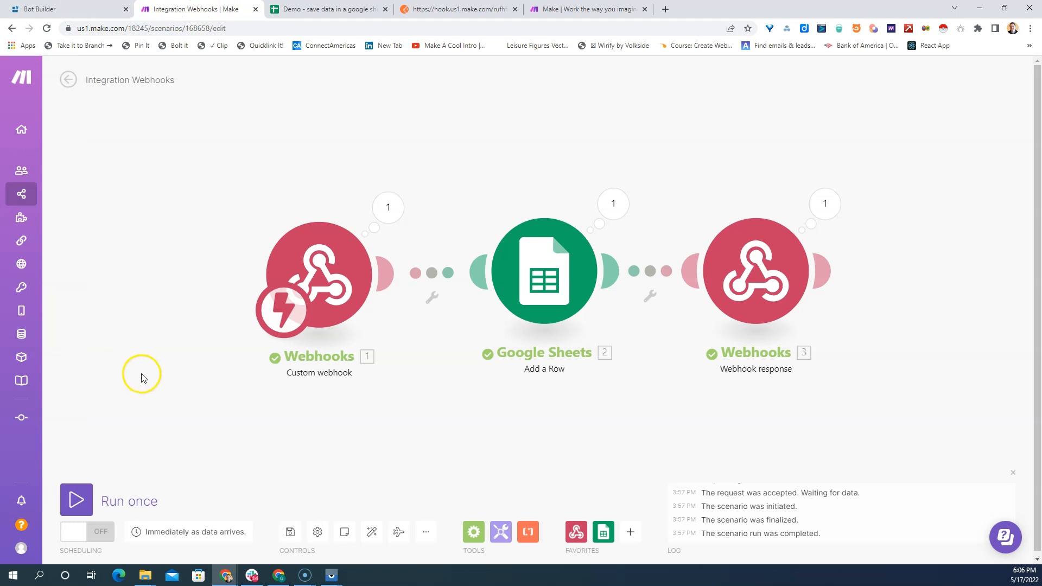
click(289, 535)
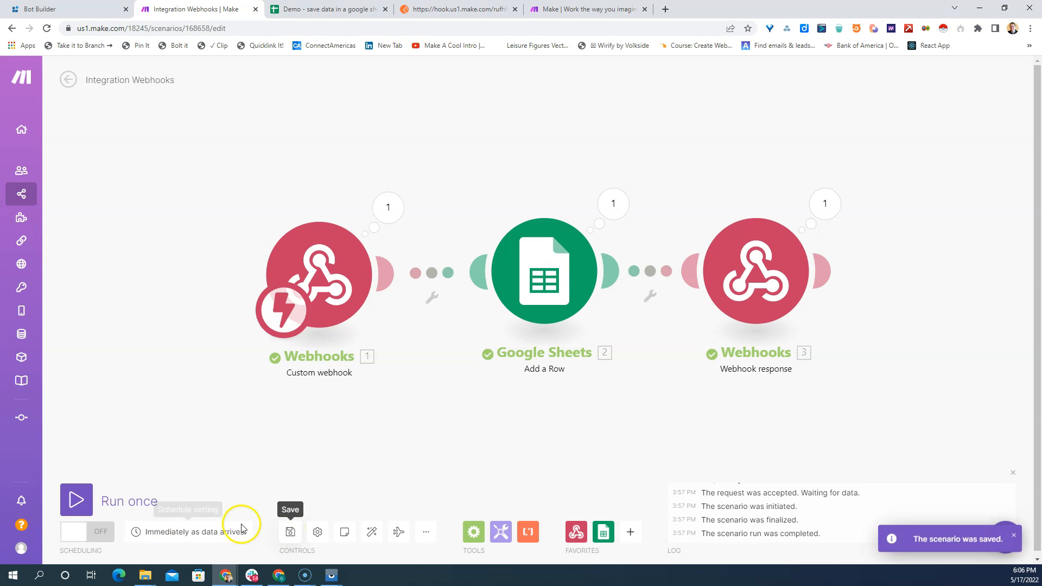
click(106, 536)
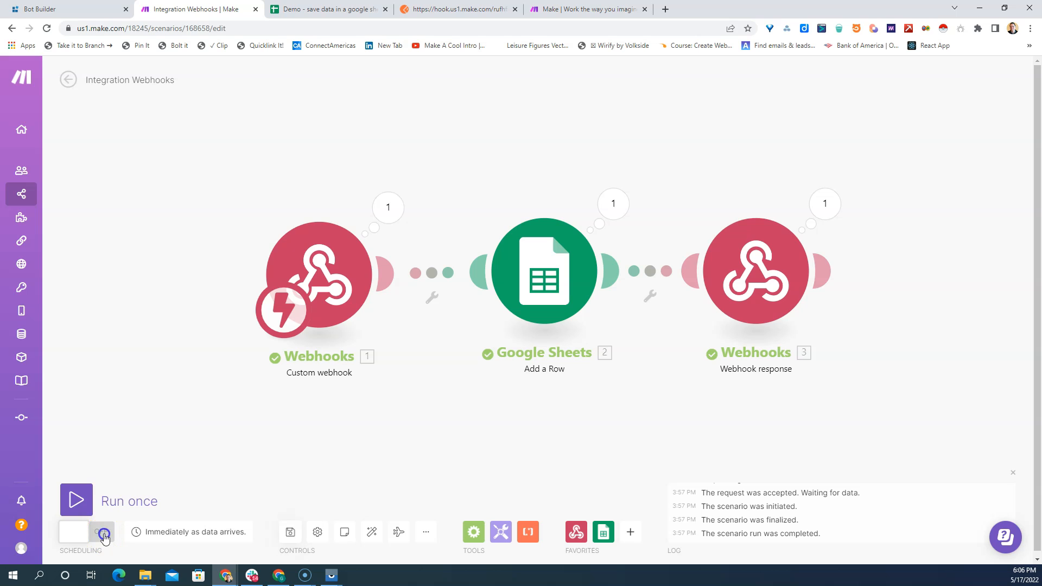
click(73, 526)
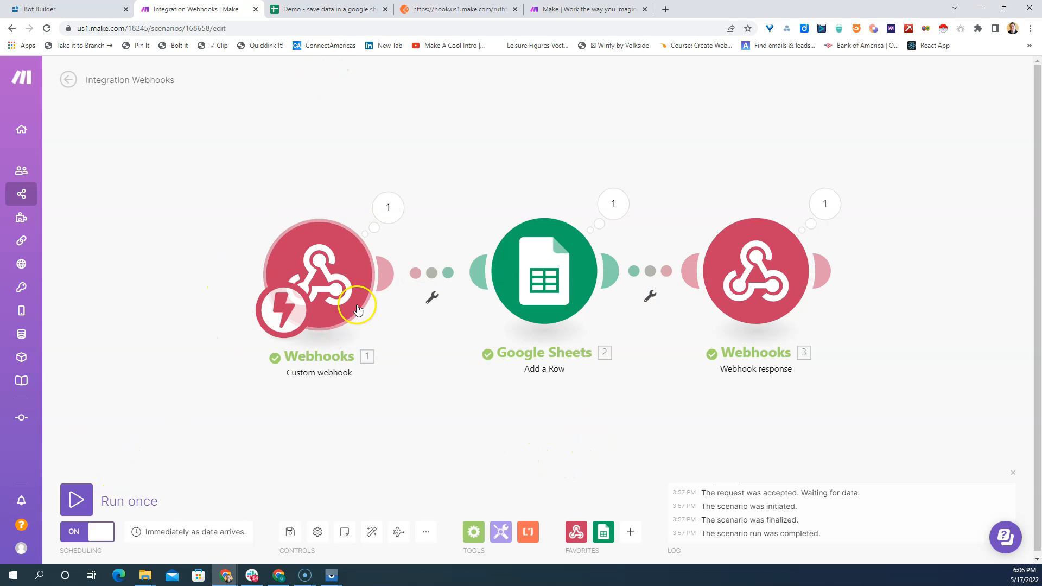
- Switch to Postman, resend the POST request with the color blue, and check the demo Google Sheet for the saved row
click(438, 11)
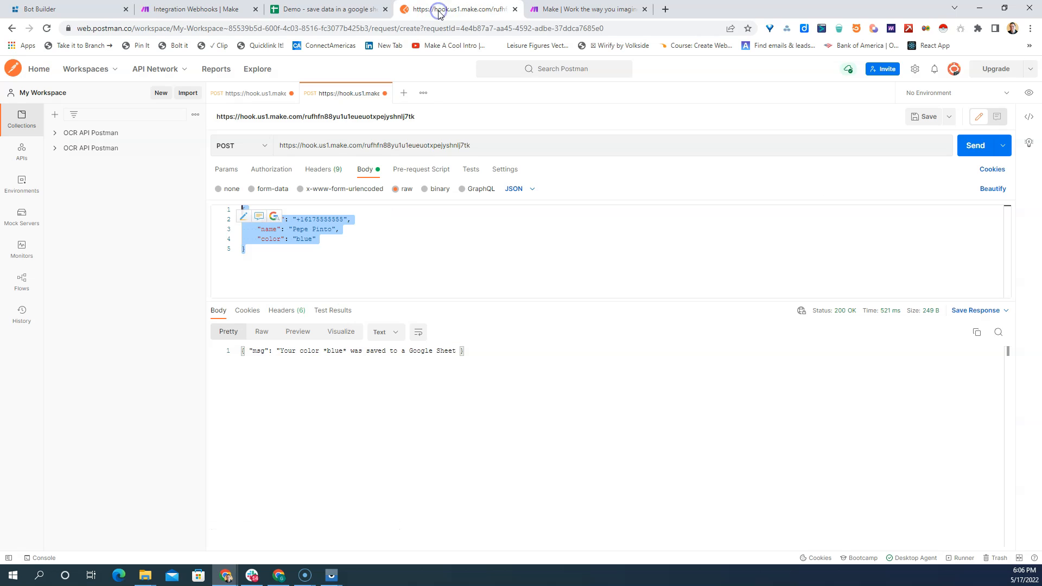
click(976, 144)
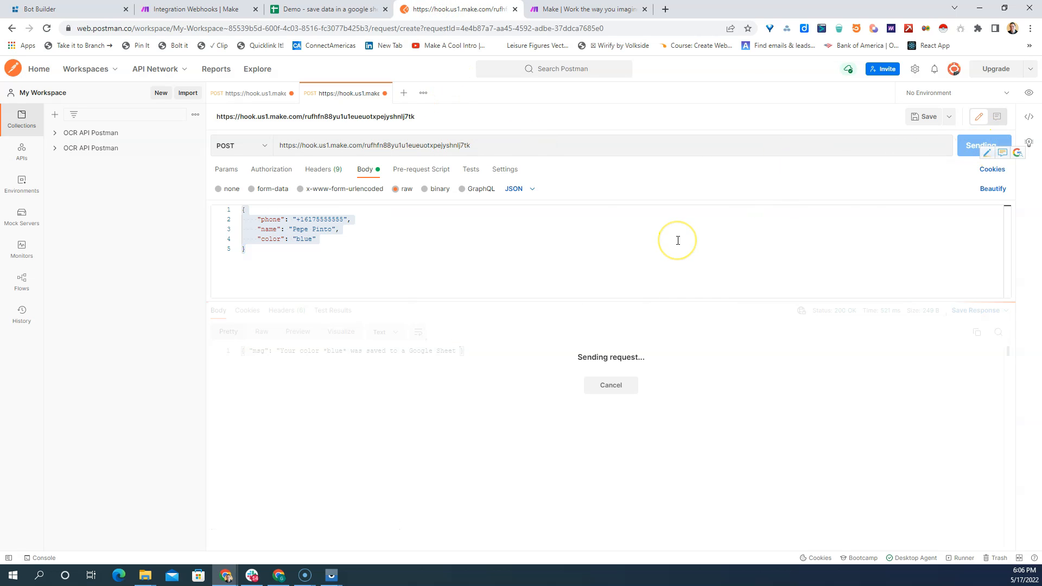
click(306, 13)
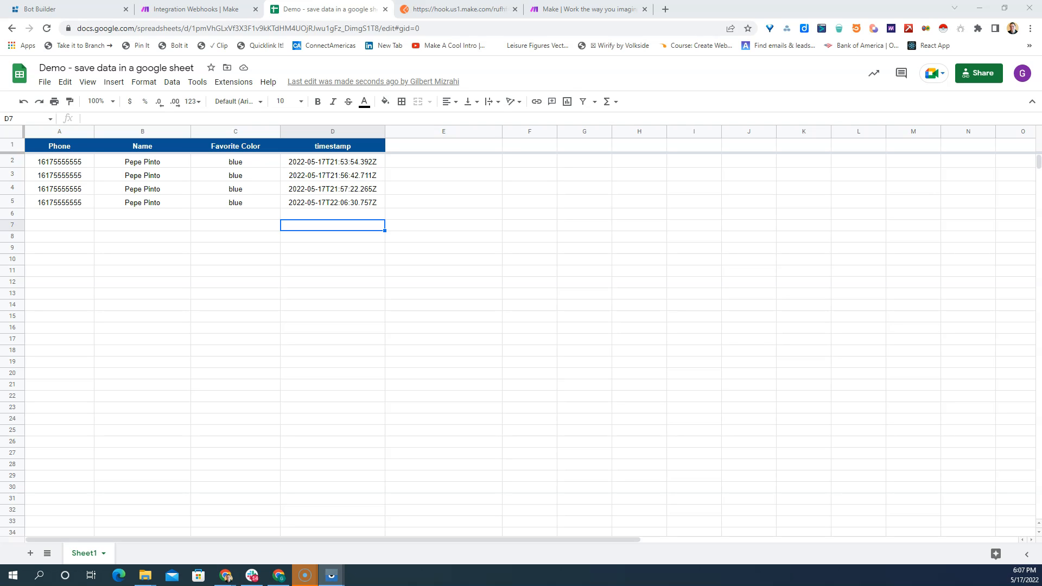
- On the mirrored phone, run the My favorite color bot in Twnel's Central HERENCIA chat and answer its question with Green
drag(168, 45, 701, 71)
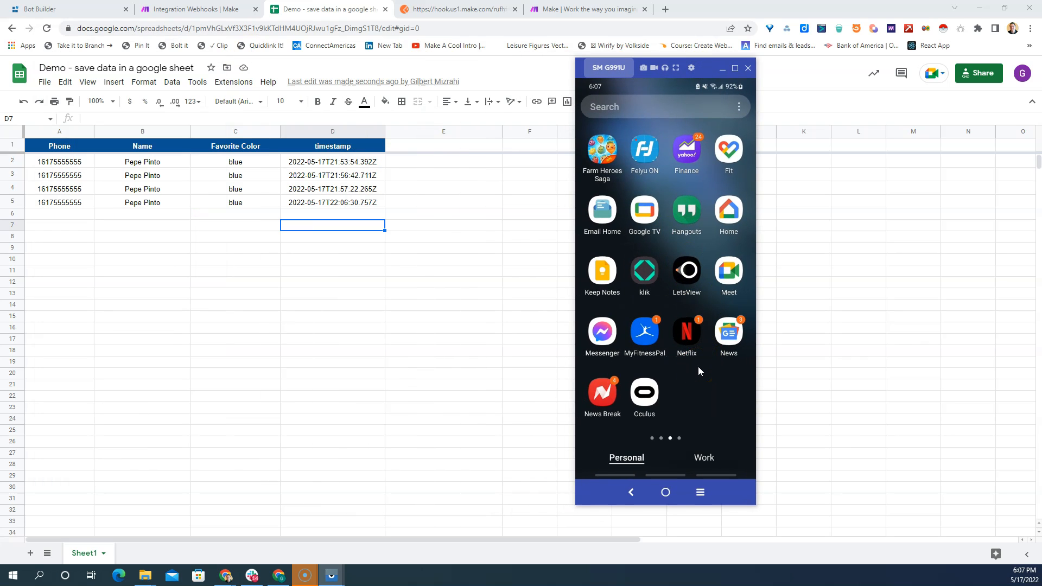
scroll(698, 367, down, 2)
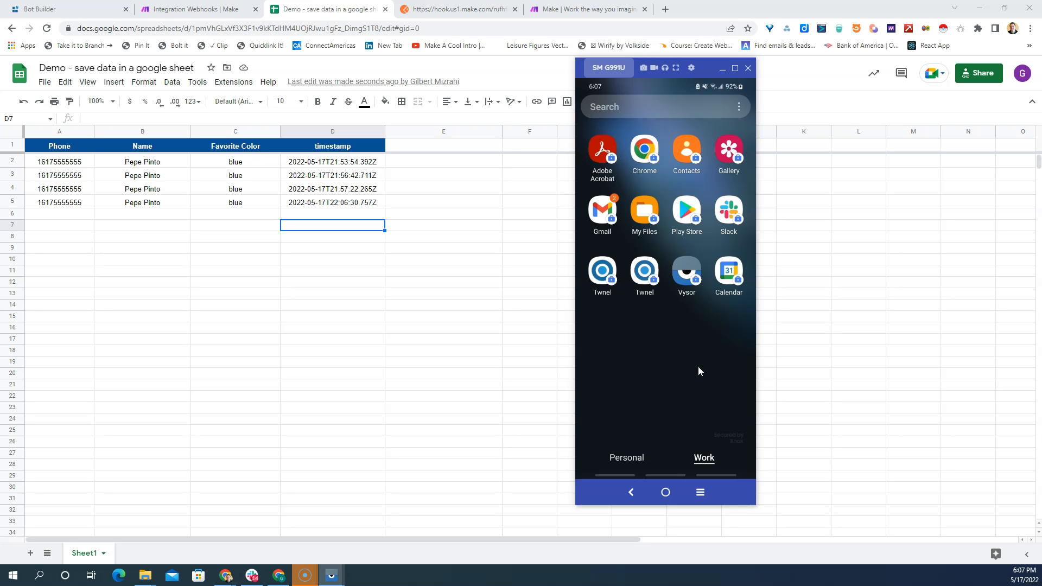
click(680, 363)
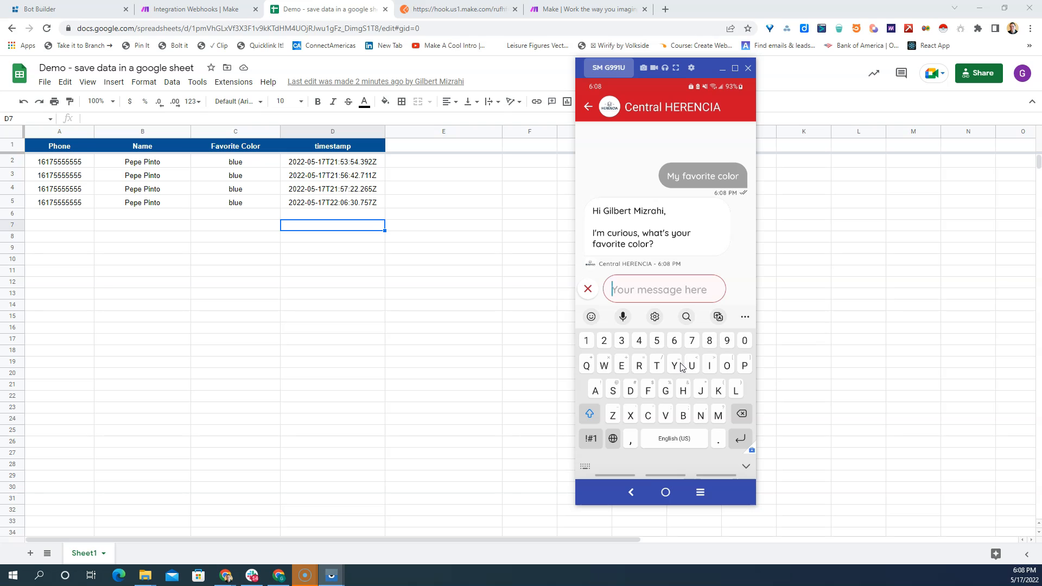
text(Hre)
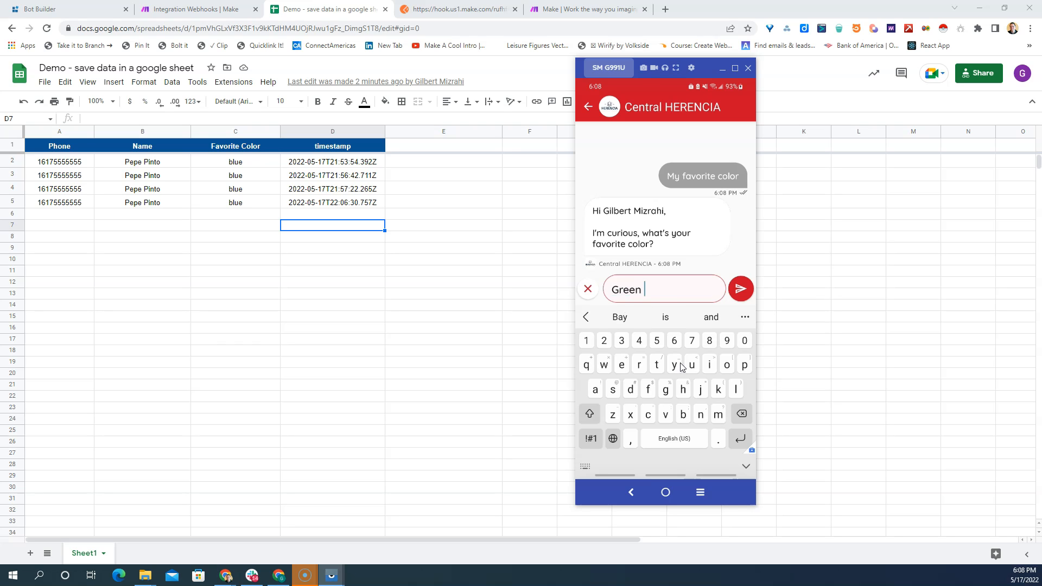
key(Return)
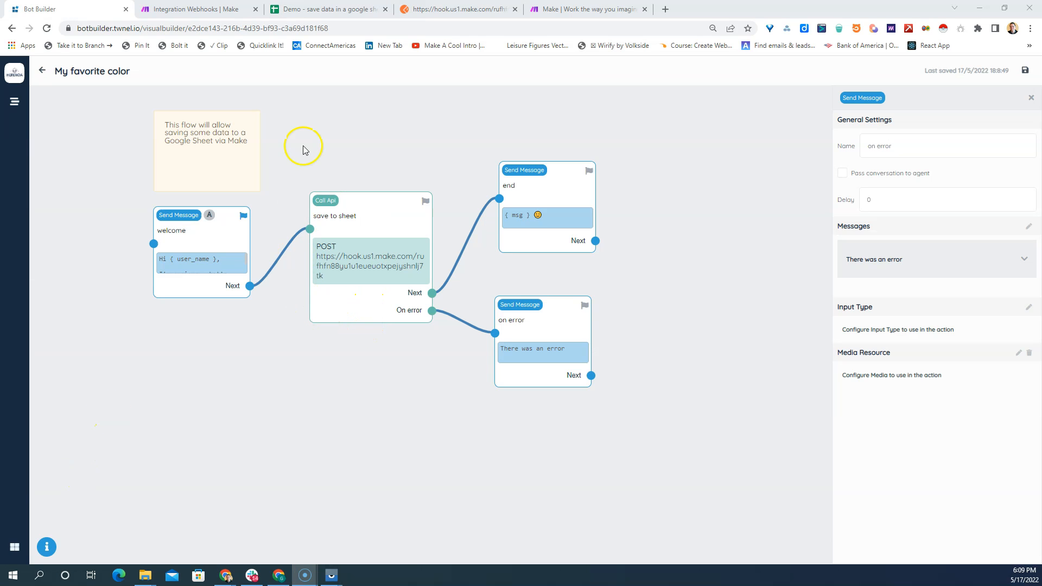
- Open the My favorite color flow's error log and inspect the newest payloads for executing error transition and post_eval verify schema error
click(42, 71)
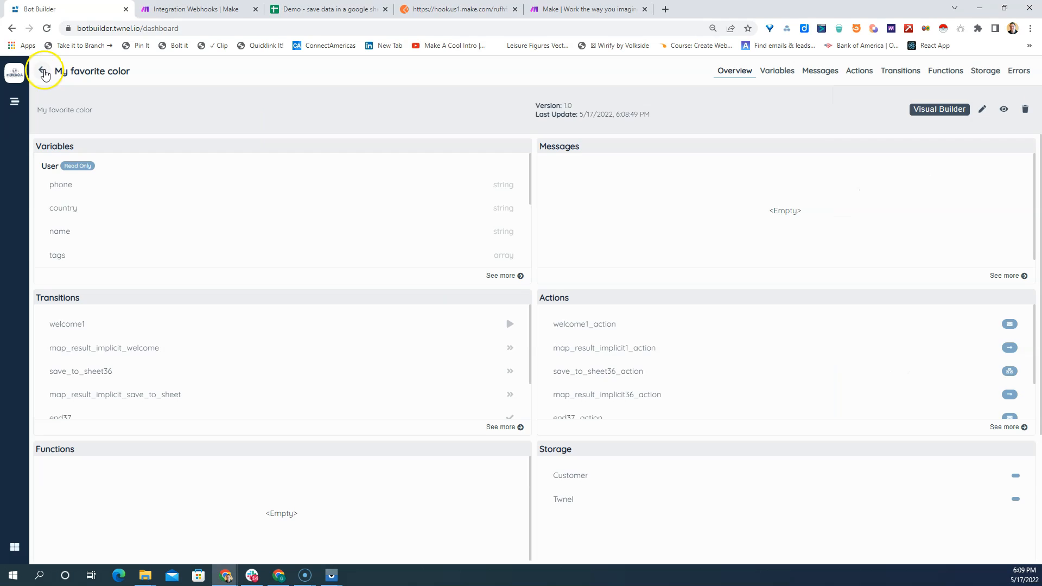
click(1020, 72)
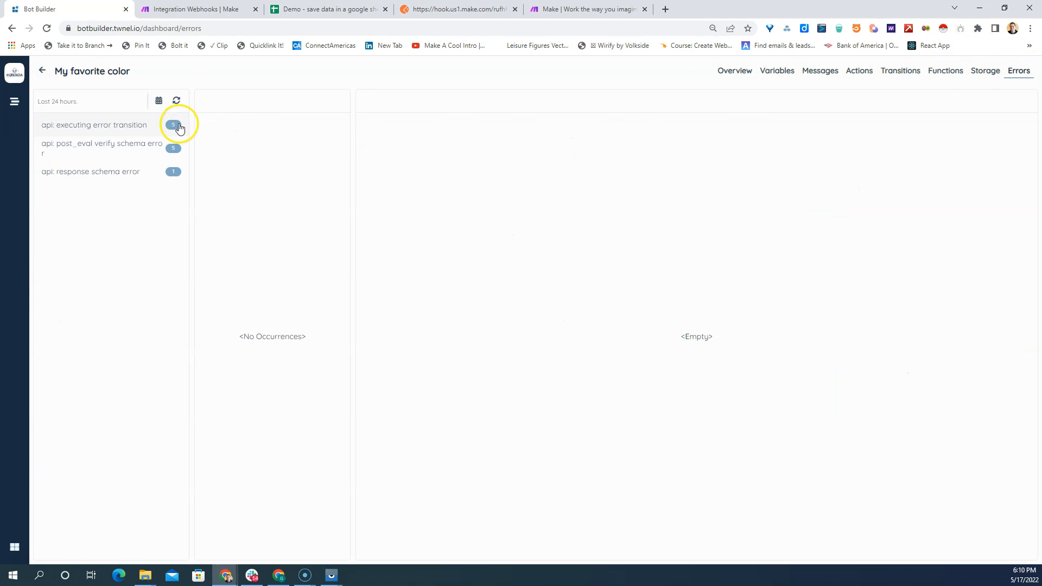
click(129, 124)
click(234, 122)
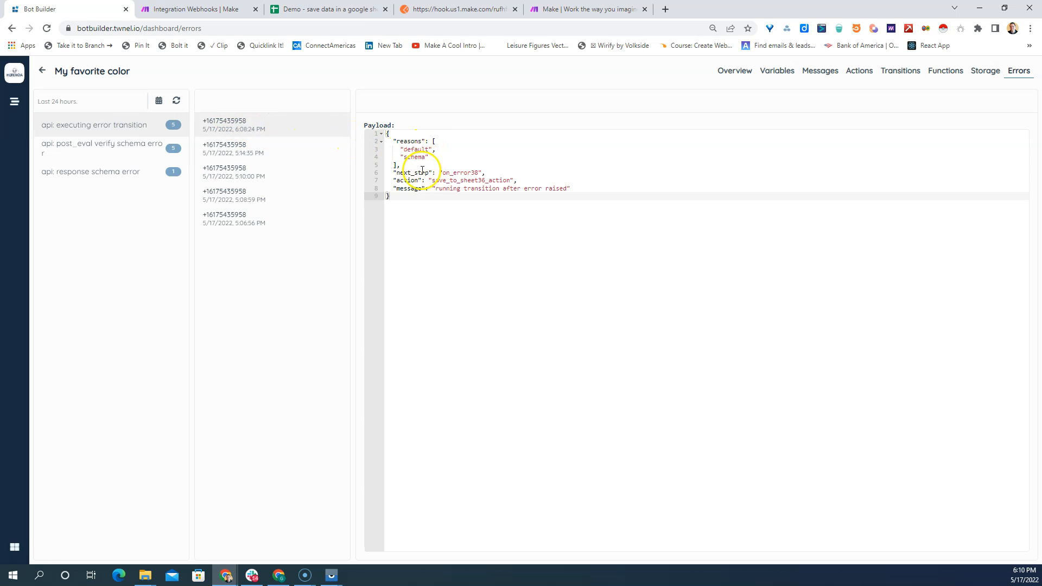
click(152, 146)
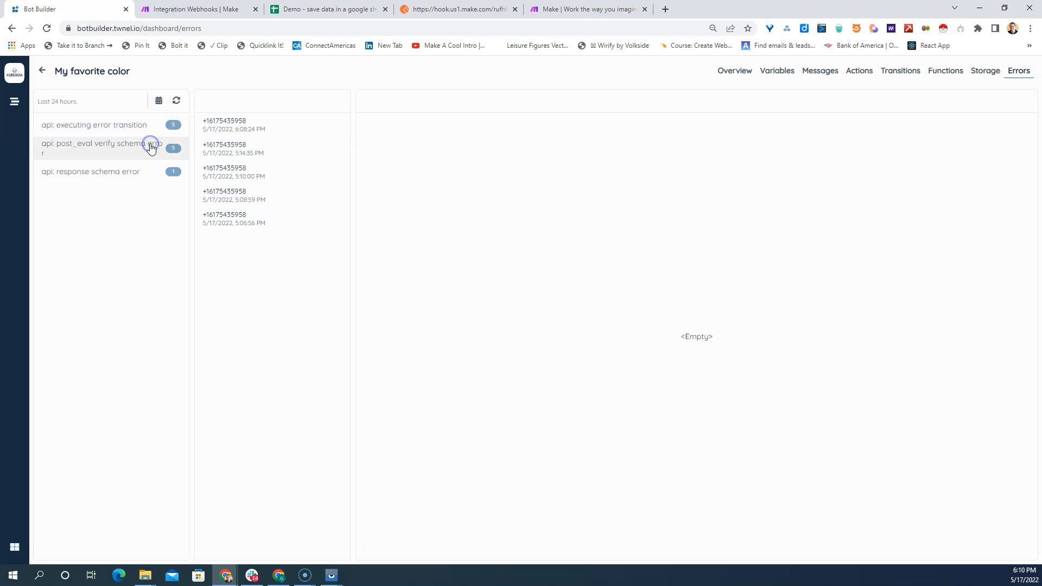
click(251, 131)
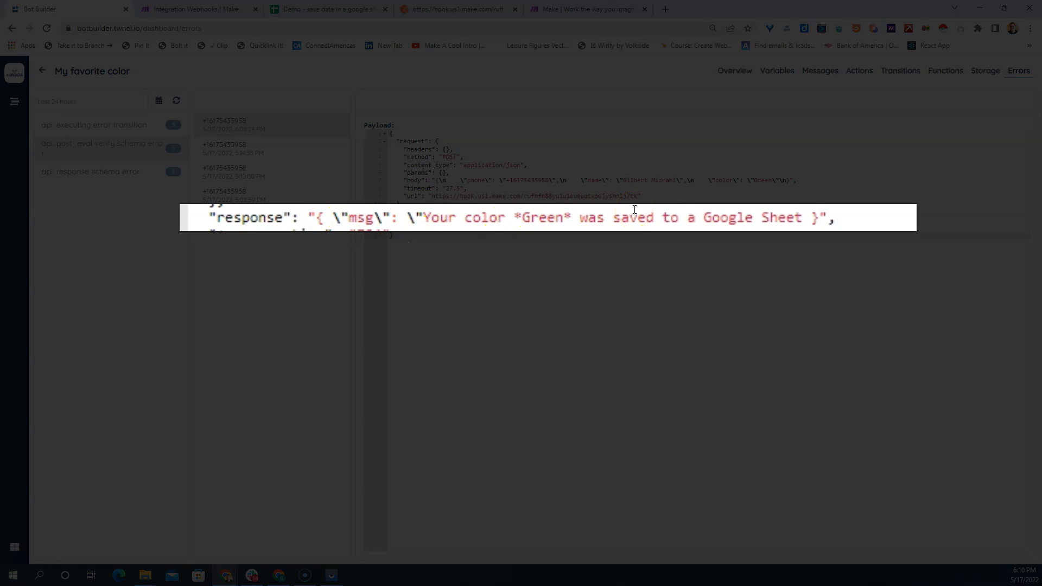
- Examine the end of the msg text in the error payload's response, and compare it with the response body in Postman
click(804, 217)
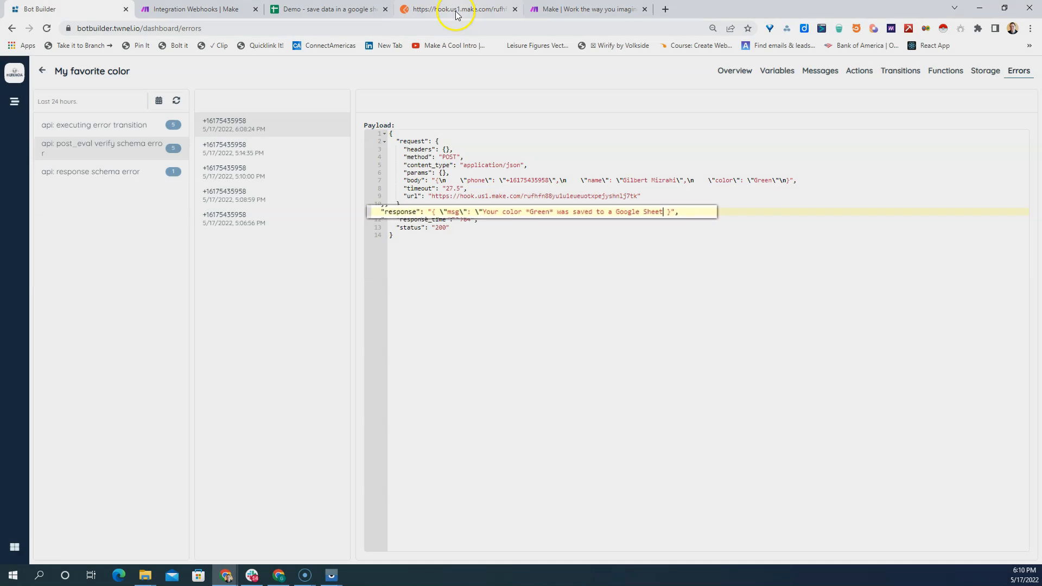
click(459, 9)
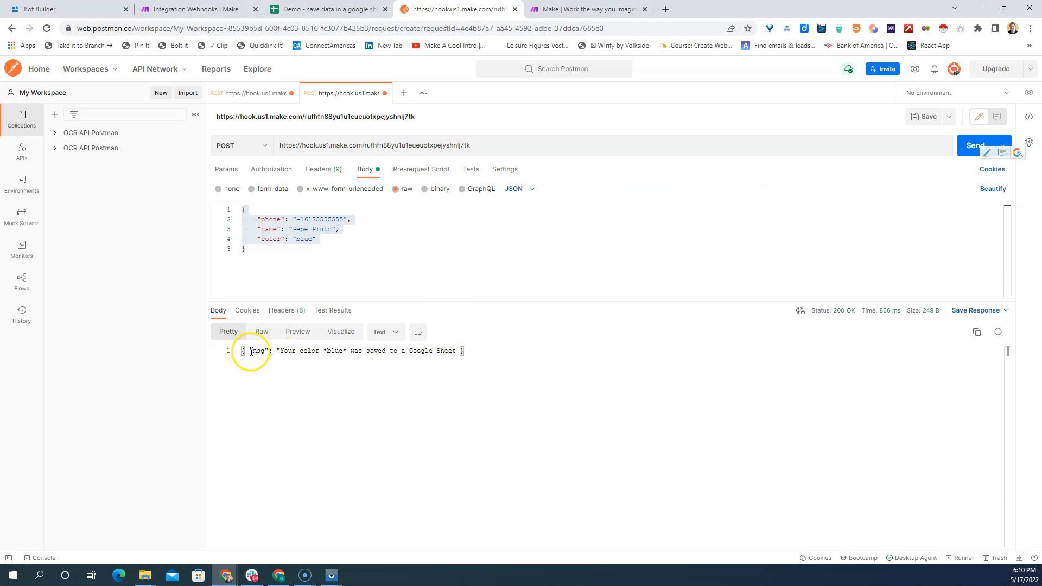
click(455, 351)
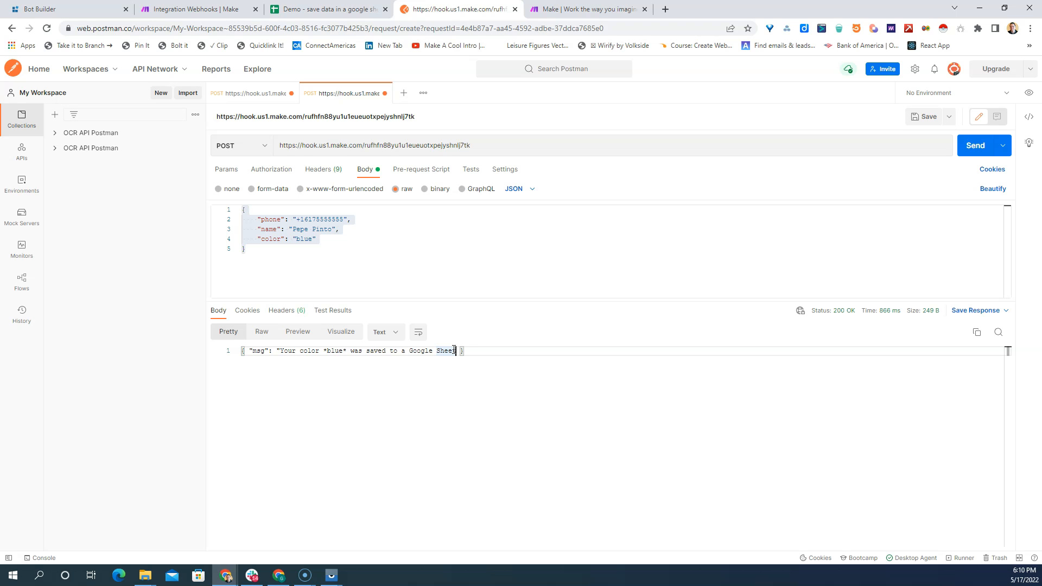
- Switch to Make, fix the unclosed msg string after Google Sheet in the Webhook response body, and save the Integration Webhooks scenario
click(181, 12)
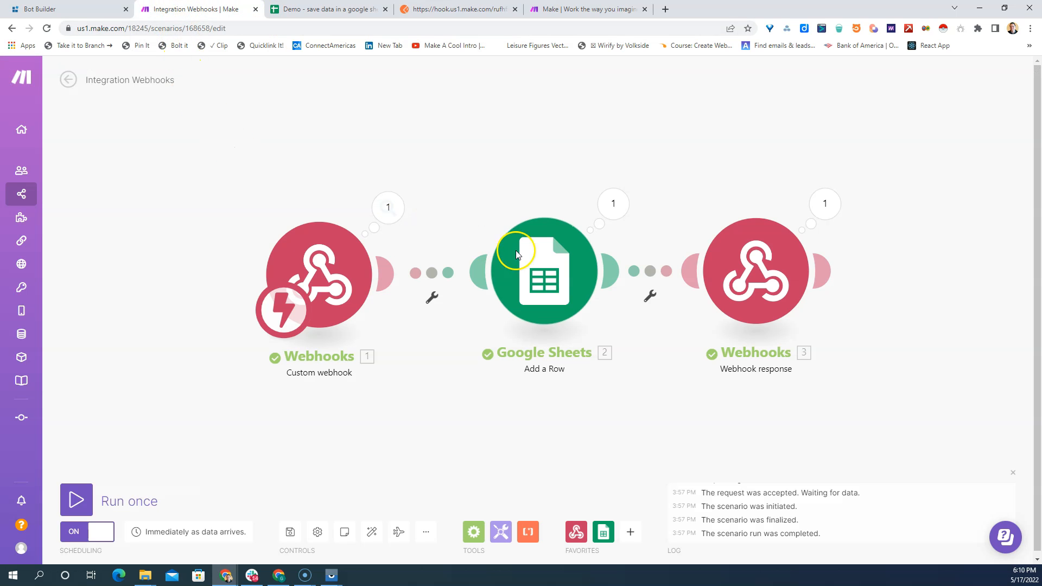
click(752, 284)
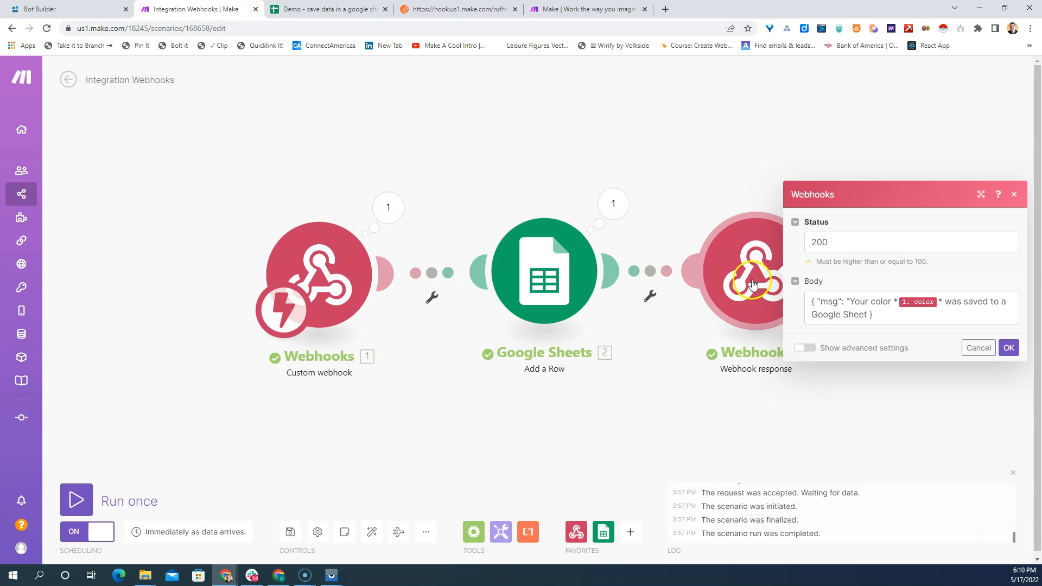
click(868, 317)
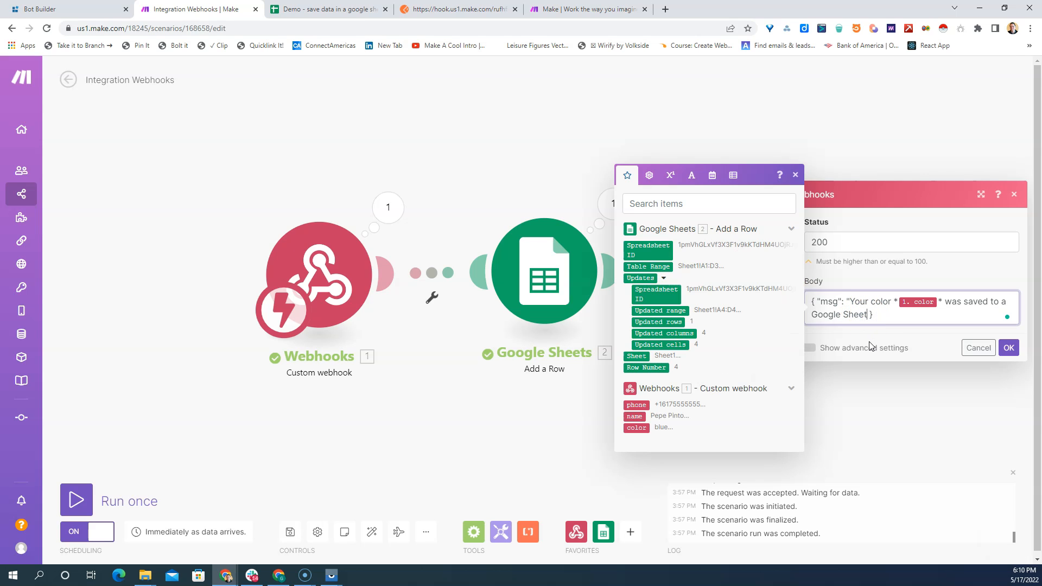
click(1008, 347)
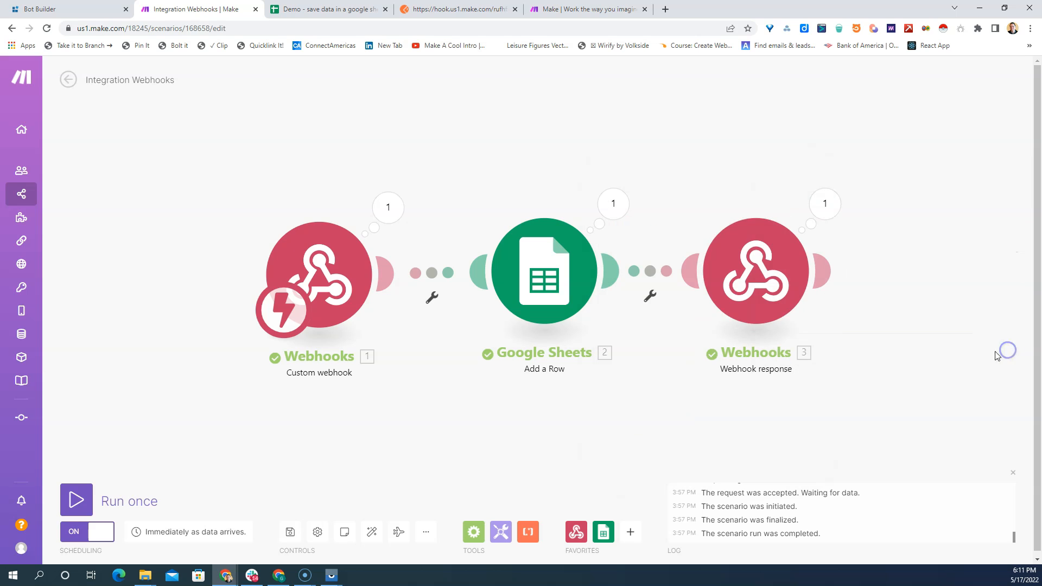
click(290, 534)
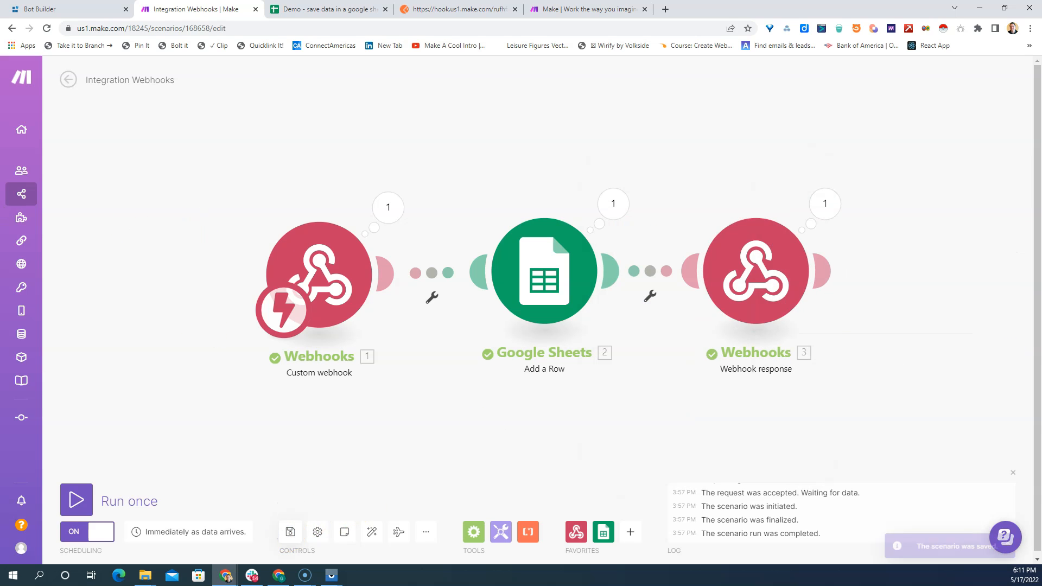
- Switch to the demo Google Sheet and check the rows saved by the webhook
click(325, 9)
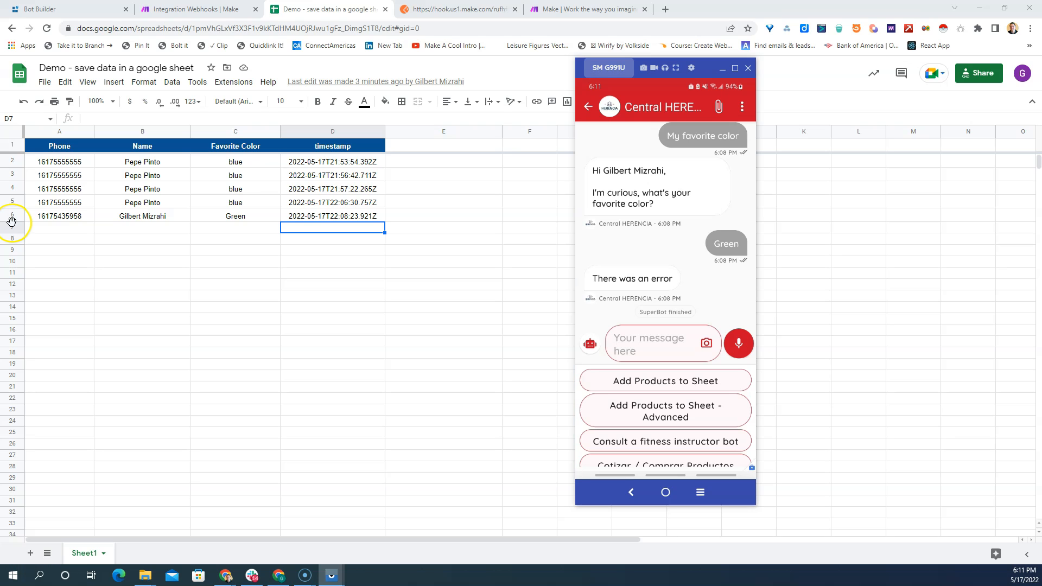